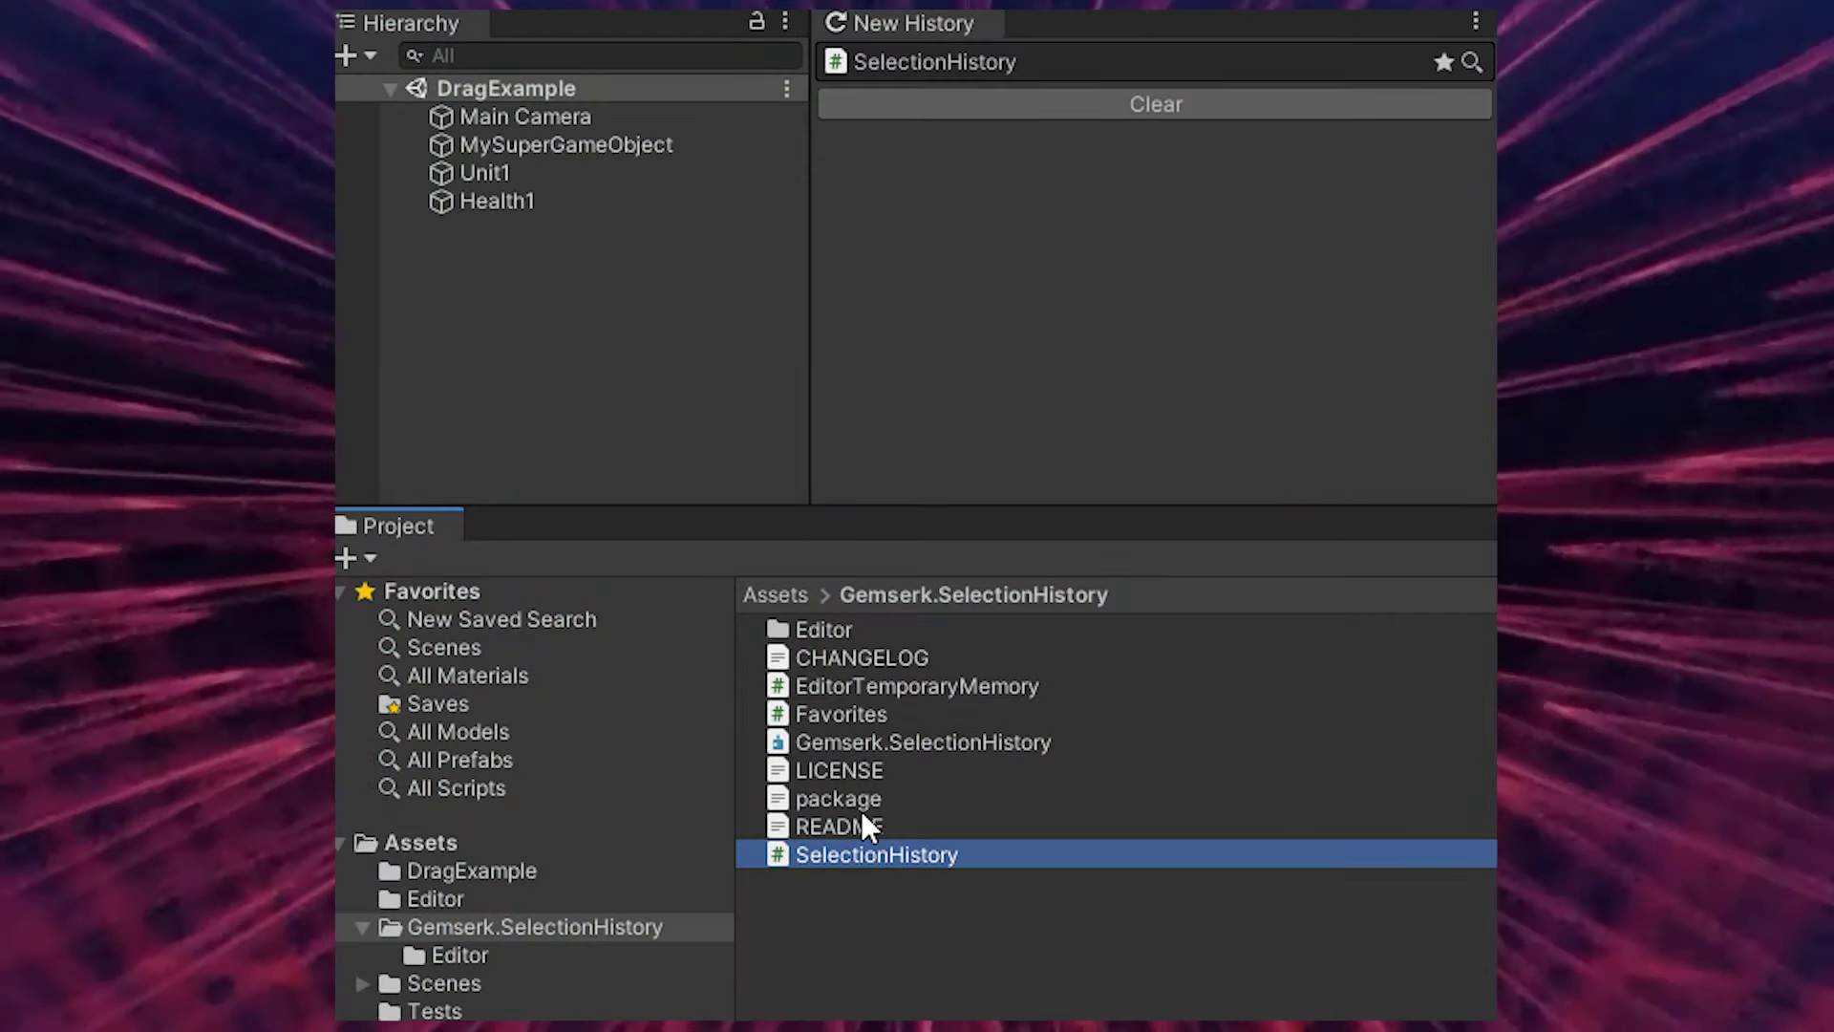
- Select the README and Favorites assets and the MySuperGameObject scene object in turn to record them in the selection history
left_click(862, 826)
left_click(867, 713)
left_click(565, 146)
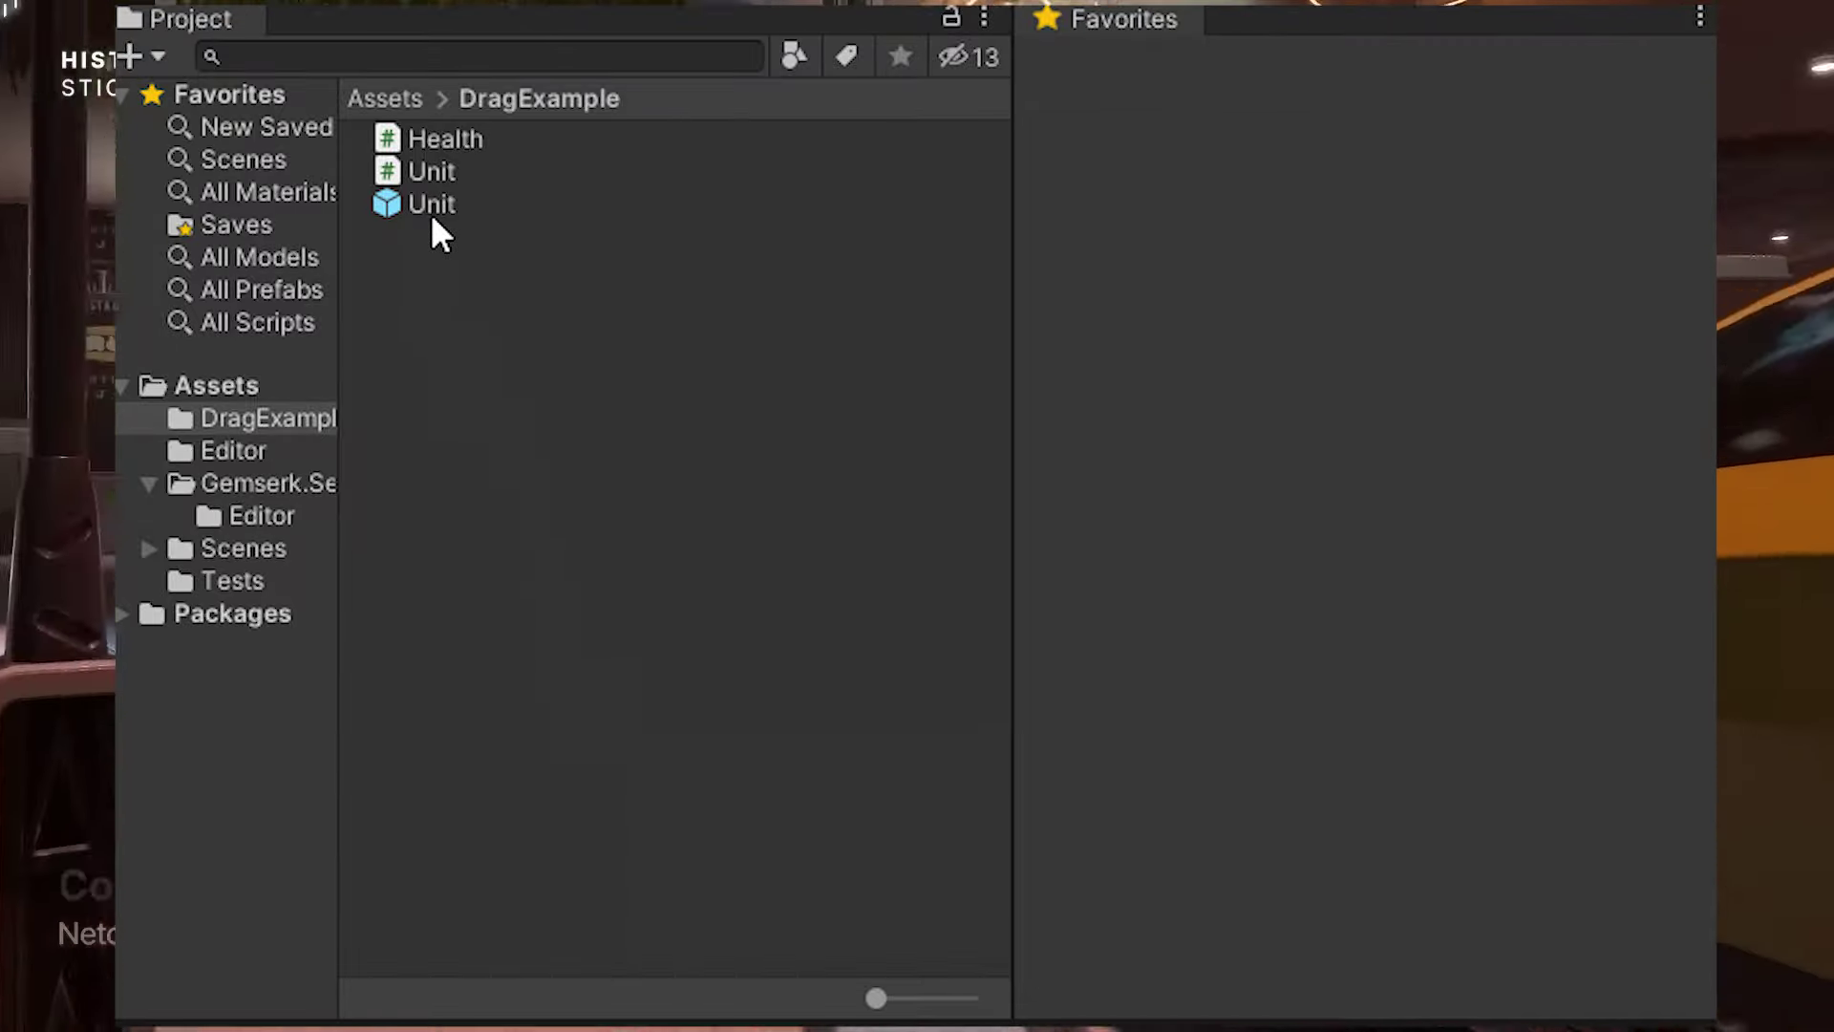
- Add the Unit prefab from DragExample and the Empty scene from the Scenes folder to the Favorites window
left_click_drag(432, 209, 1108, 353)
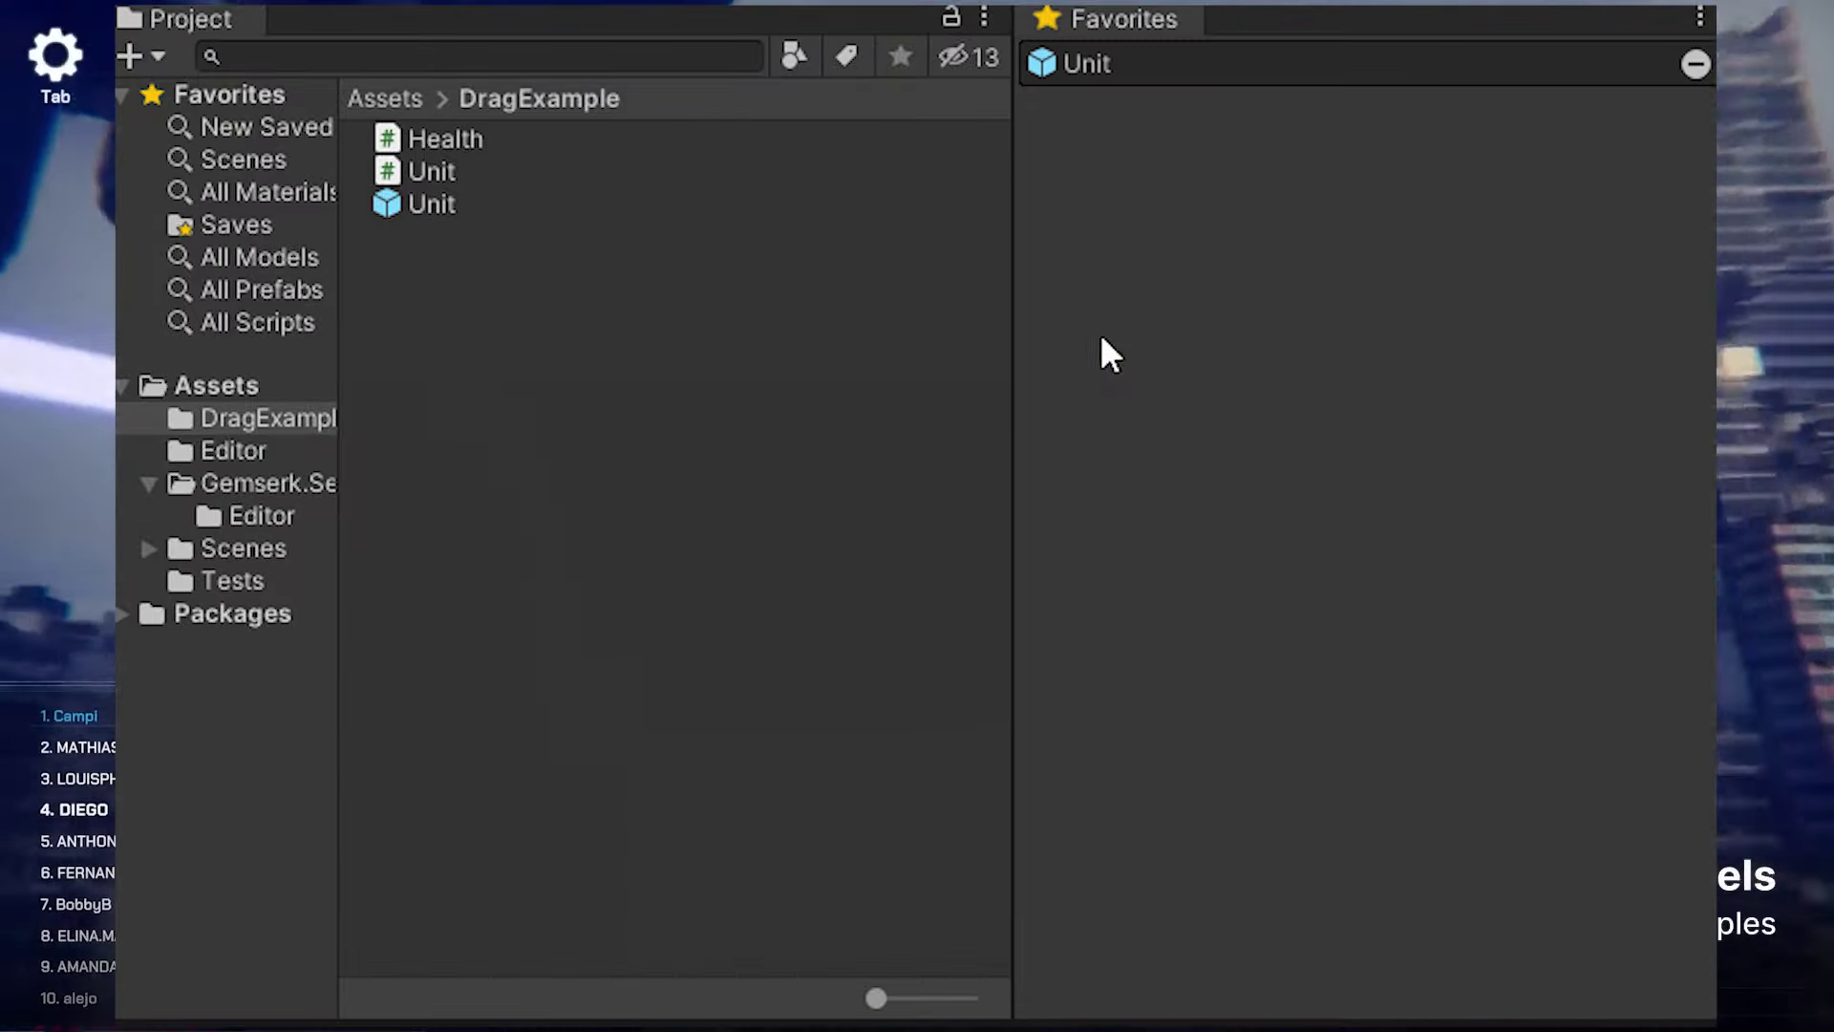
left_click(260, 516)
left_click(244, 548)
left_click(837, 329)
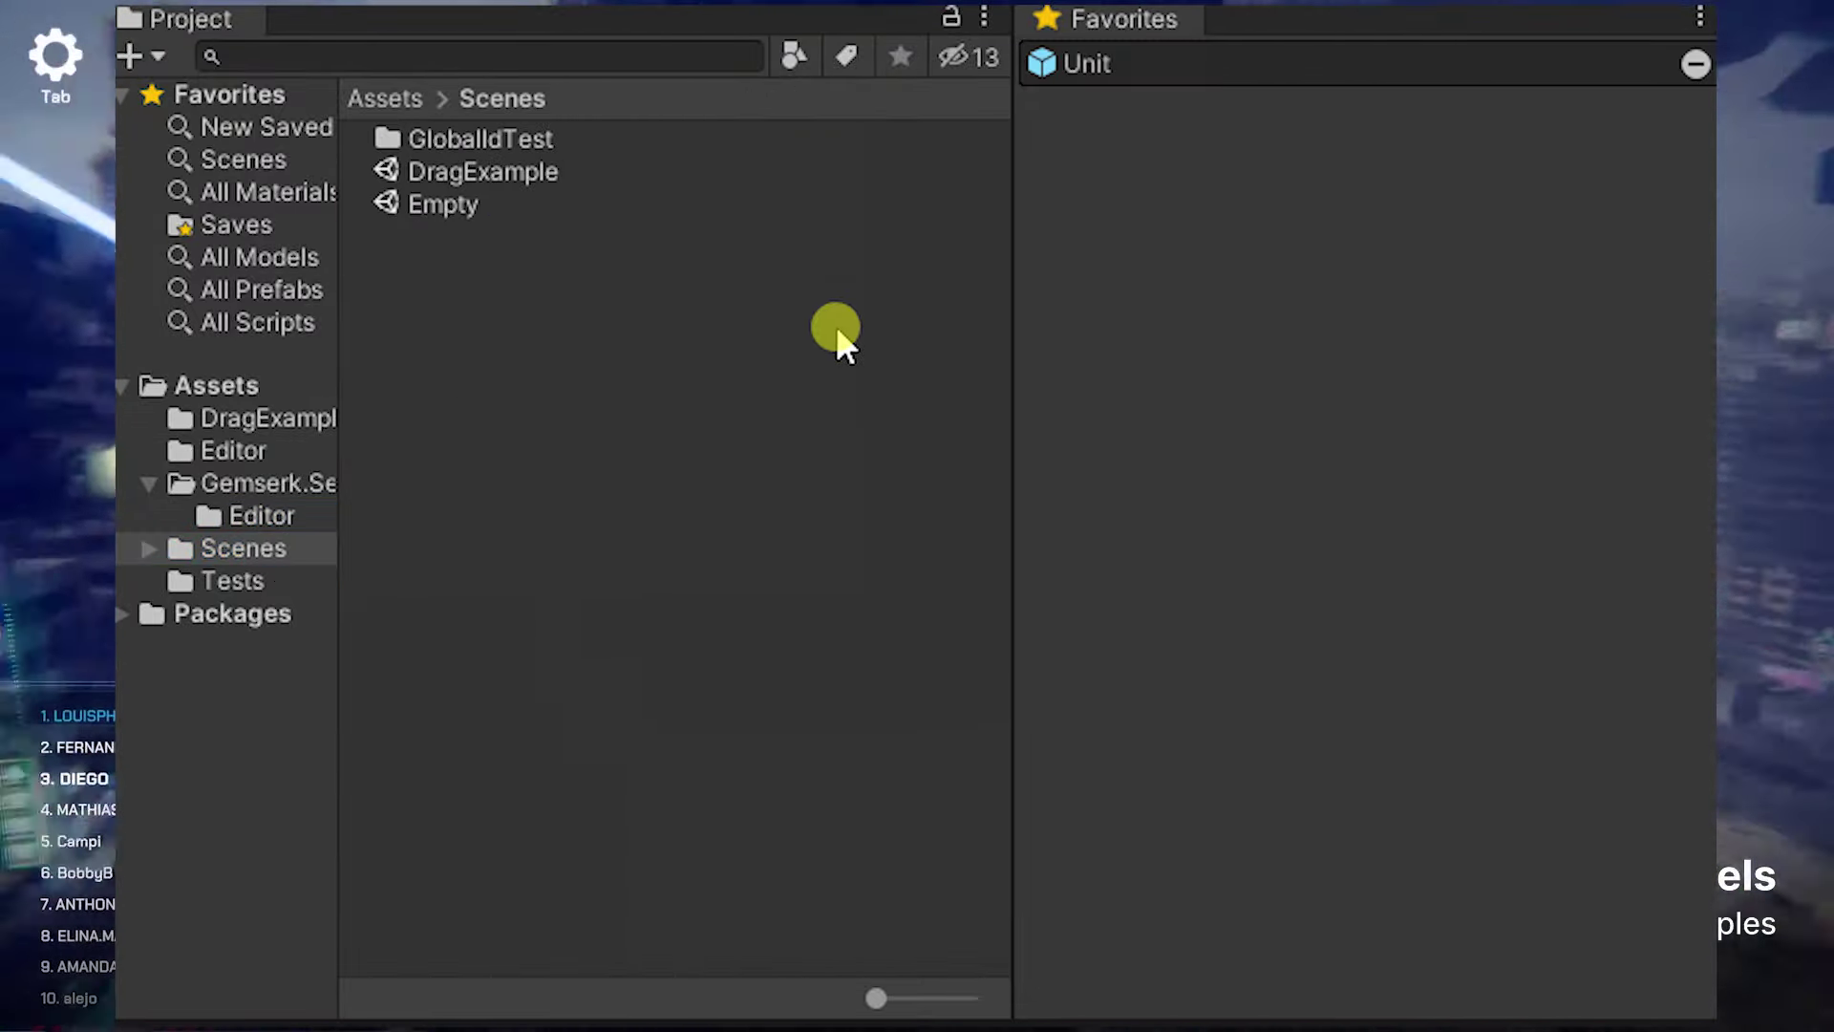
left_click_drag(435, 206, 1229, 450)
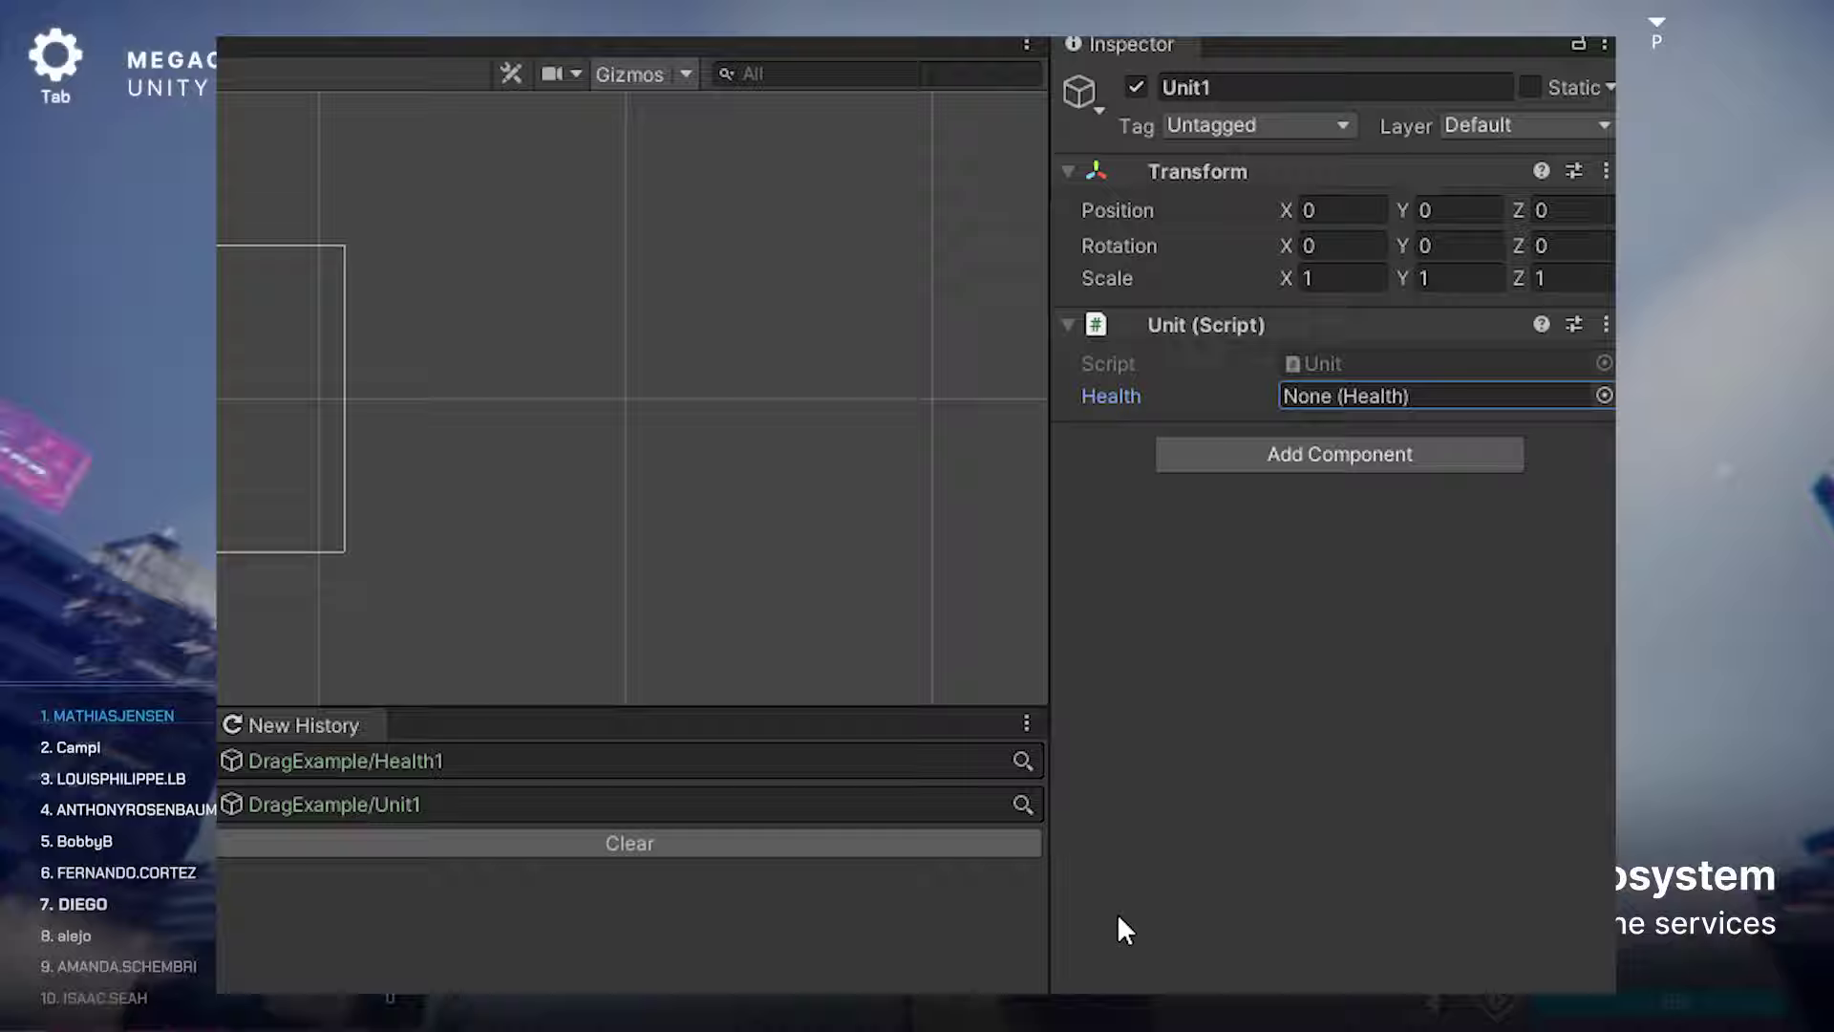
- Assign Health1 from the history to Unit1's Health field, and place the Unit prefab from the history in the scene
mouse_move(405, 760)
left_mouse_down()
mouse_move(1032, 684)
mouse_move(1381, 399)
left_mouse_up()
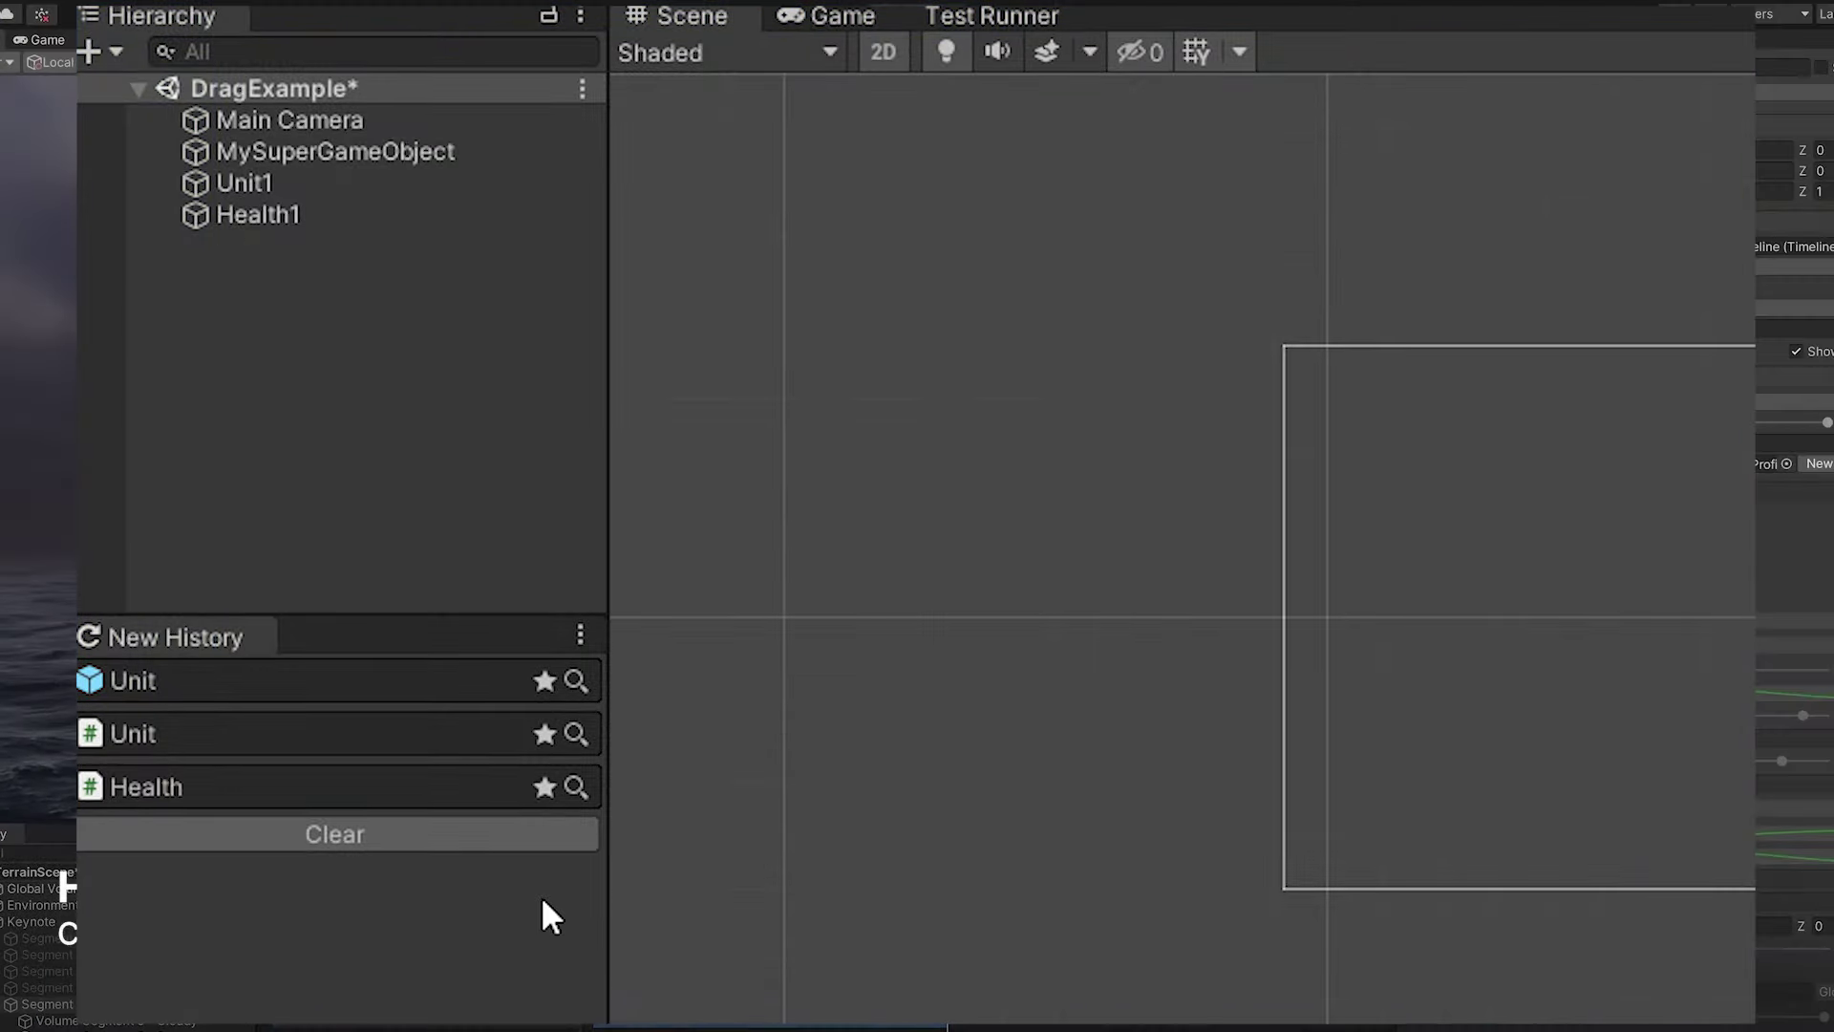
left_click(209, 671)
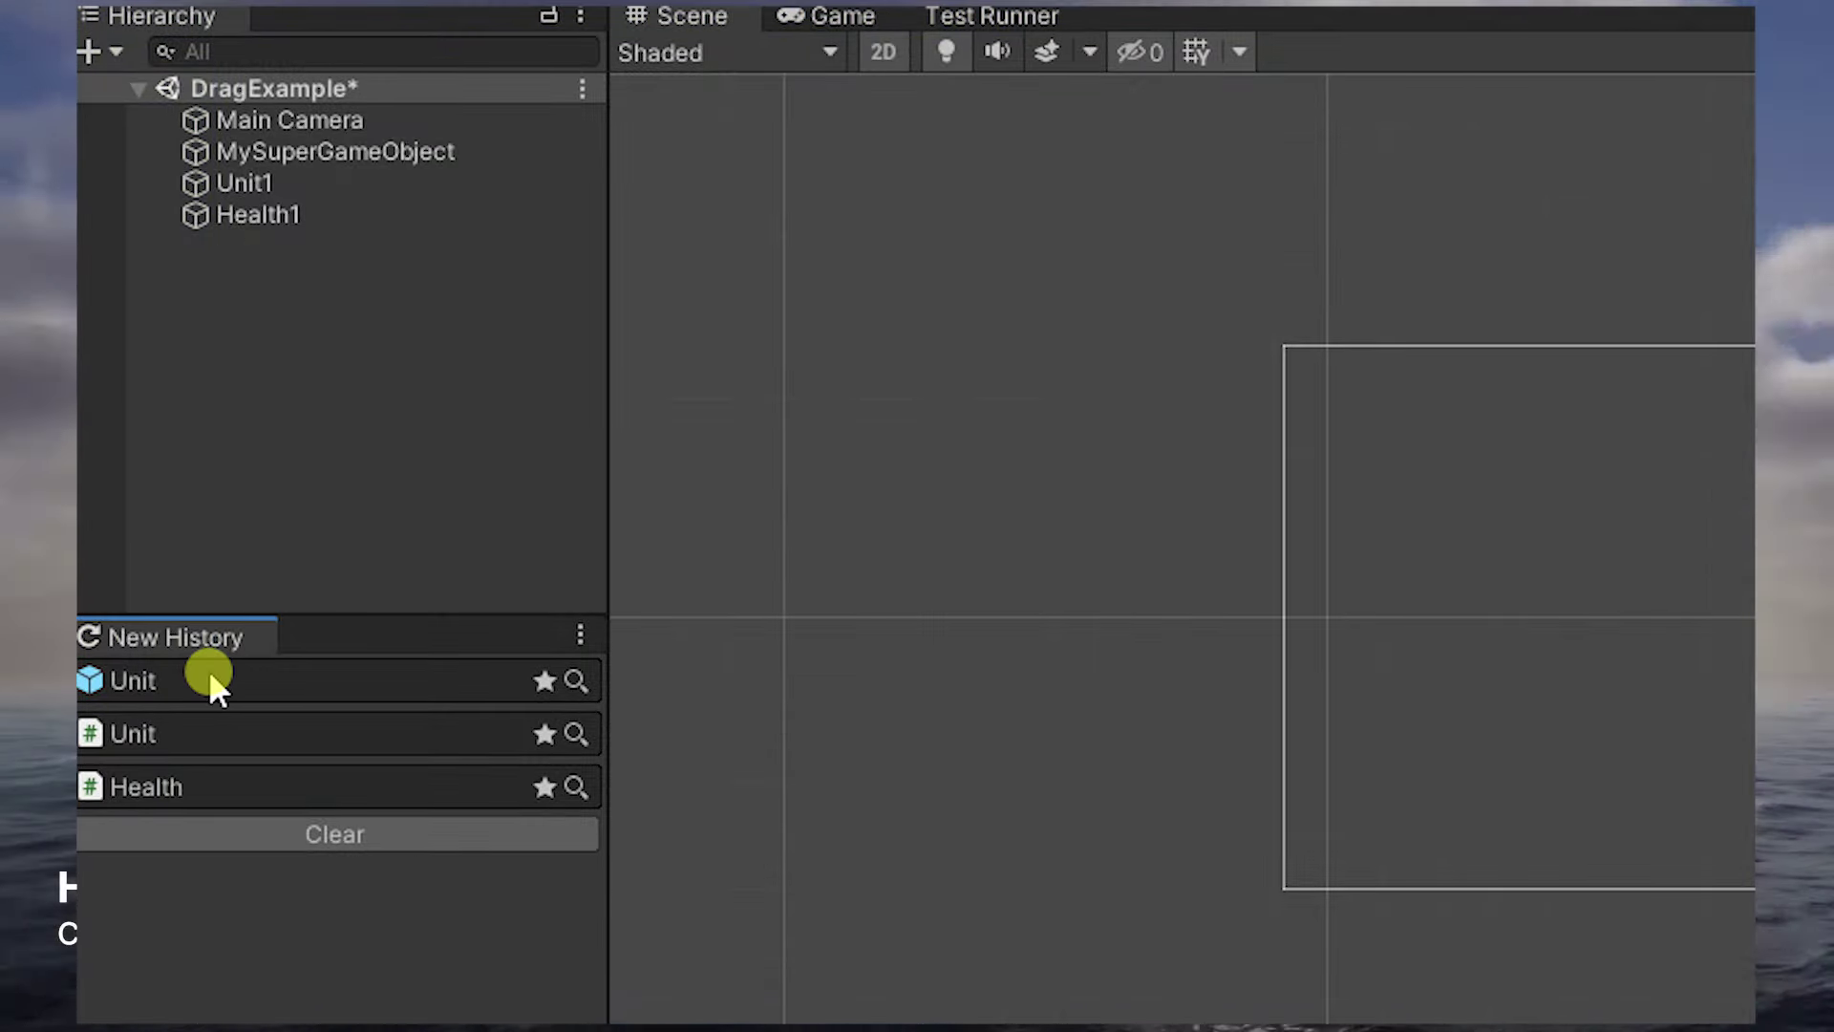
left_click_drag(212, 680, 1079, 619)
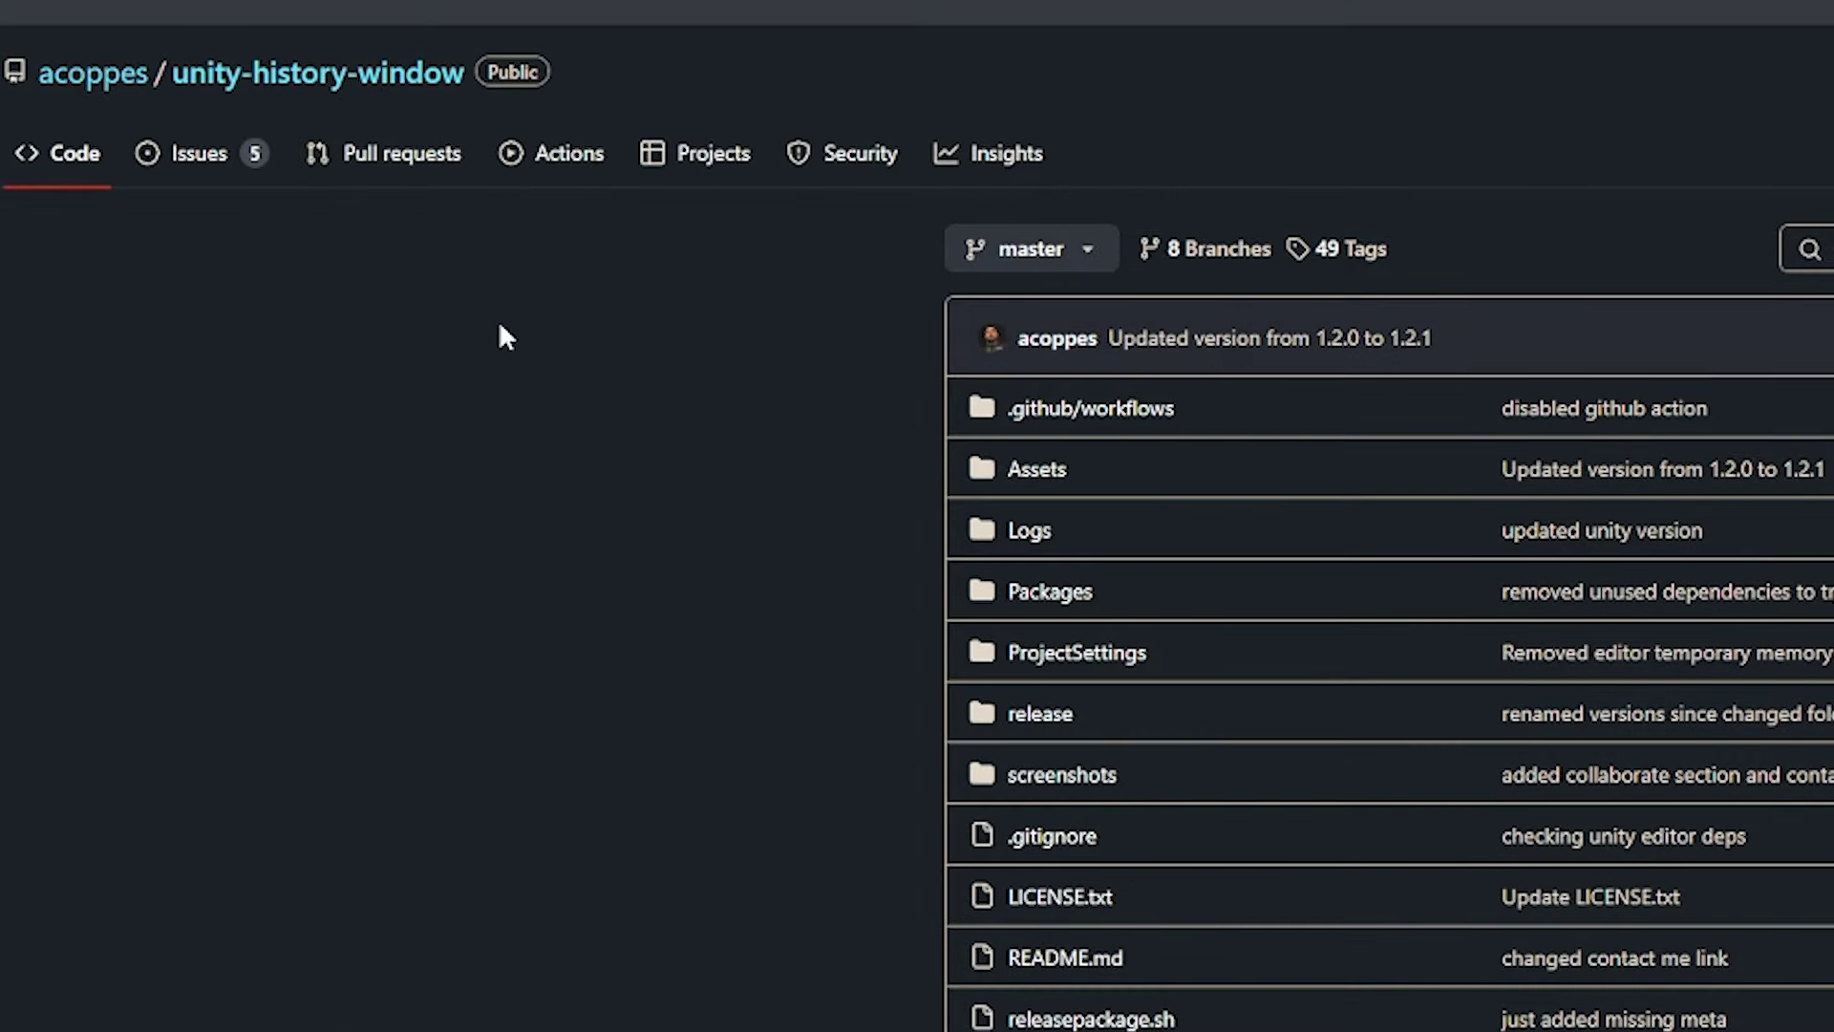
- On the unity-history-window GitHub page, copy the README's git install URL and open the repository's tags
scroll(1146, 560, "down", 6)
scroll(1064, 454, "down", 5)
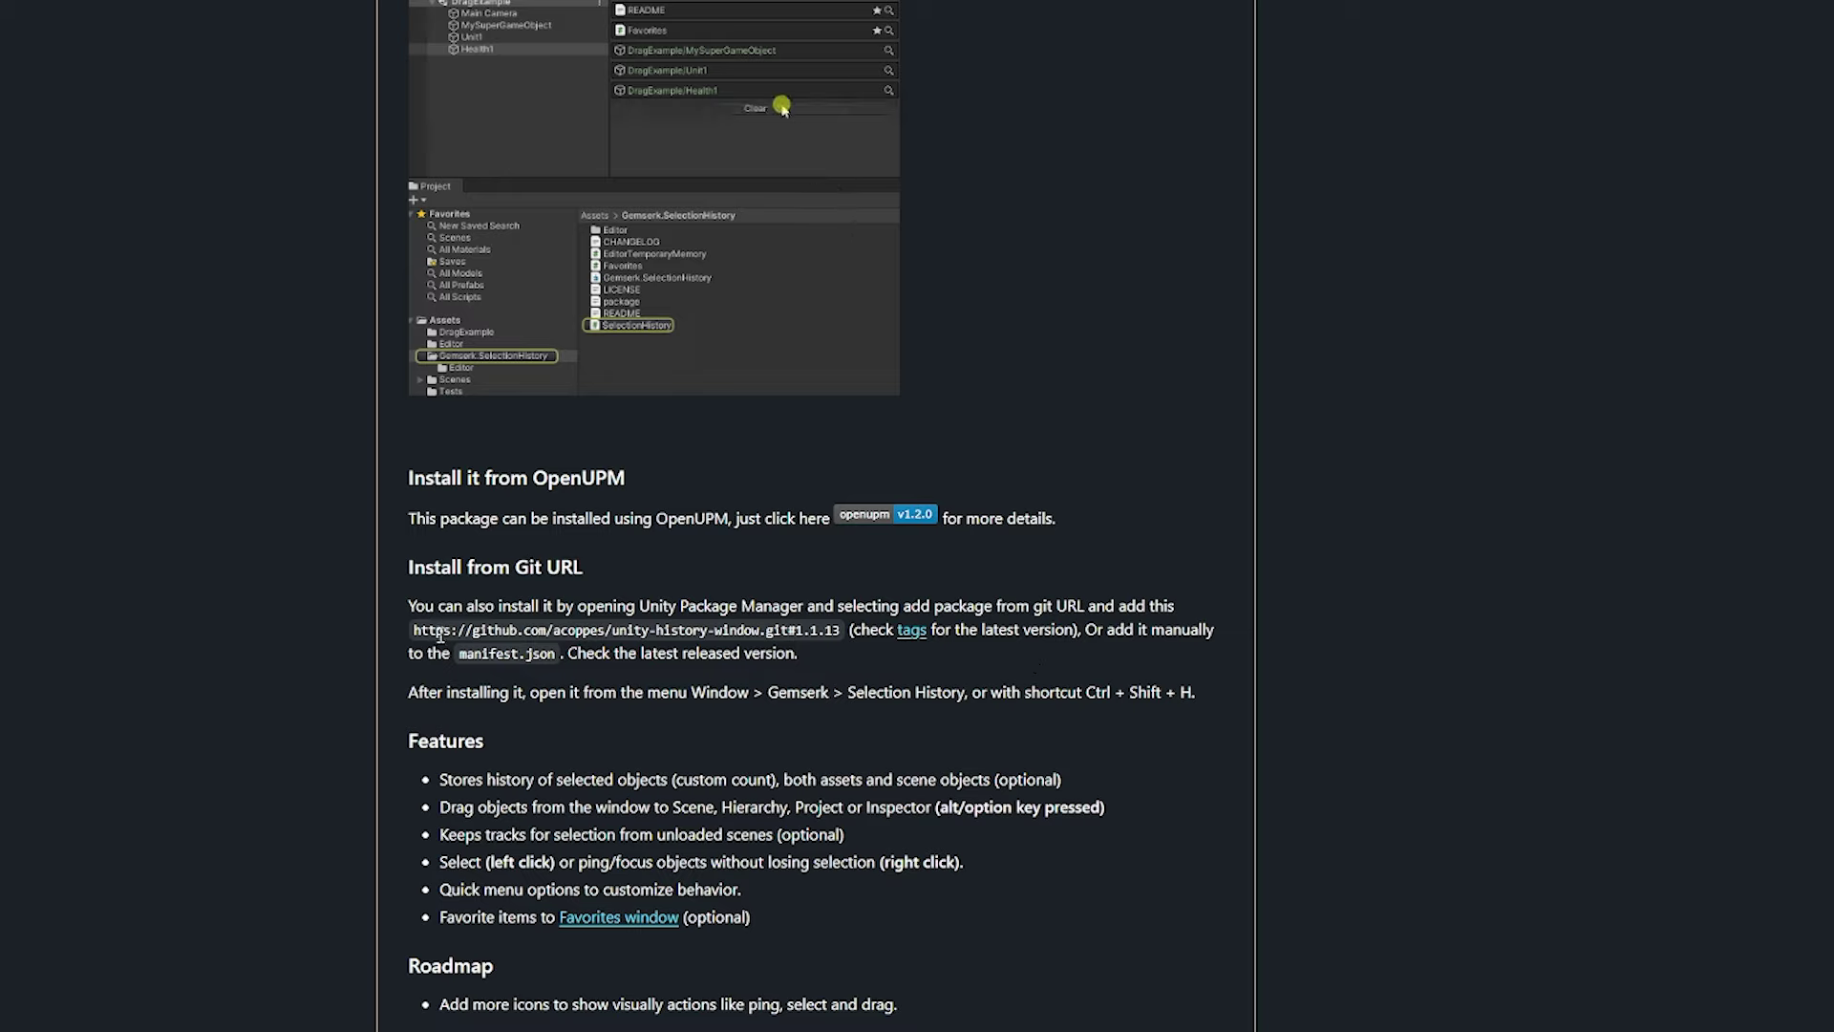
left_click_drag(447, 633, 839, 633)
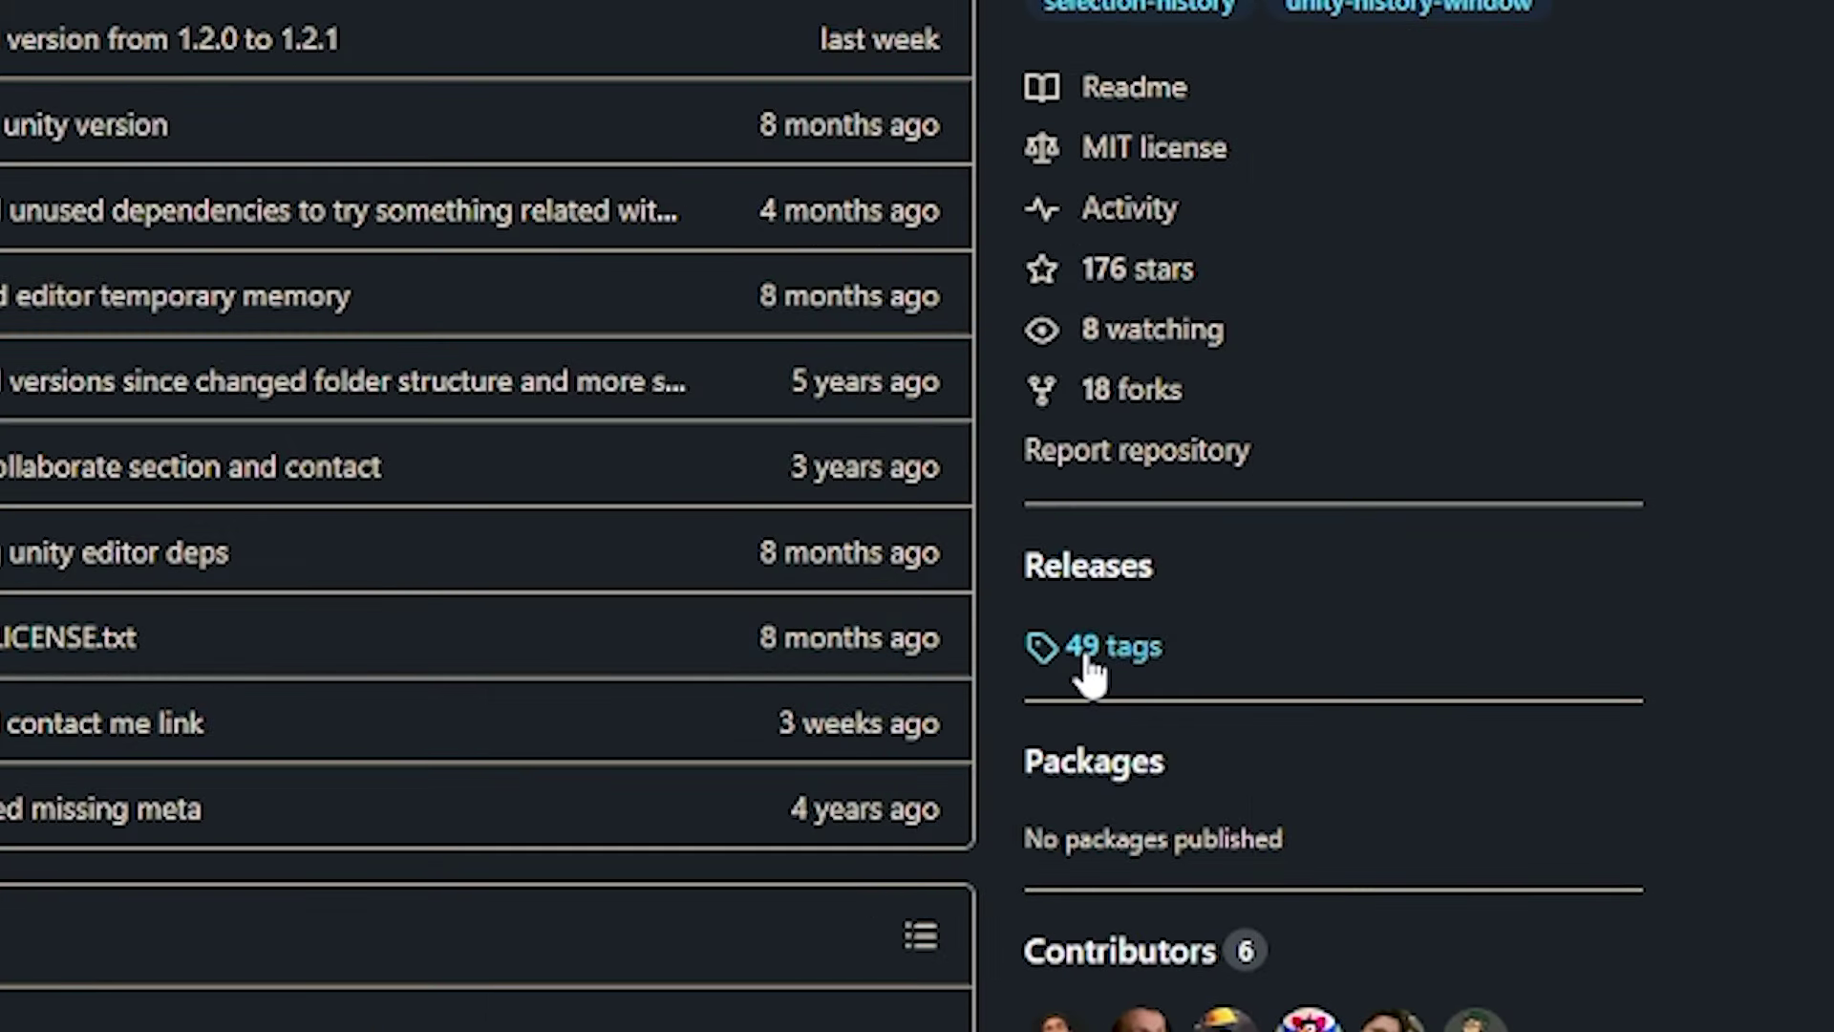
left_click(1089, 659)
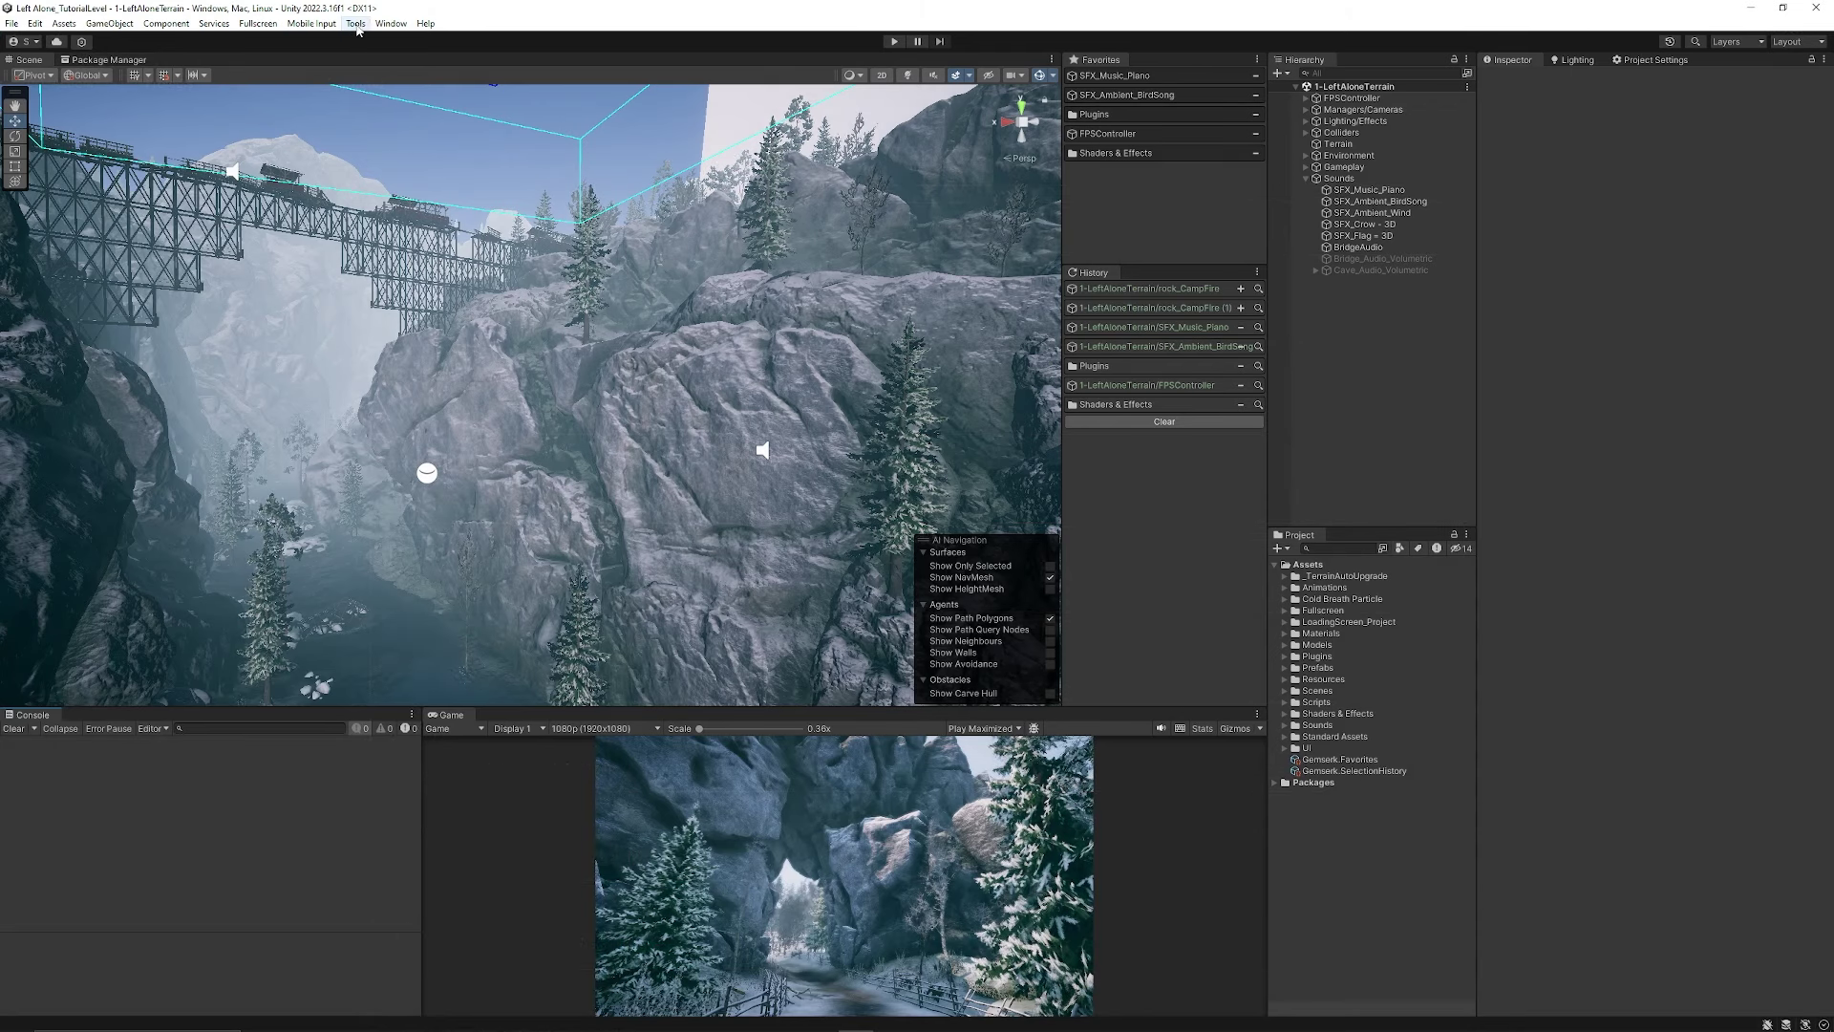
left_click(391, 23)
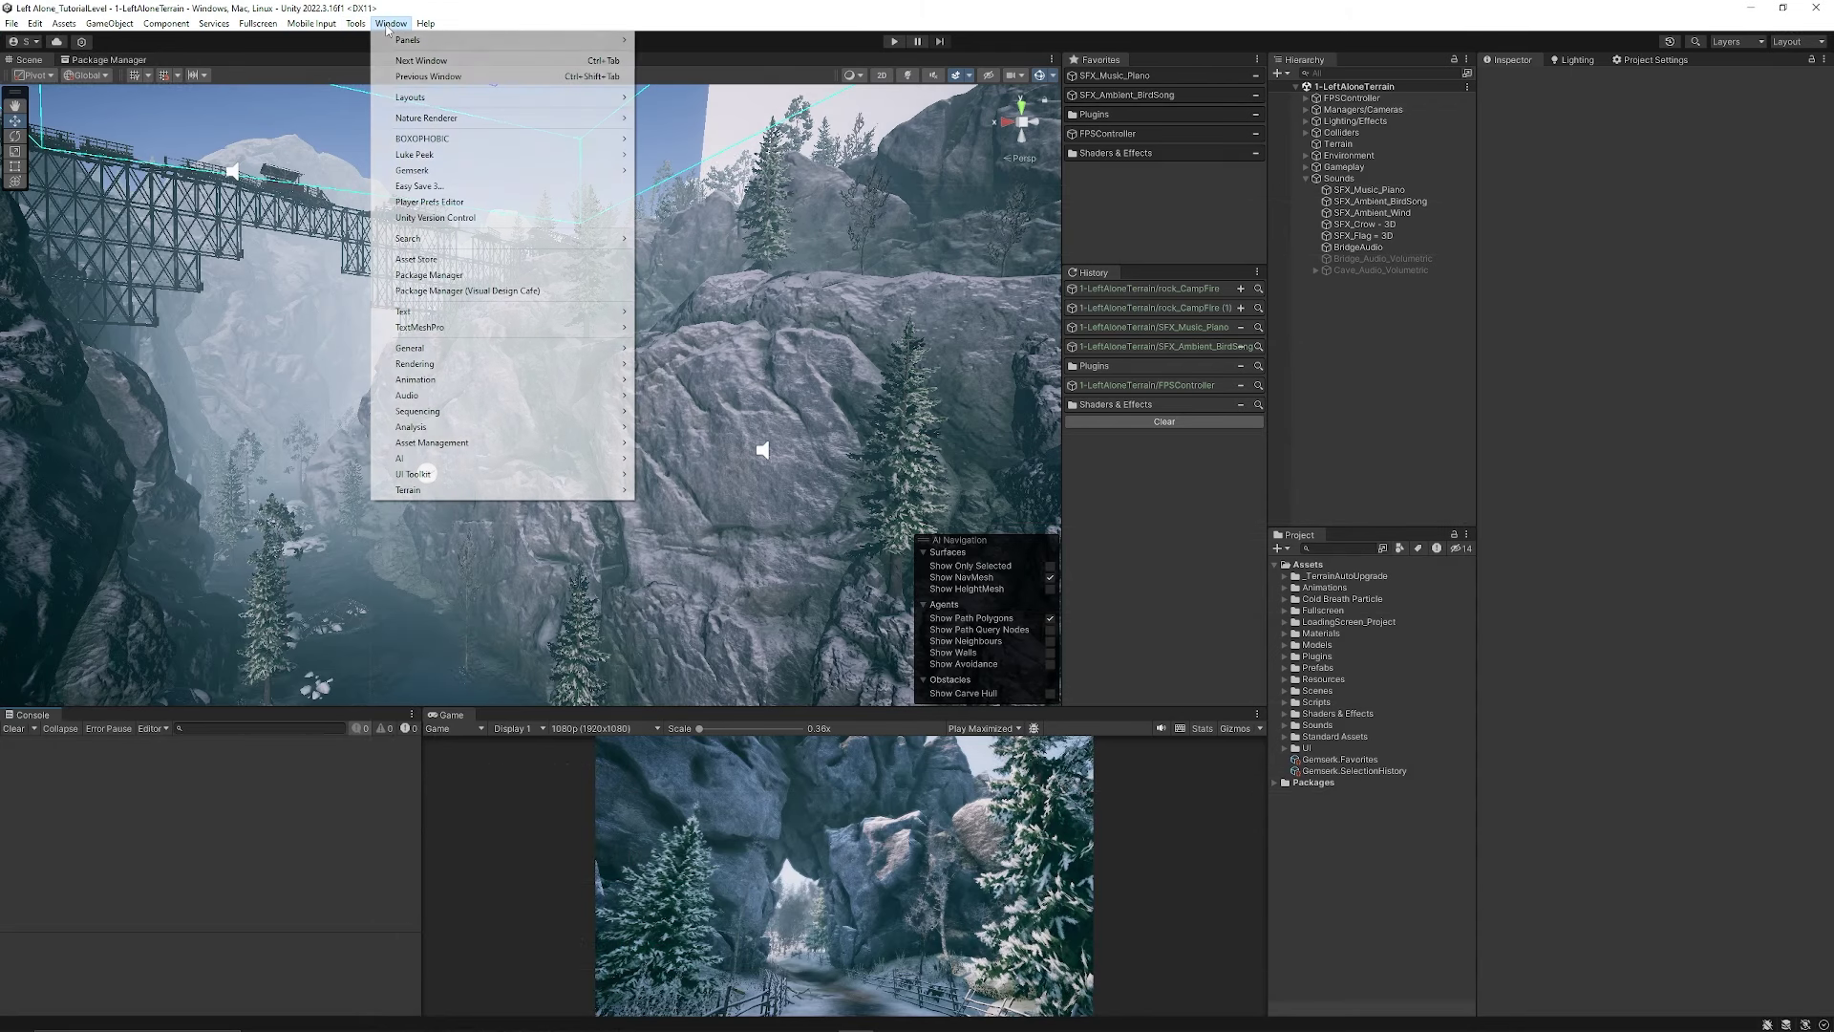
left_click(429, 274)
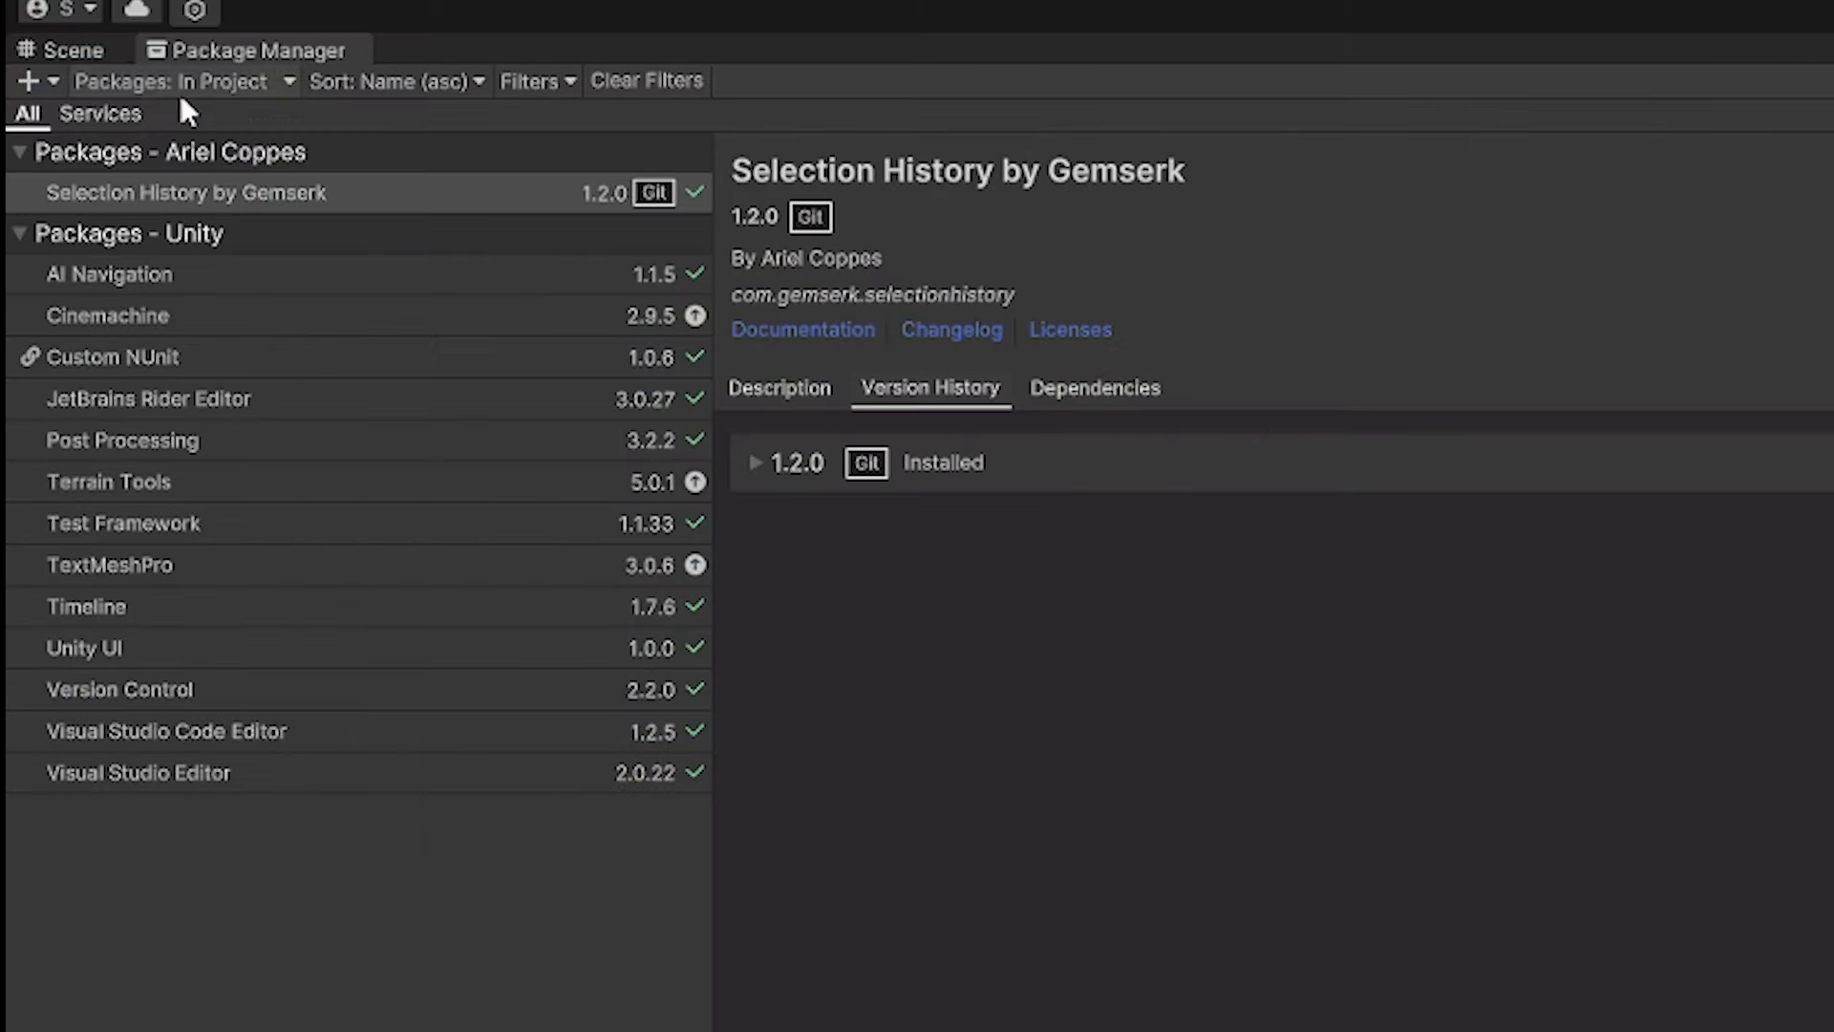
left_click(42, 82)
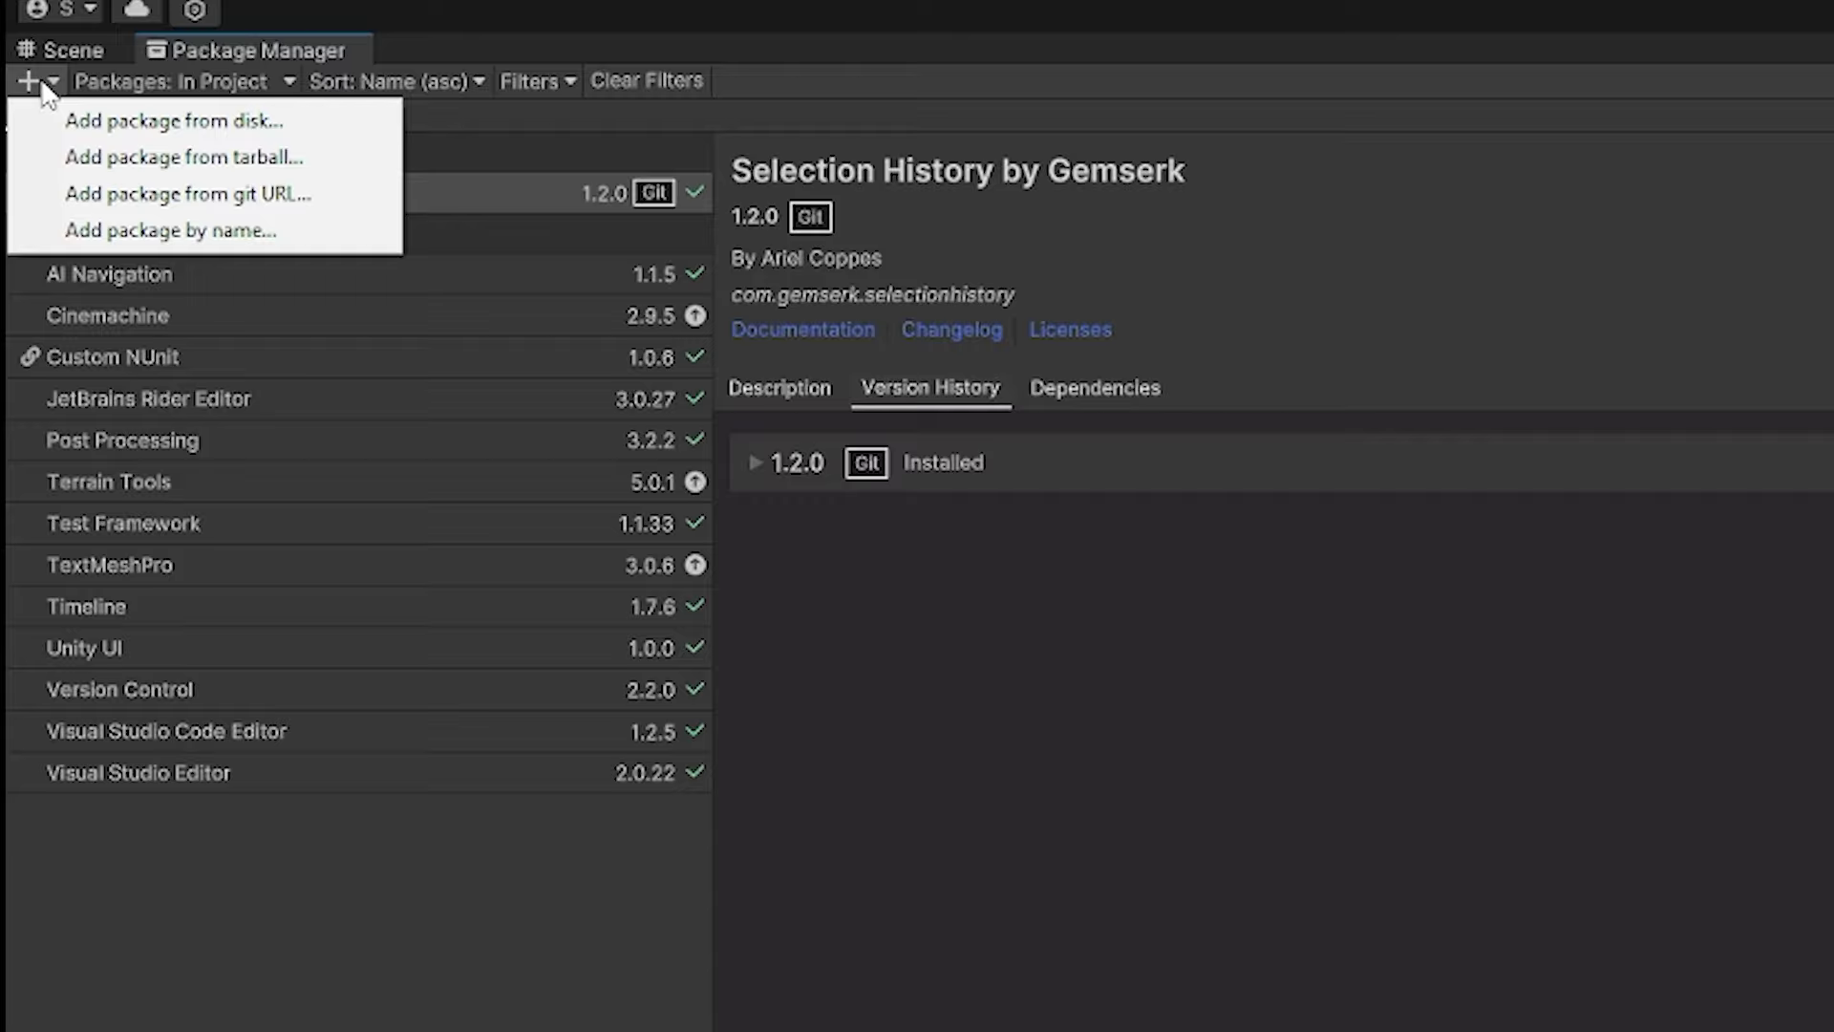
left_click(130, 193)
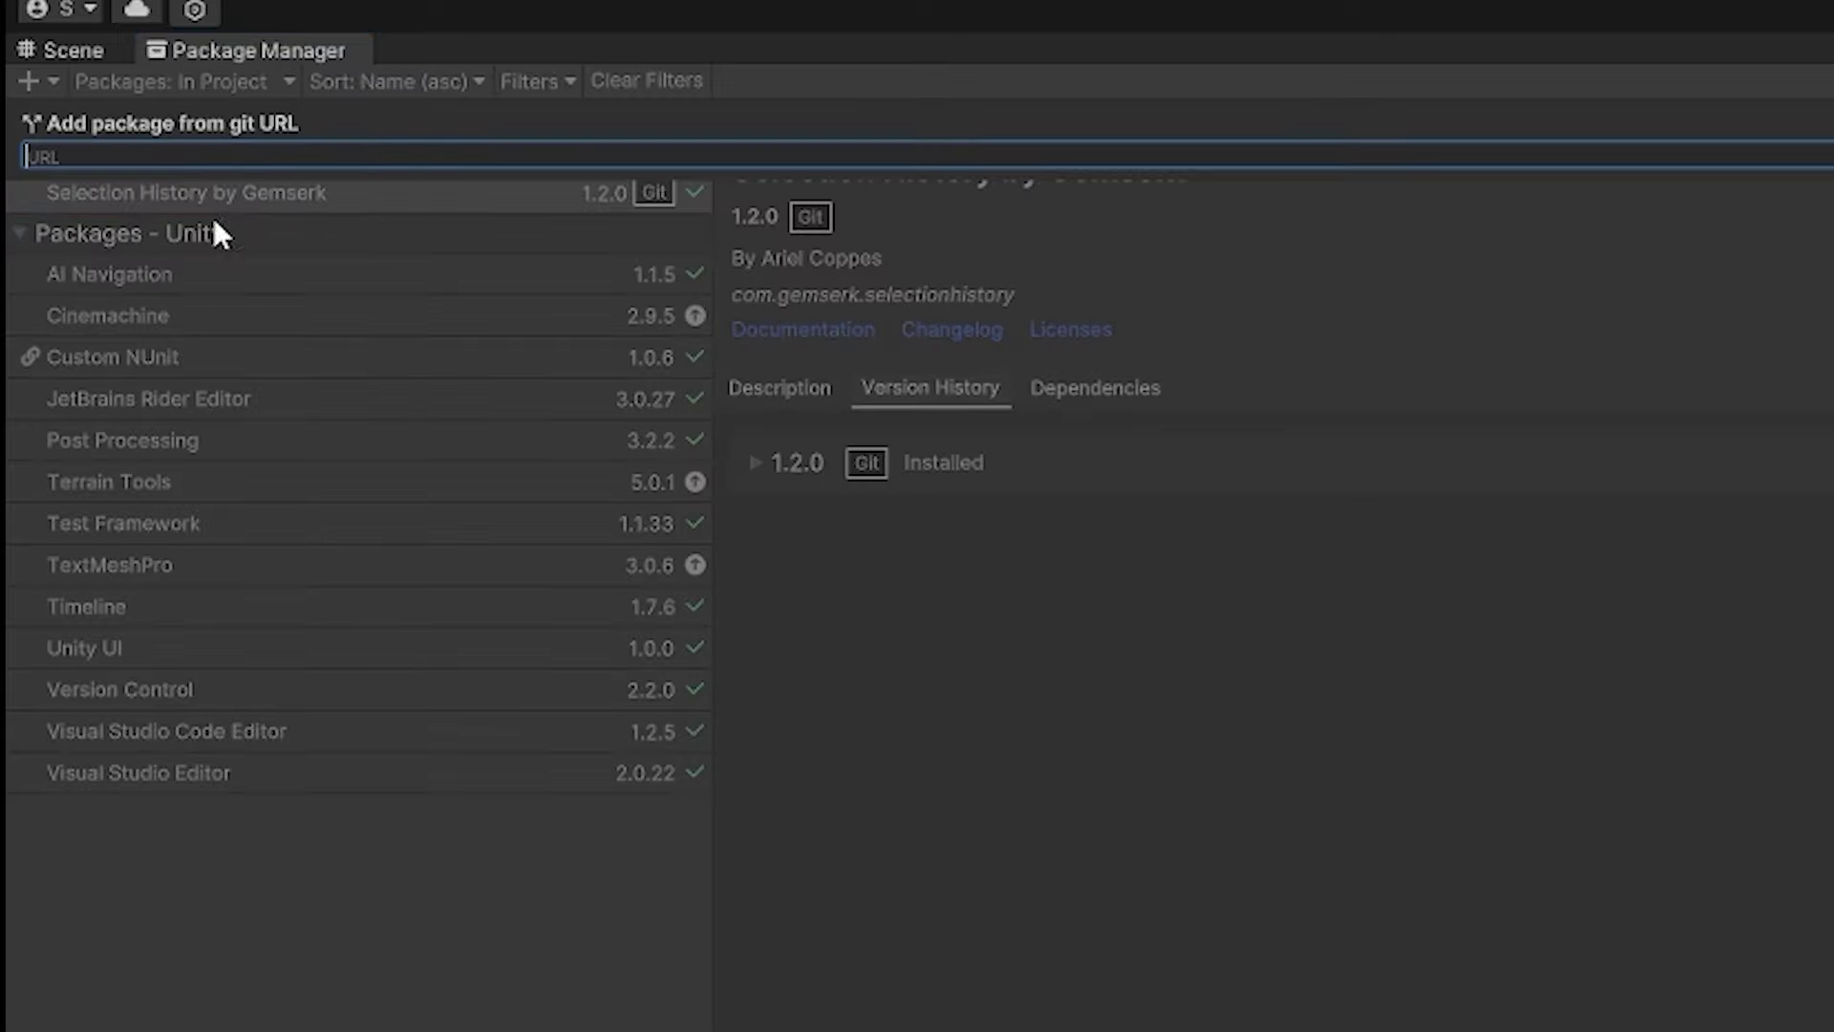
type("https://github.com/acoppes/unity-history-window.git#1.1.13")
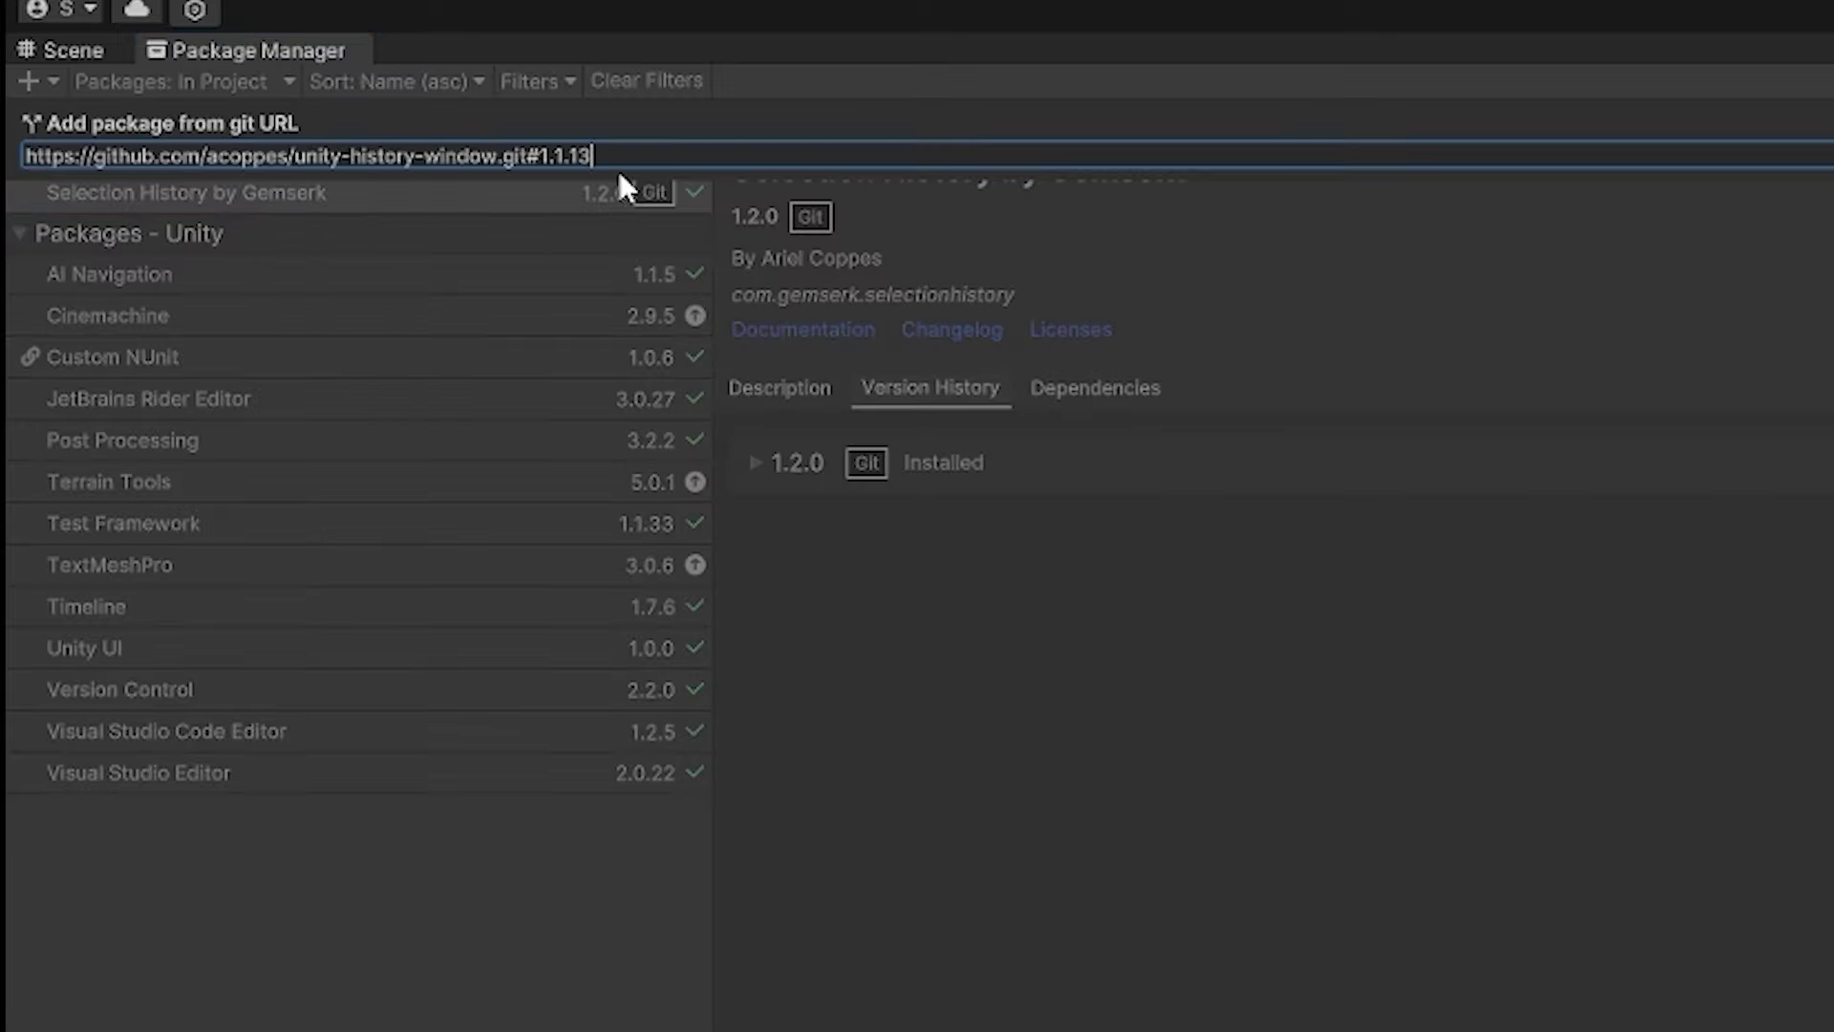
key("BackSpace")
key("BackSpace")
key("BackSpace")
key("BackSpace")
type("2.0")
key("Return")
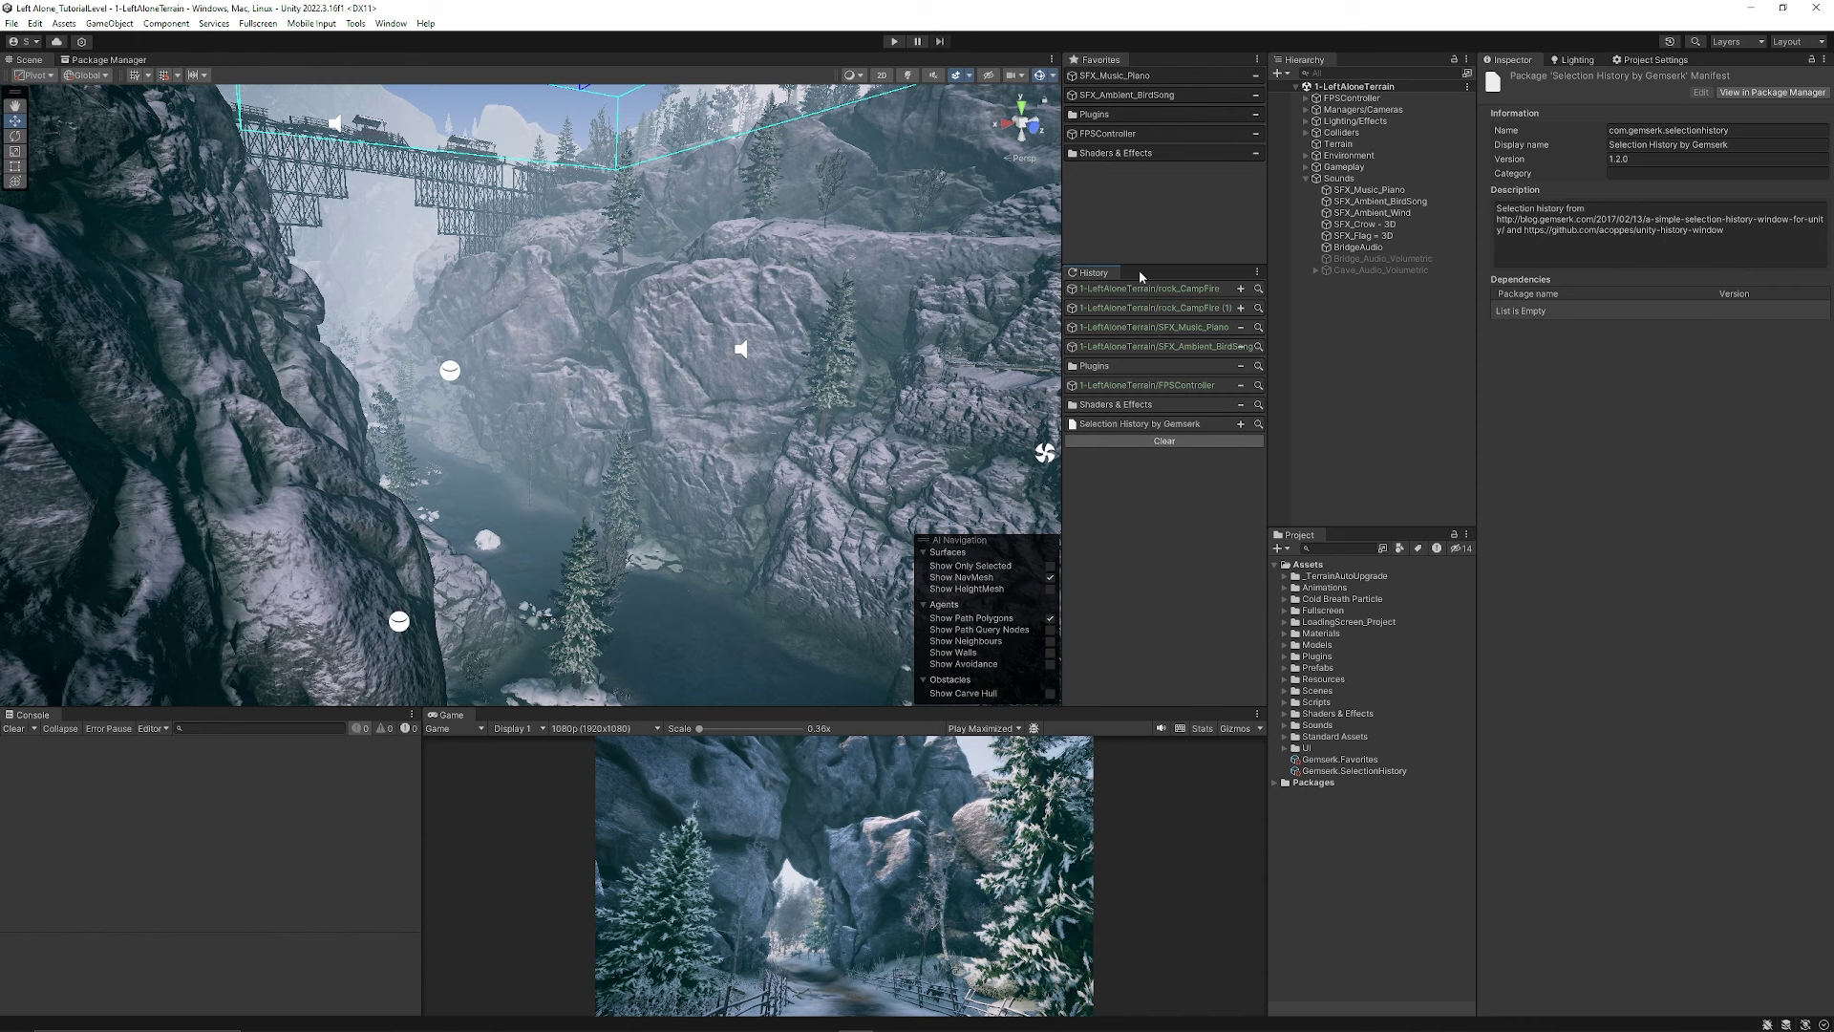
- Open Gemserk's Selection History window and position it floating over the Scene view
left_click(389, 24)
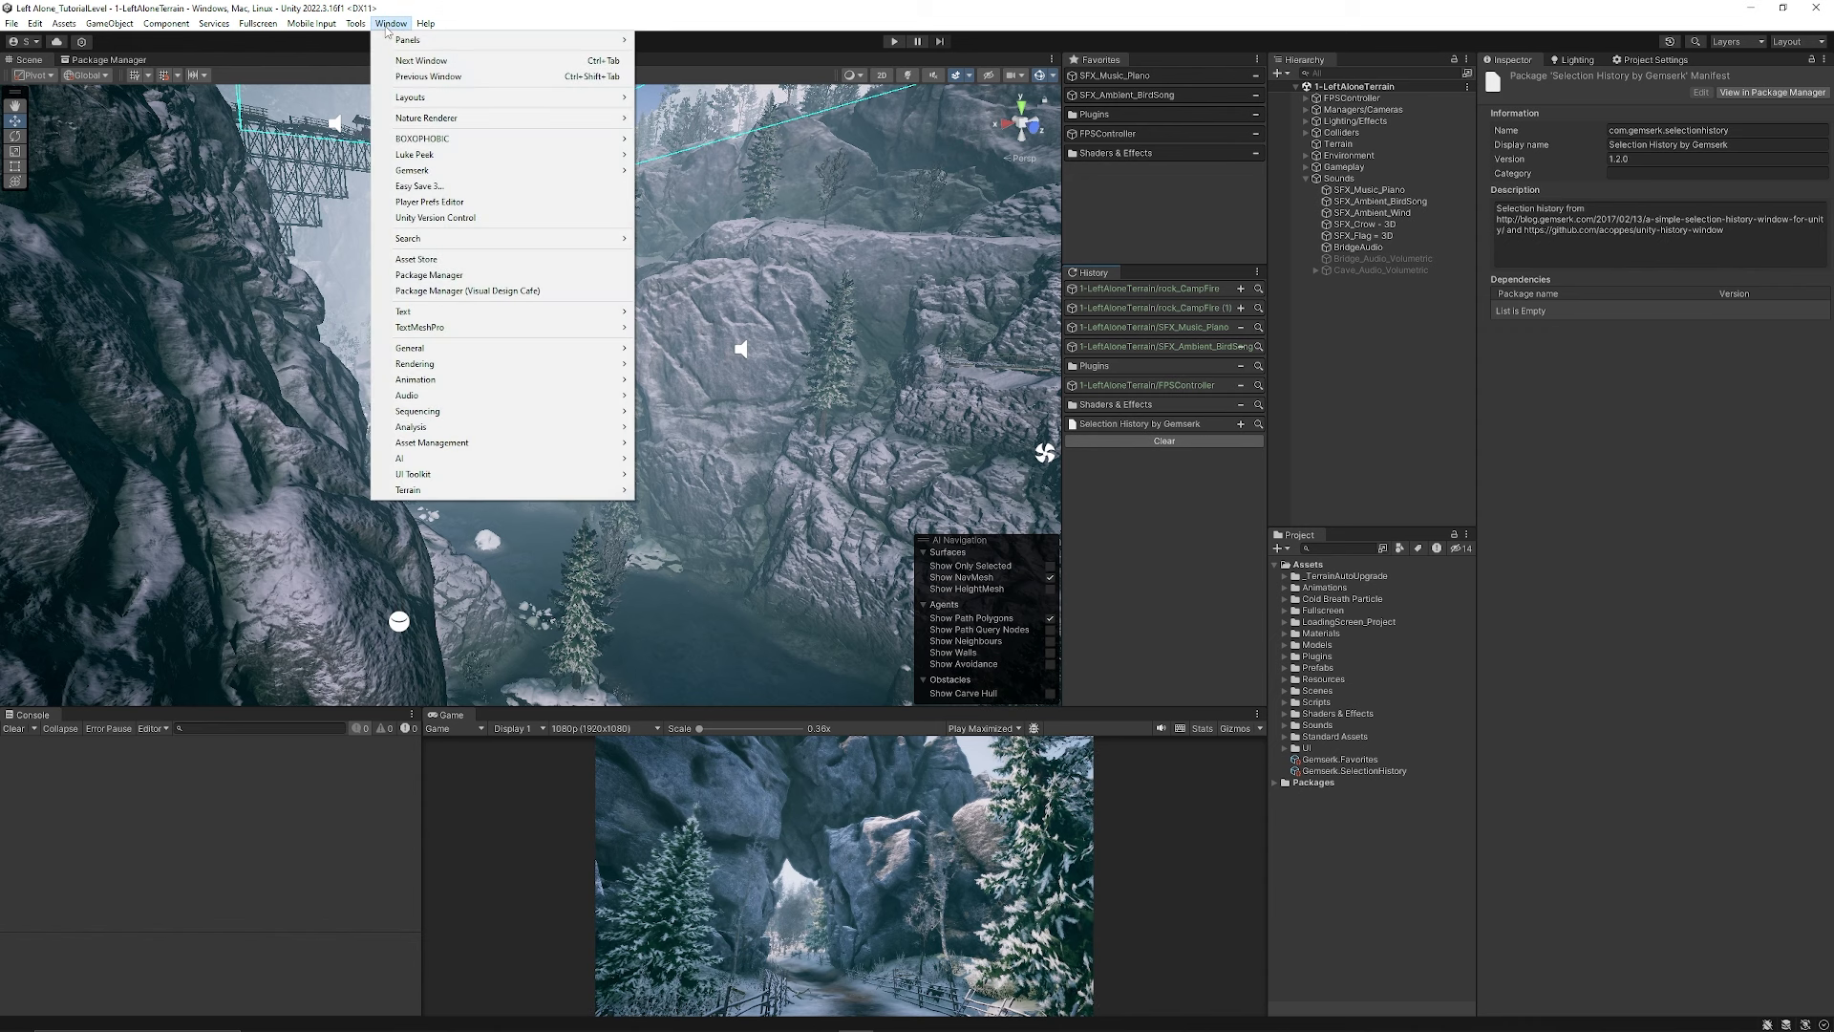
mouse_move(443, 172)
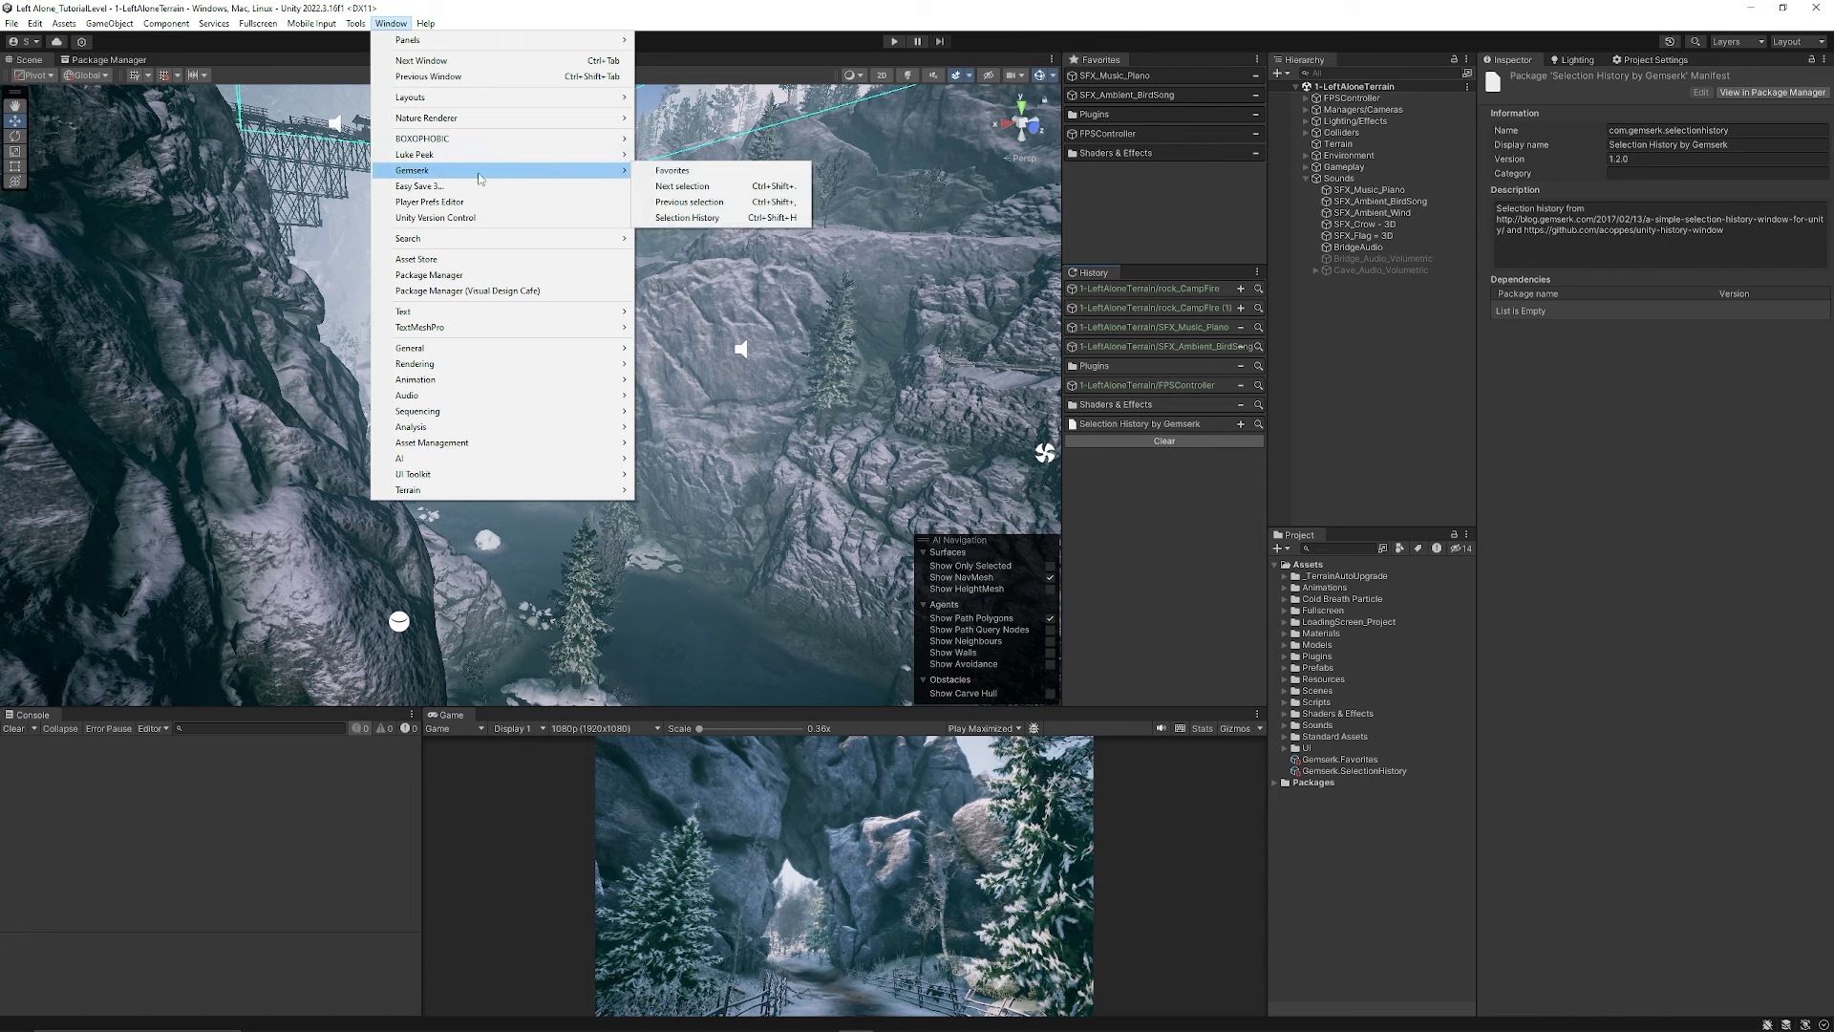
left_click(708, 218)
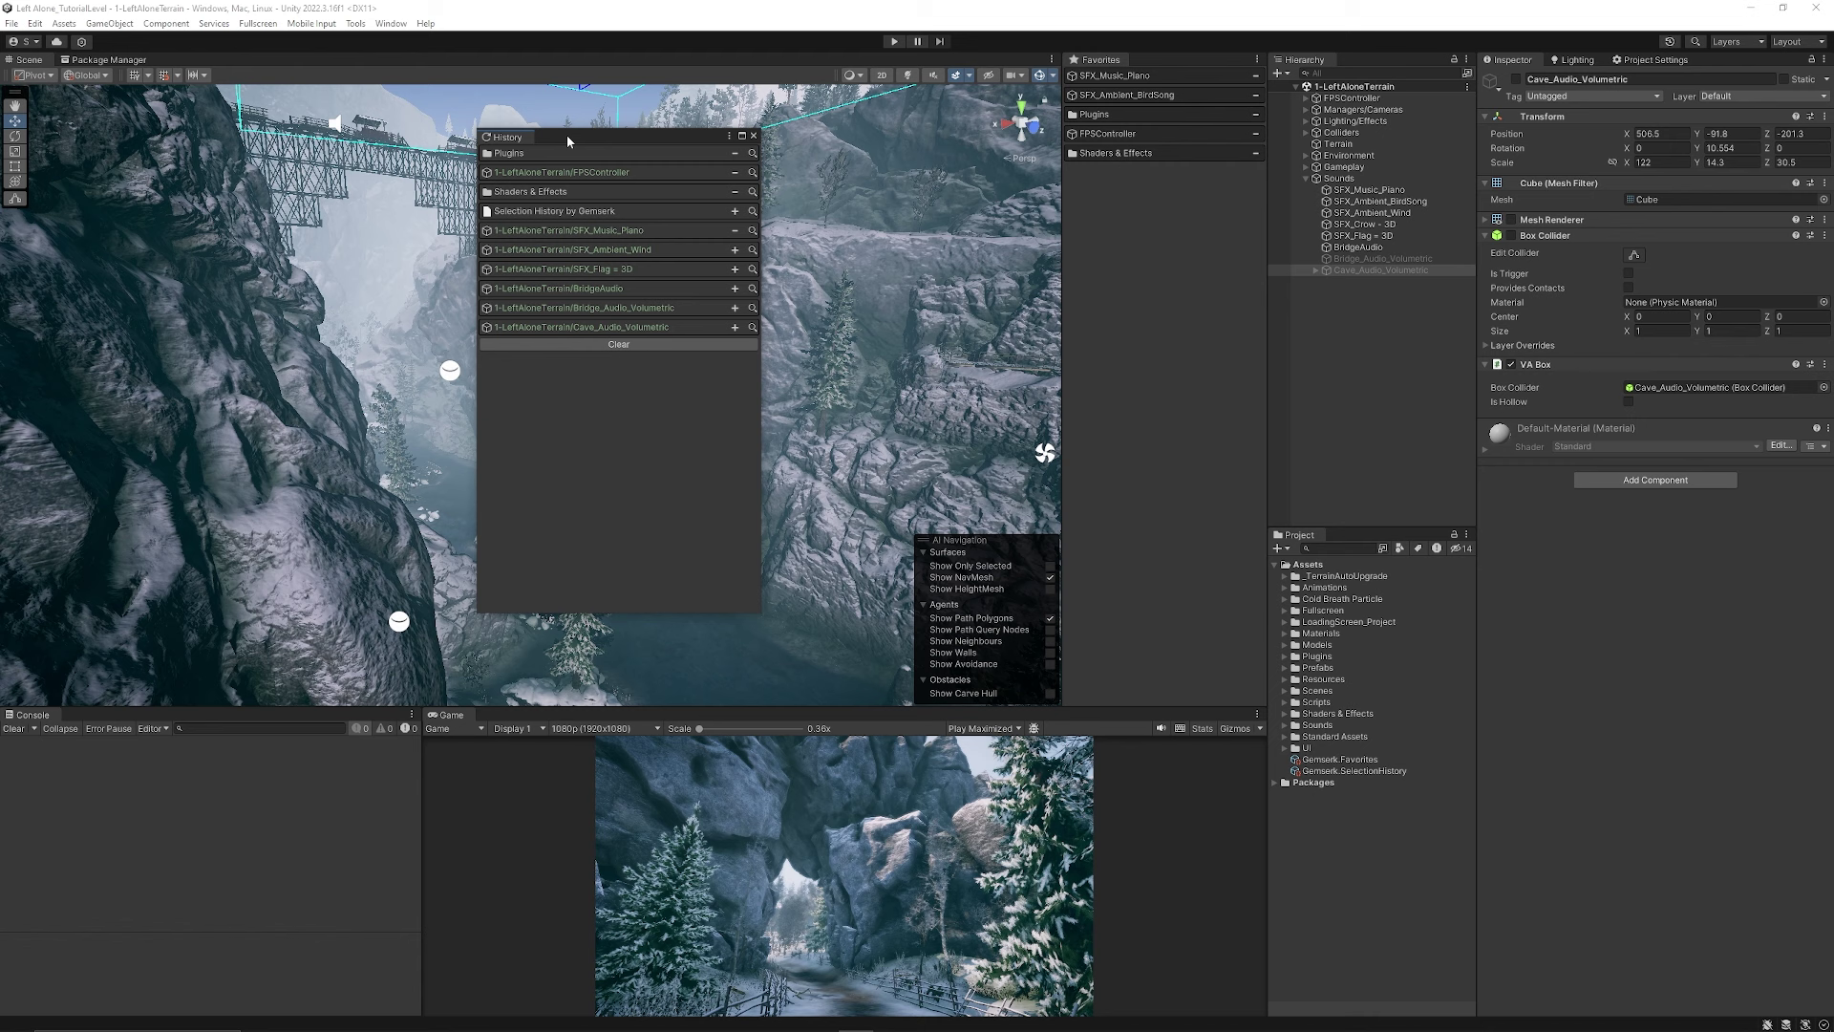
left_click_drag(566, 135, 587, 150)
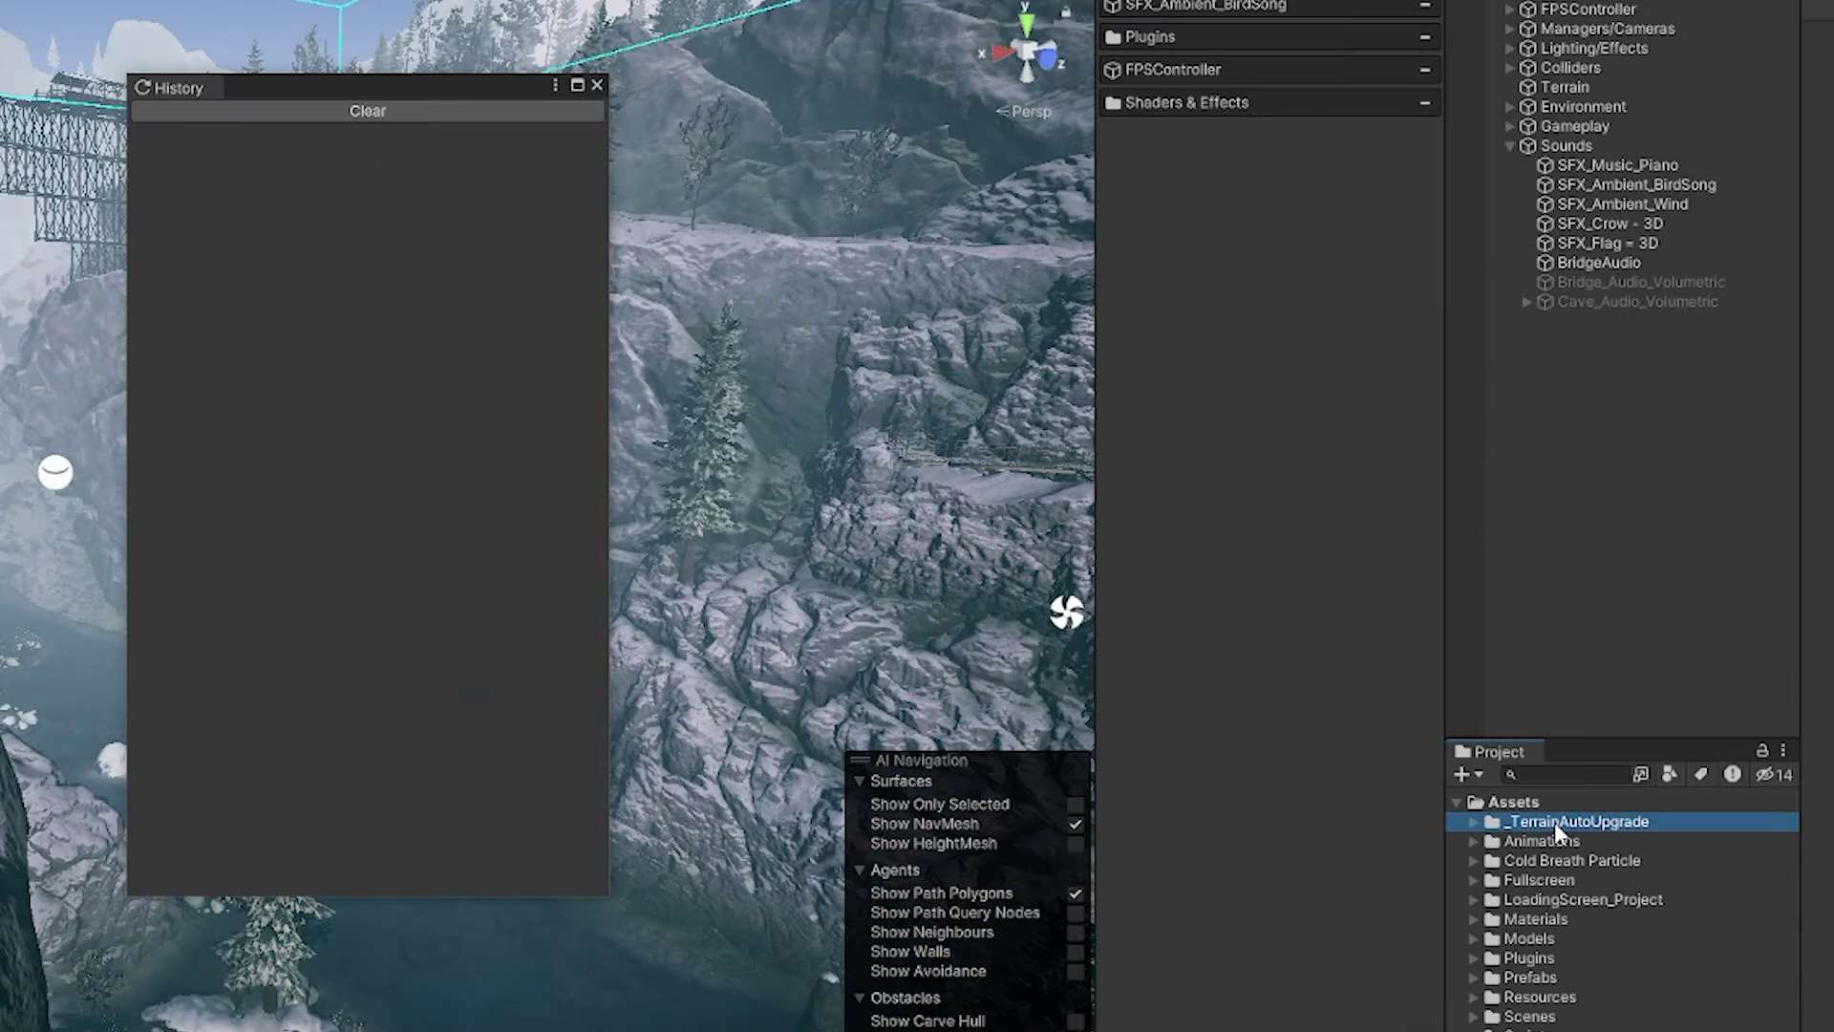
- Record the Animations, Cold Breath Particle, LoadingScreen_Project and Plugins folders in the history by selecting each one
left_click(1335, 590)
left_click(1578, 864)
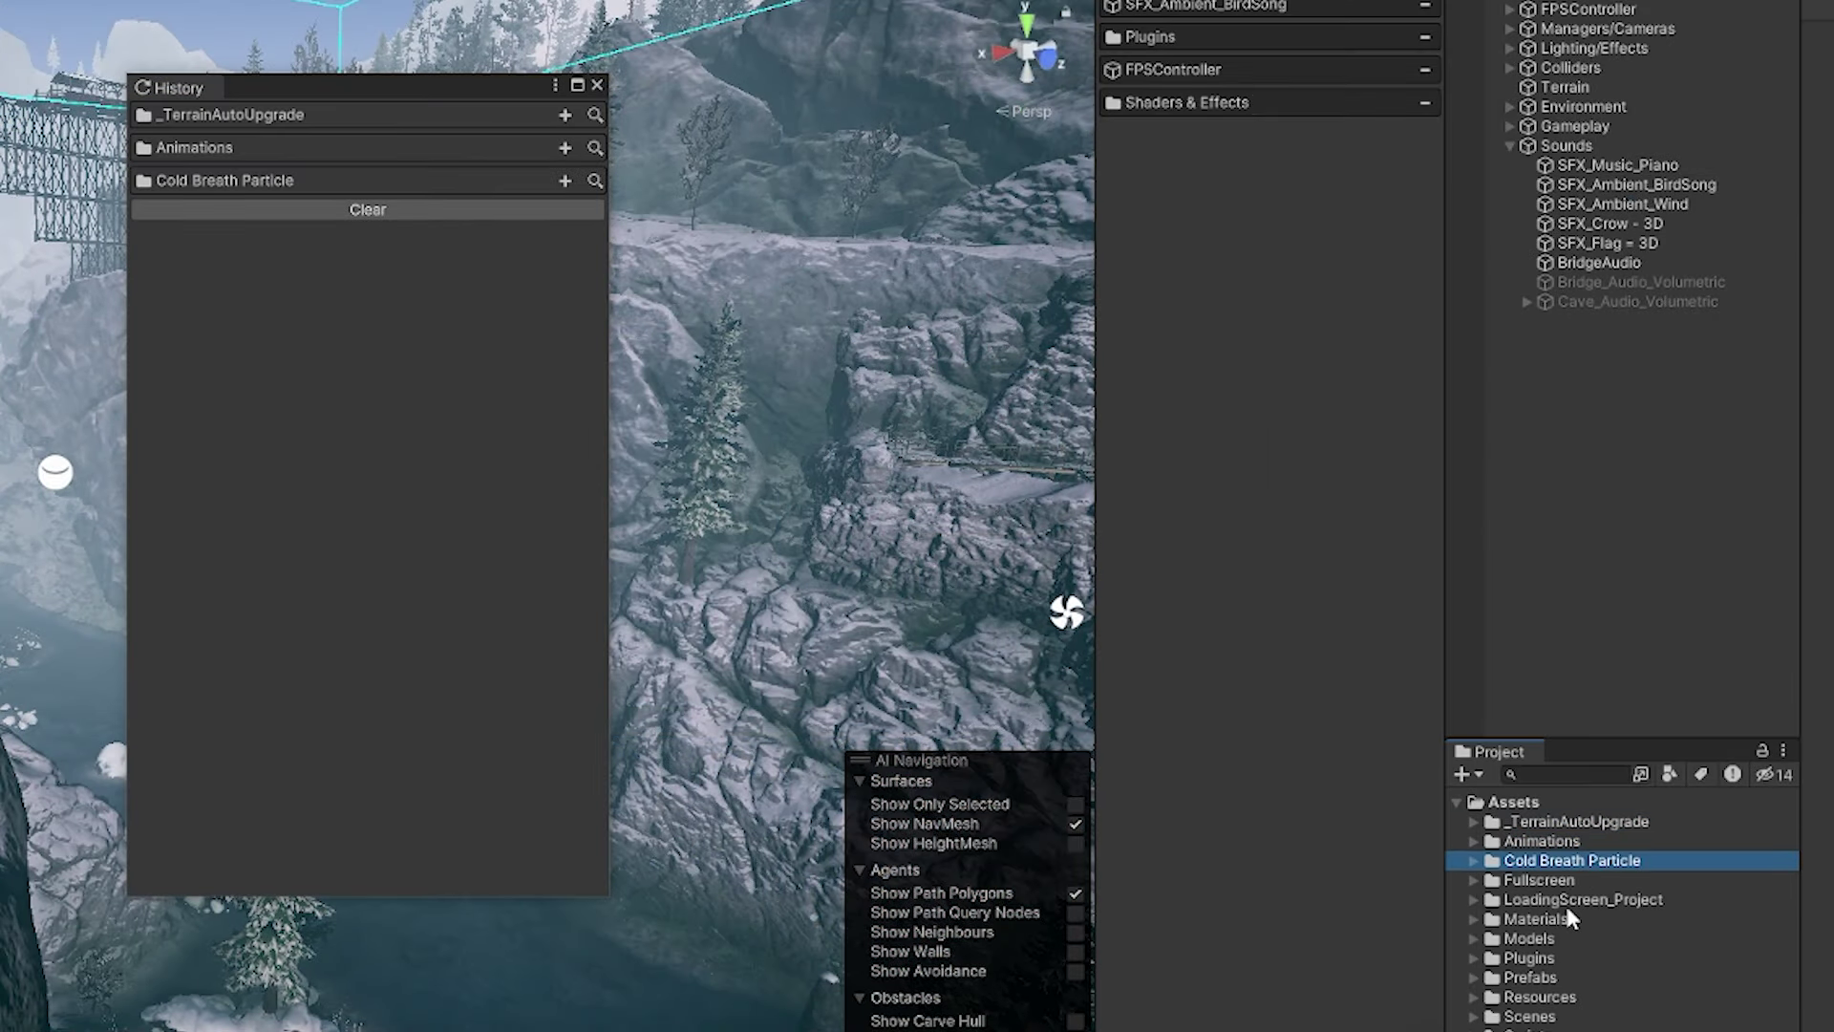
left_click(1564, 900)
left_click(1529, 960)
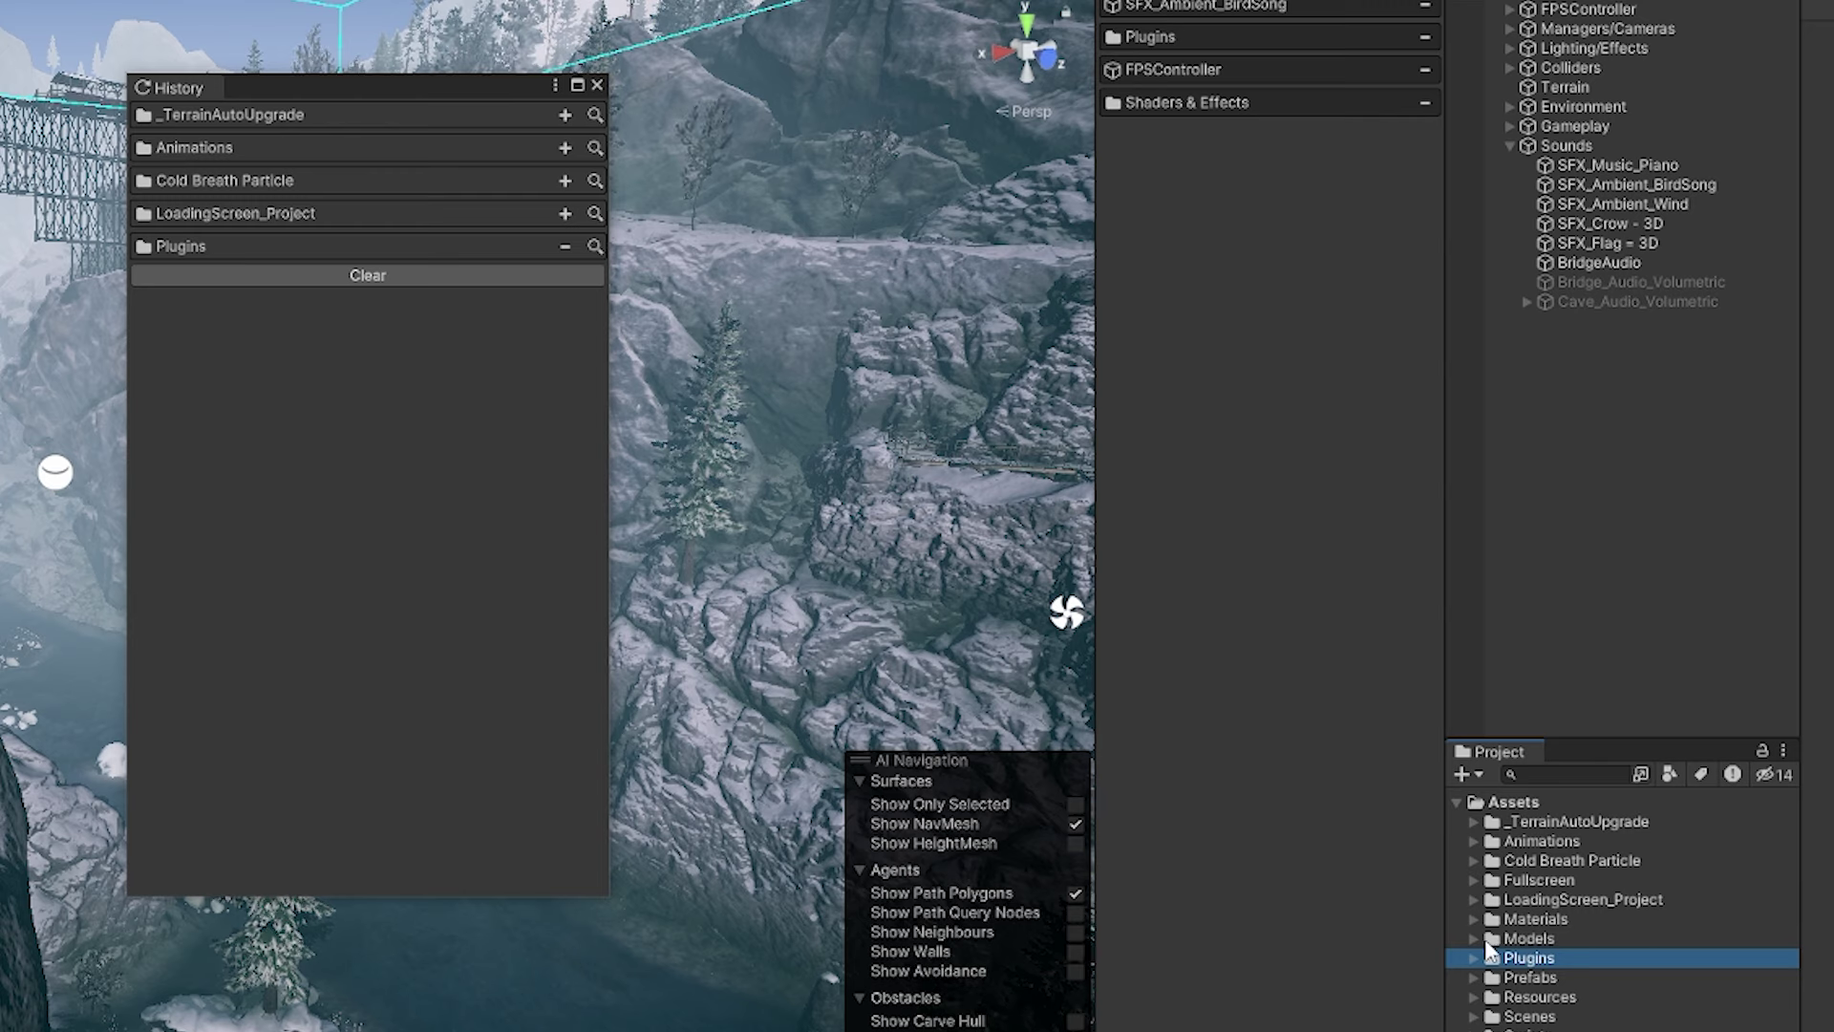
- Select Easy Save 3 and its Change Log folder inside Plugins, reselect Easy Save 3 from the history, and collapse Plugins
left_click(1472, 958)
left_click(1475, 976)
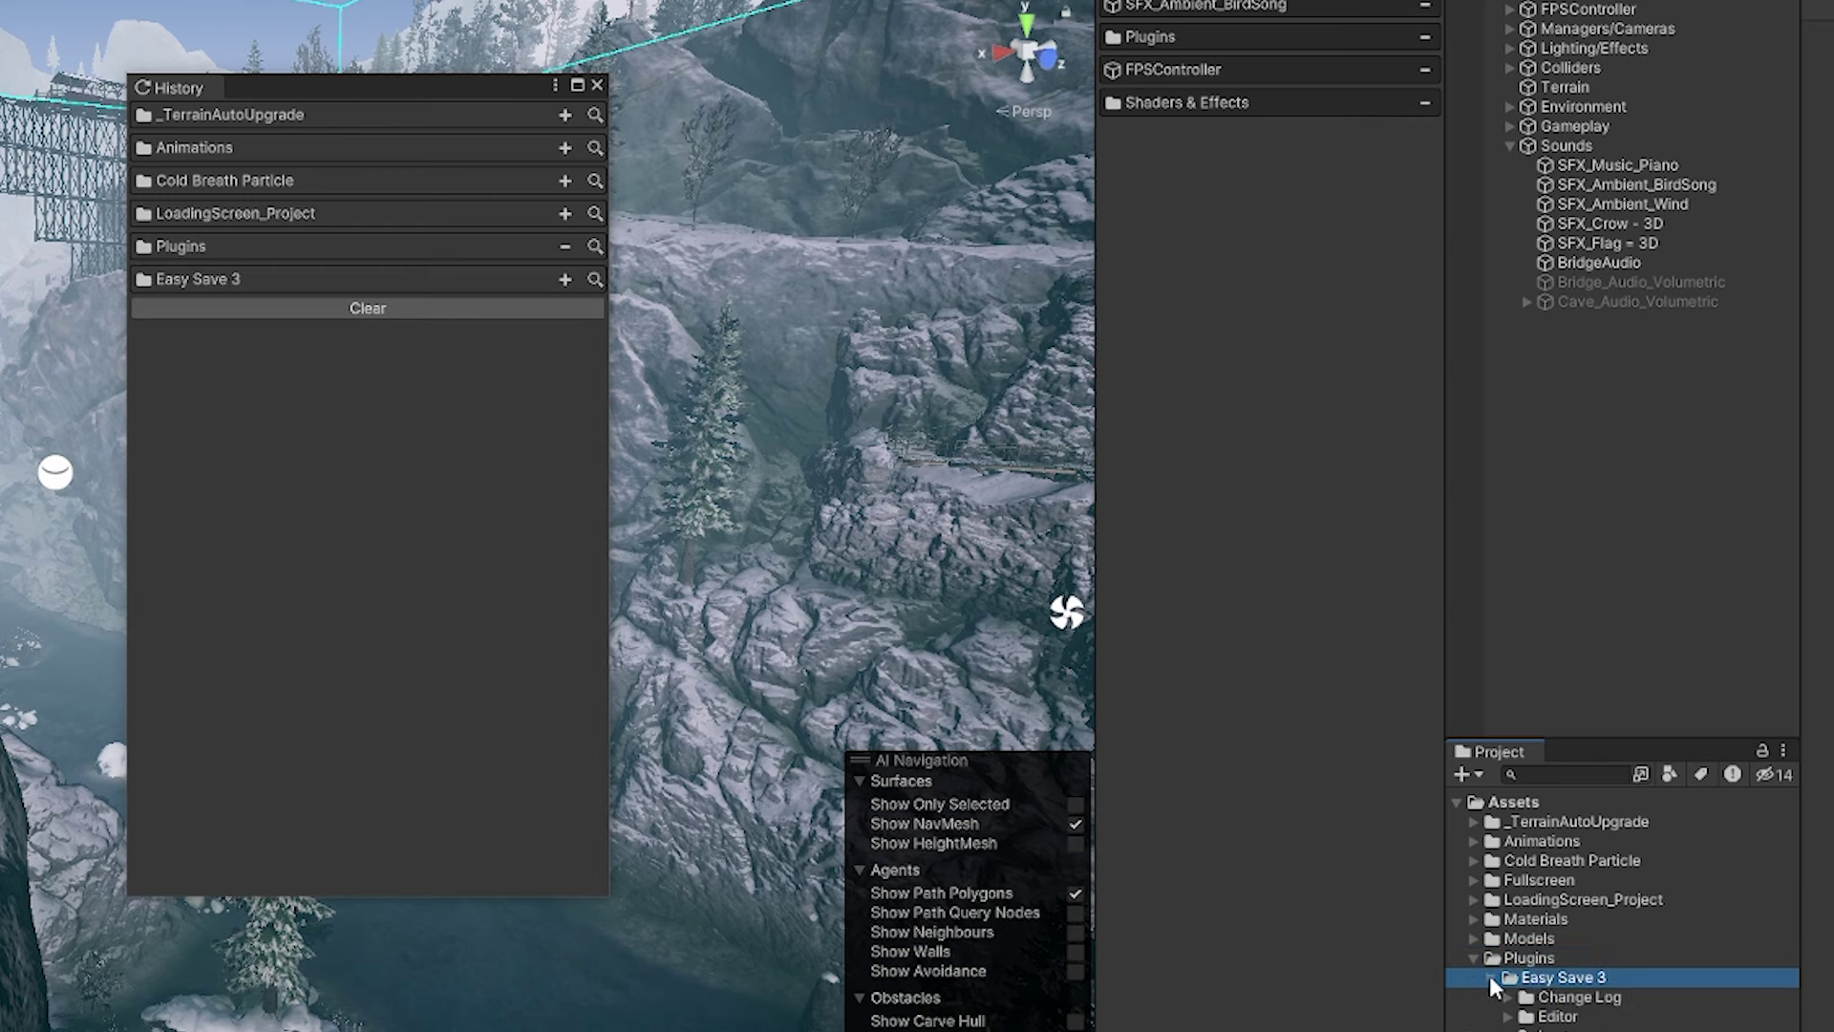
left_click(1510, 996)
left_click(1473, 957)
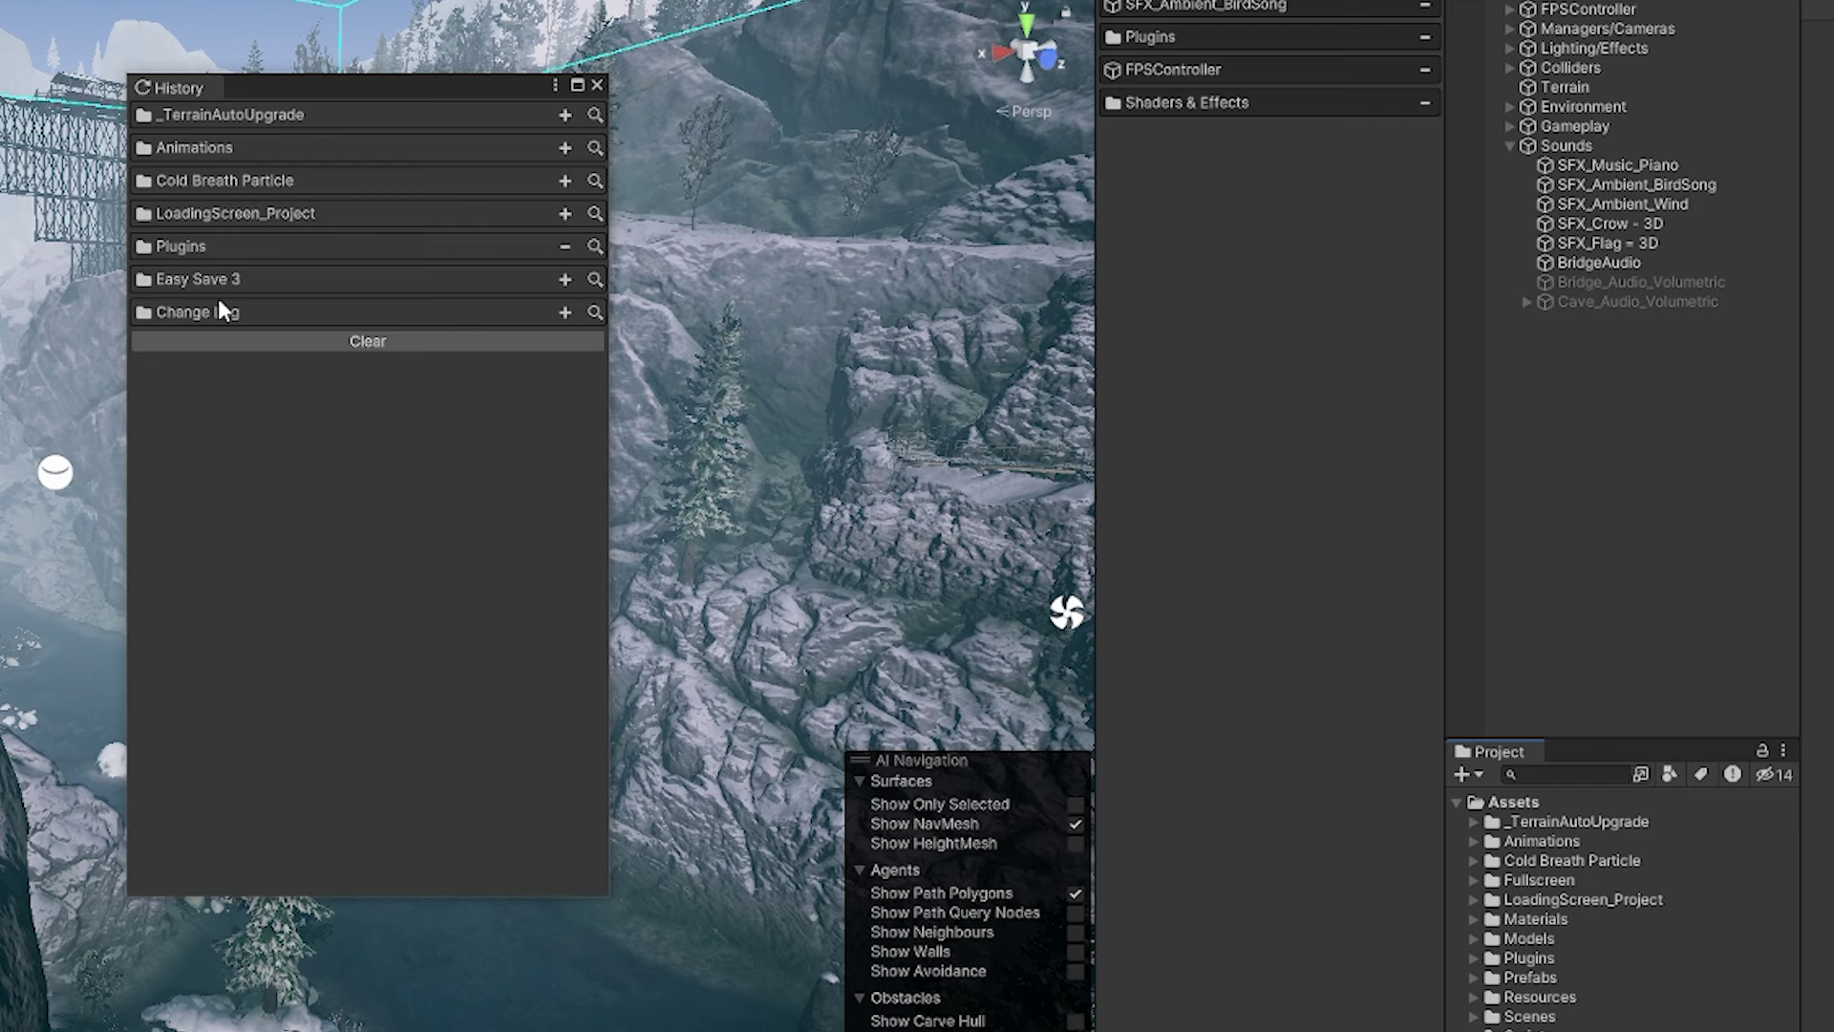
left_click(223, 281)
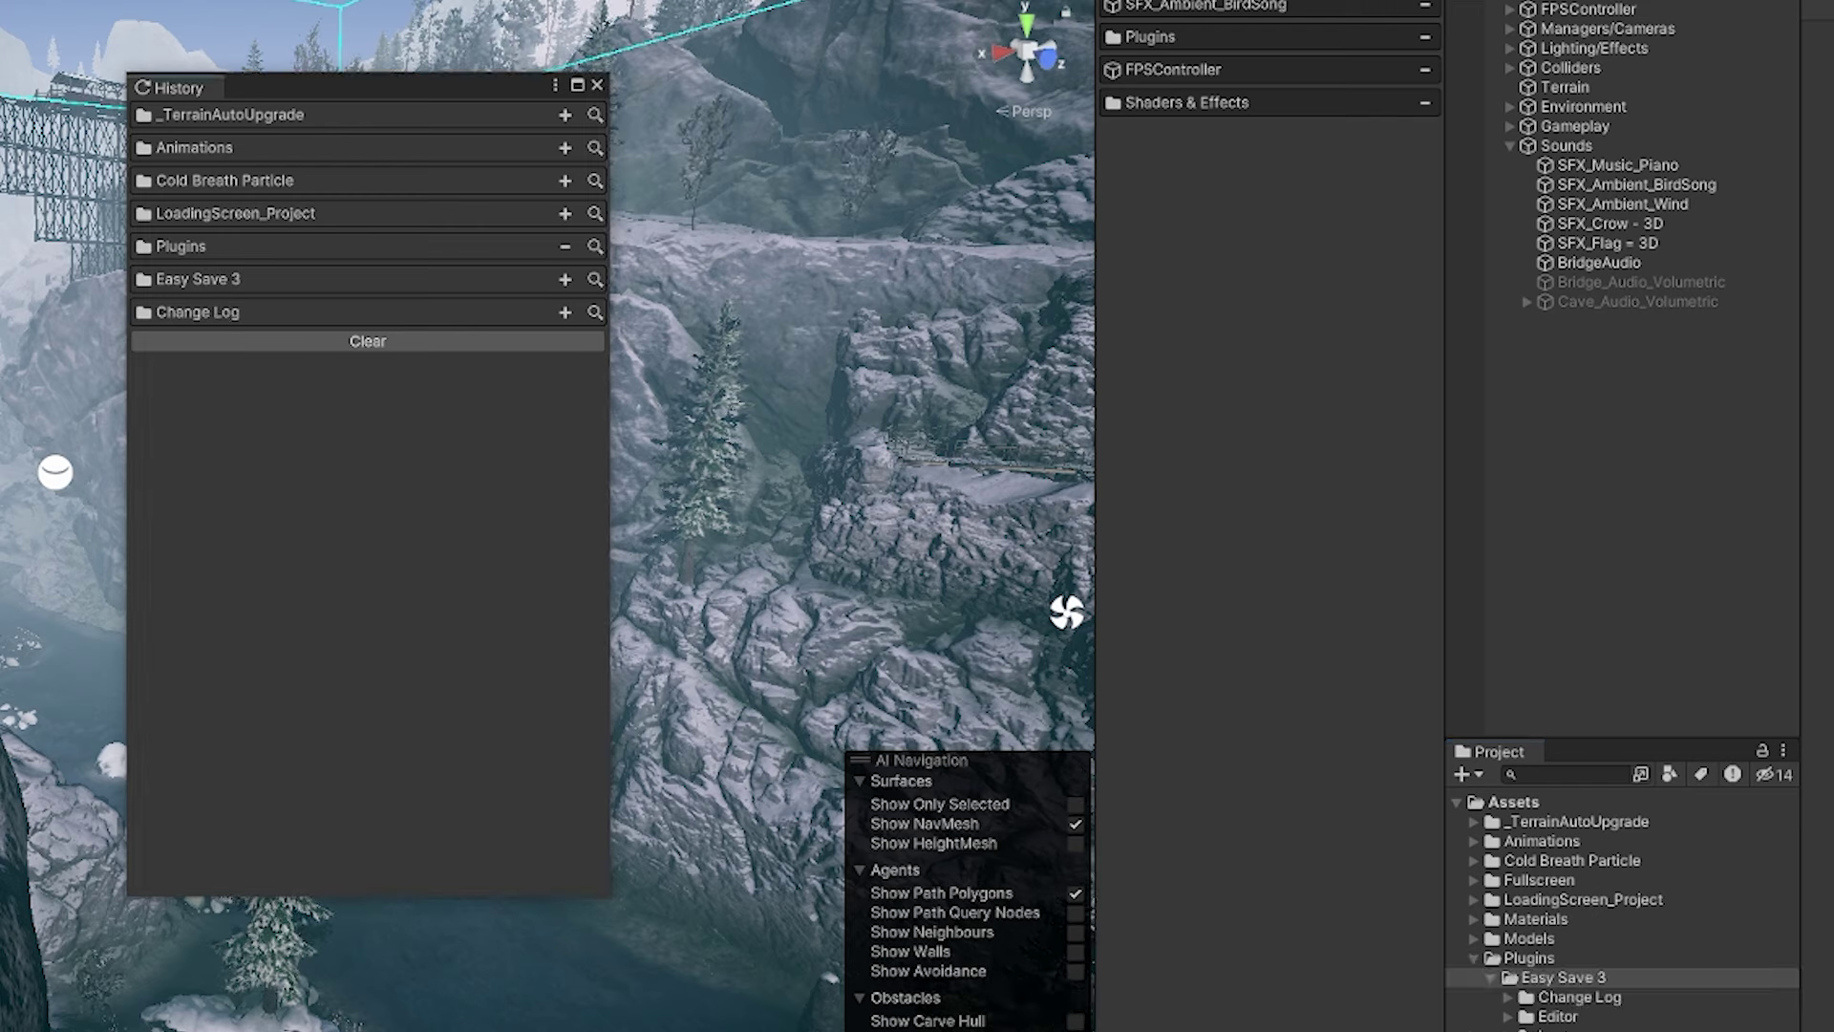
left_click(1473, 957)
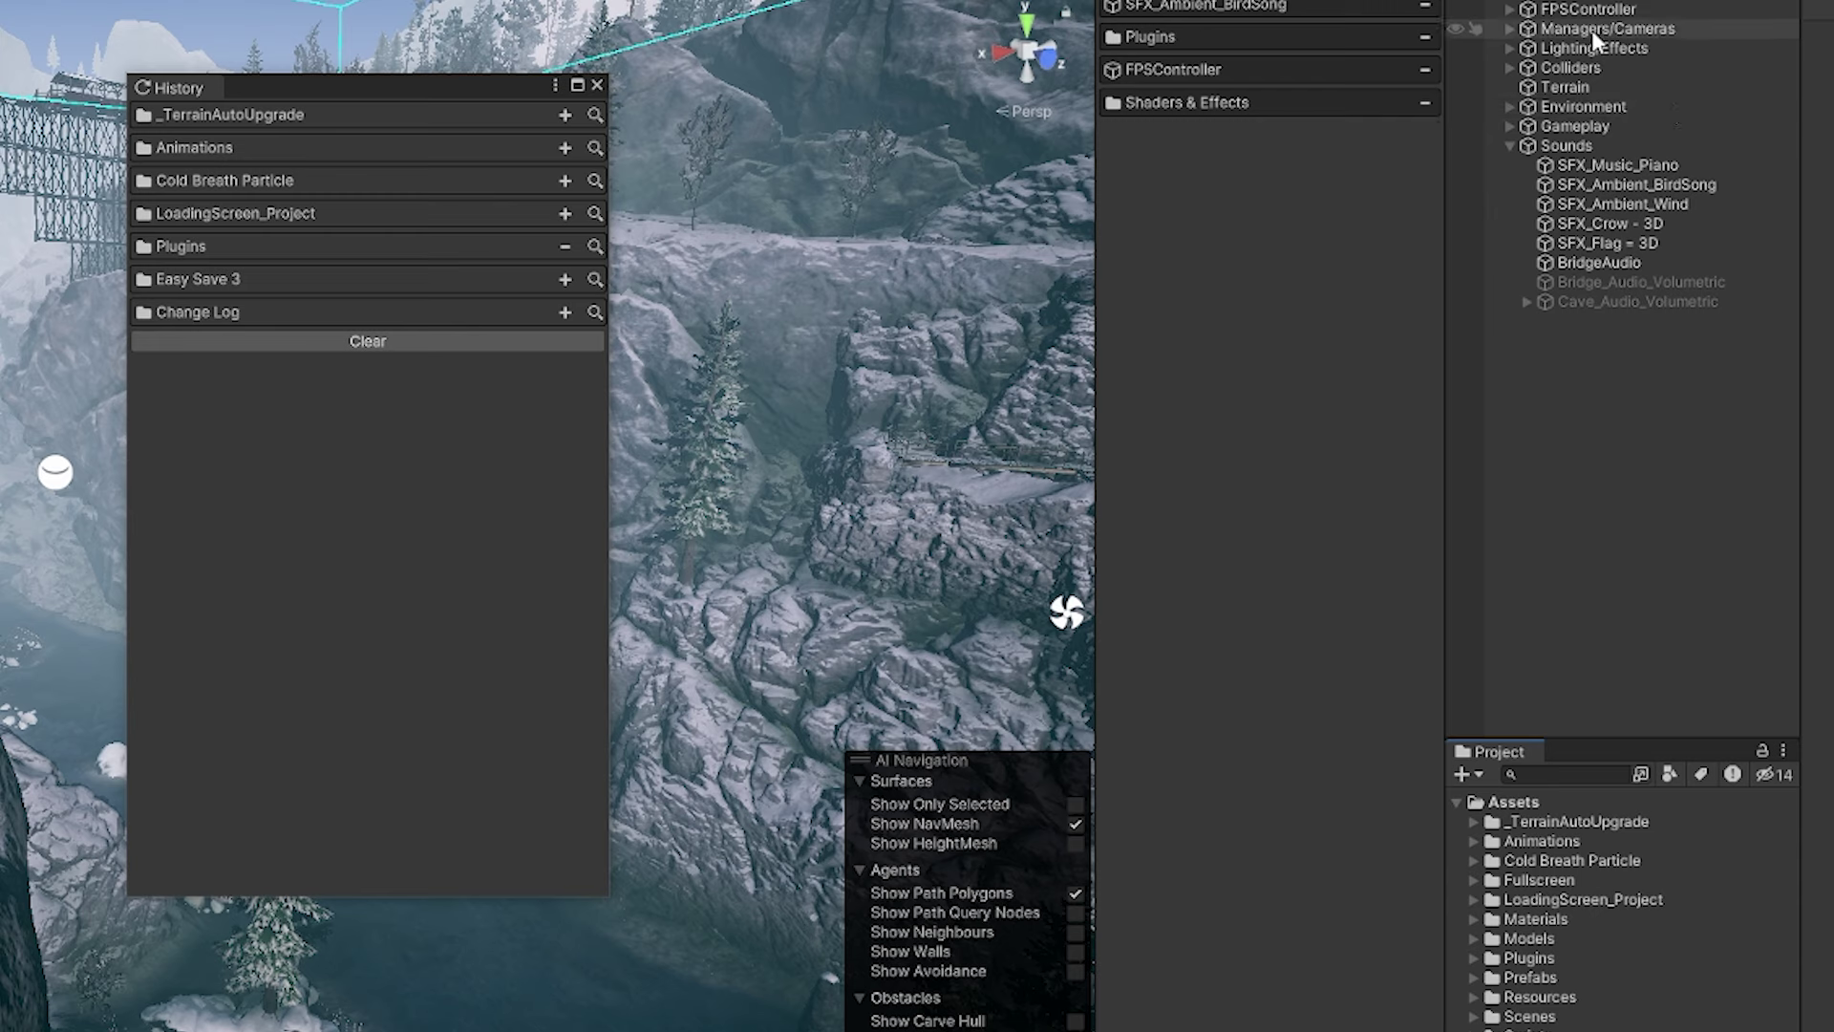
- Record the scene objects FPSController, Terrain, Gameplay and rock_CampFire in the history by selecting each one
left_click(1611, 11)
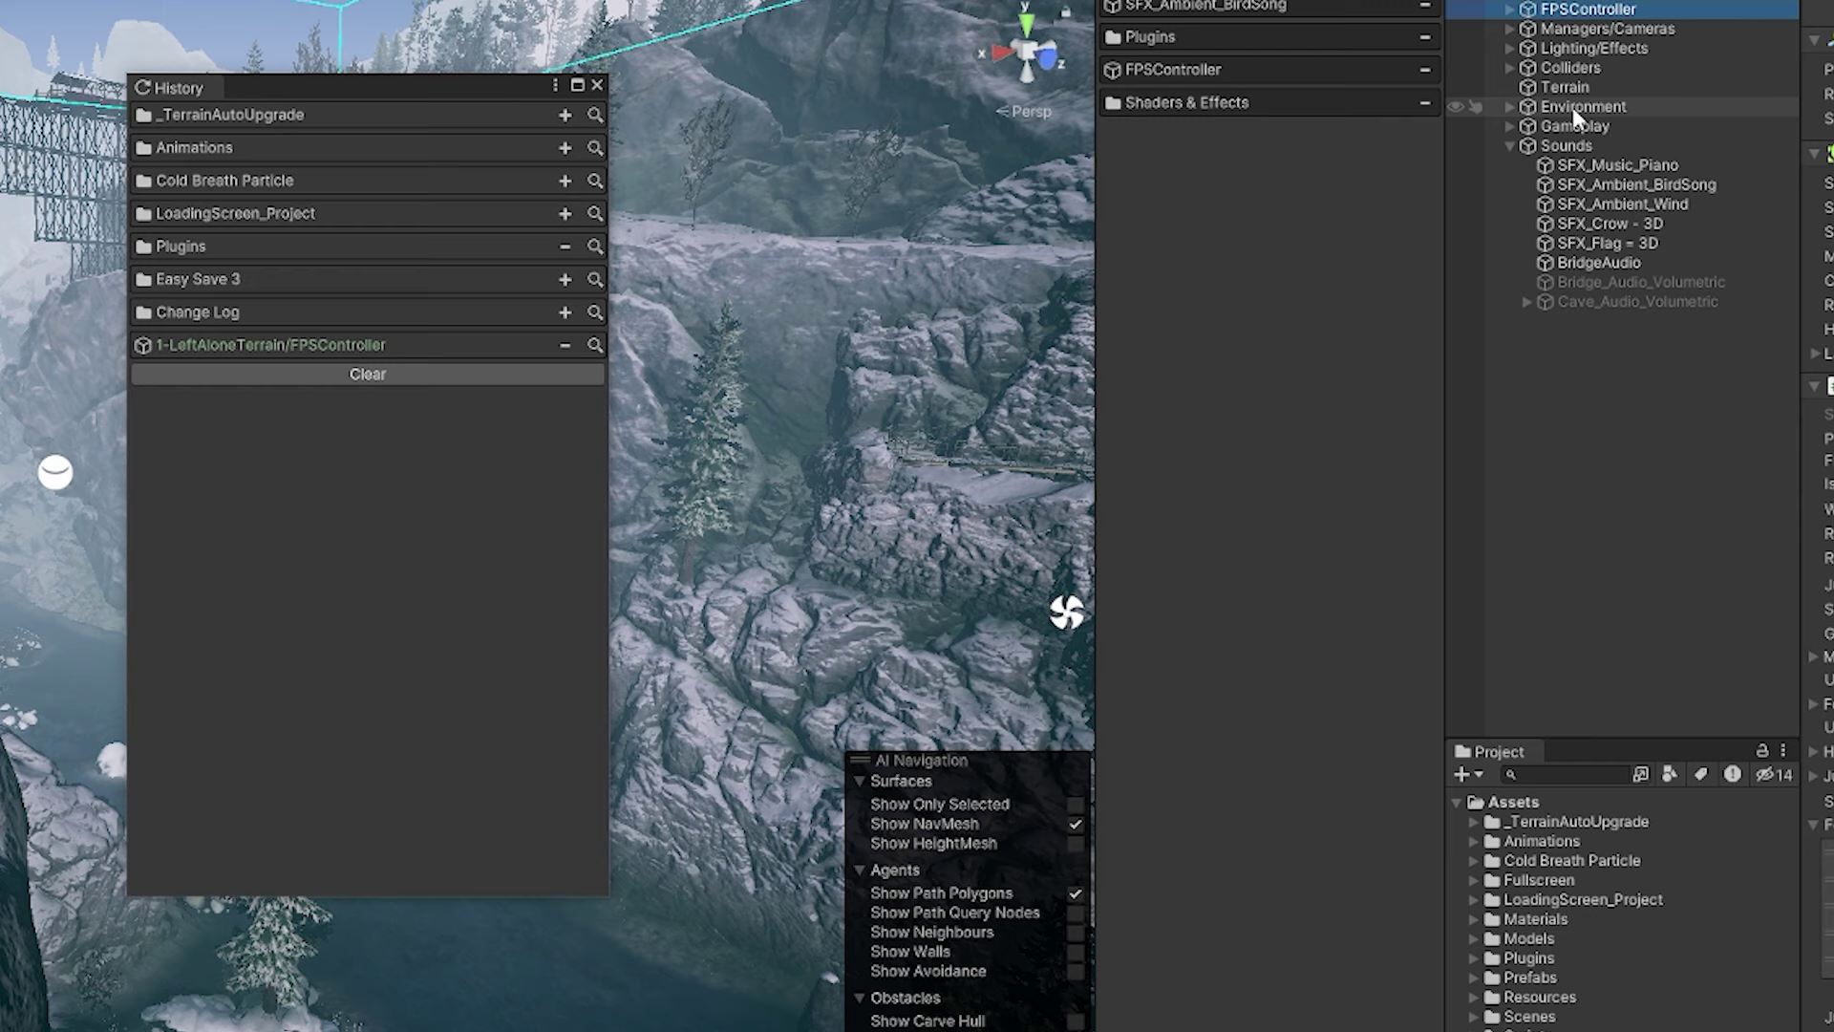
left_click(1557, 87)
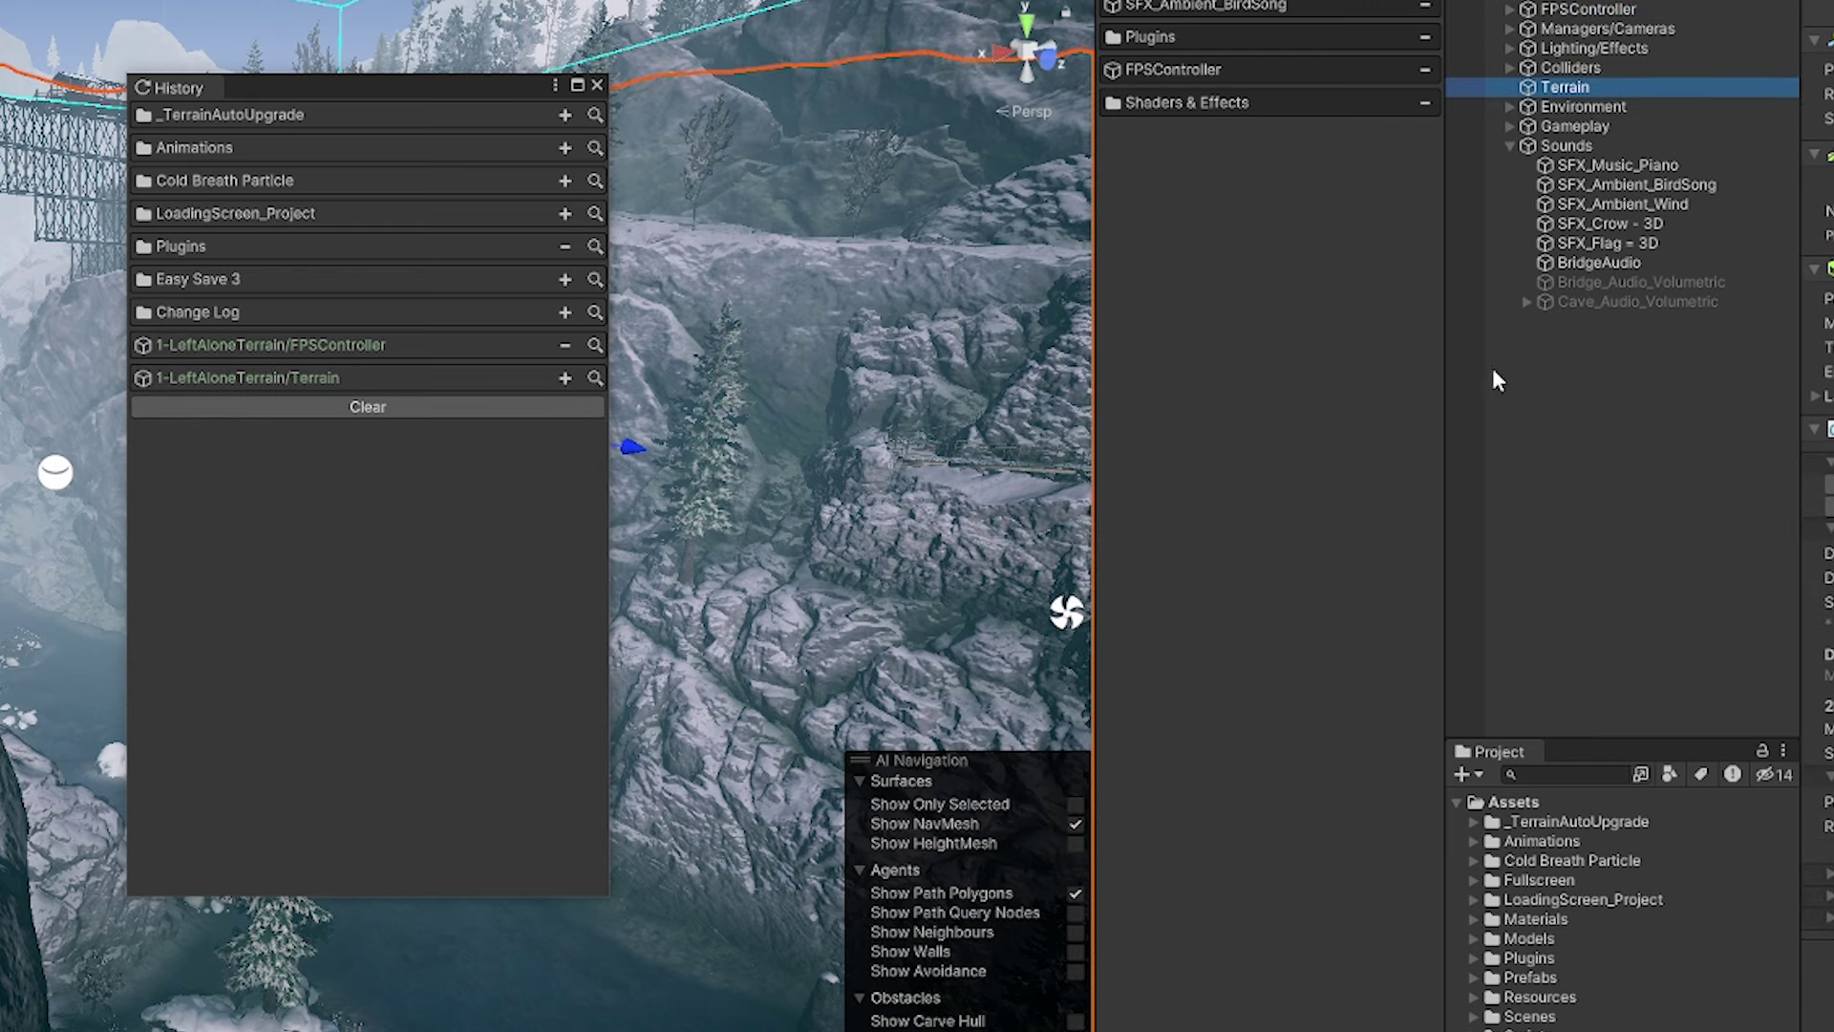
left_click(1602, 128)
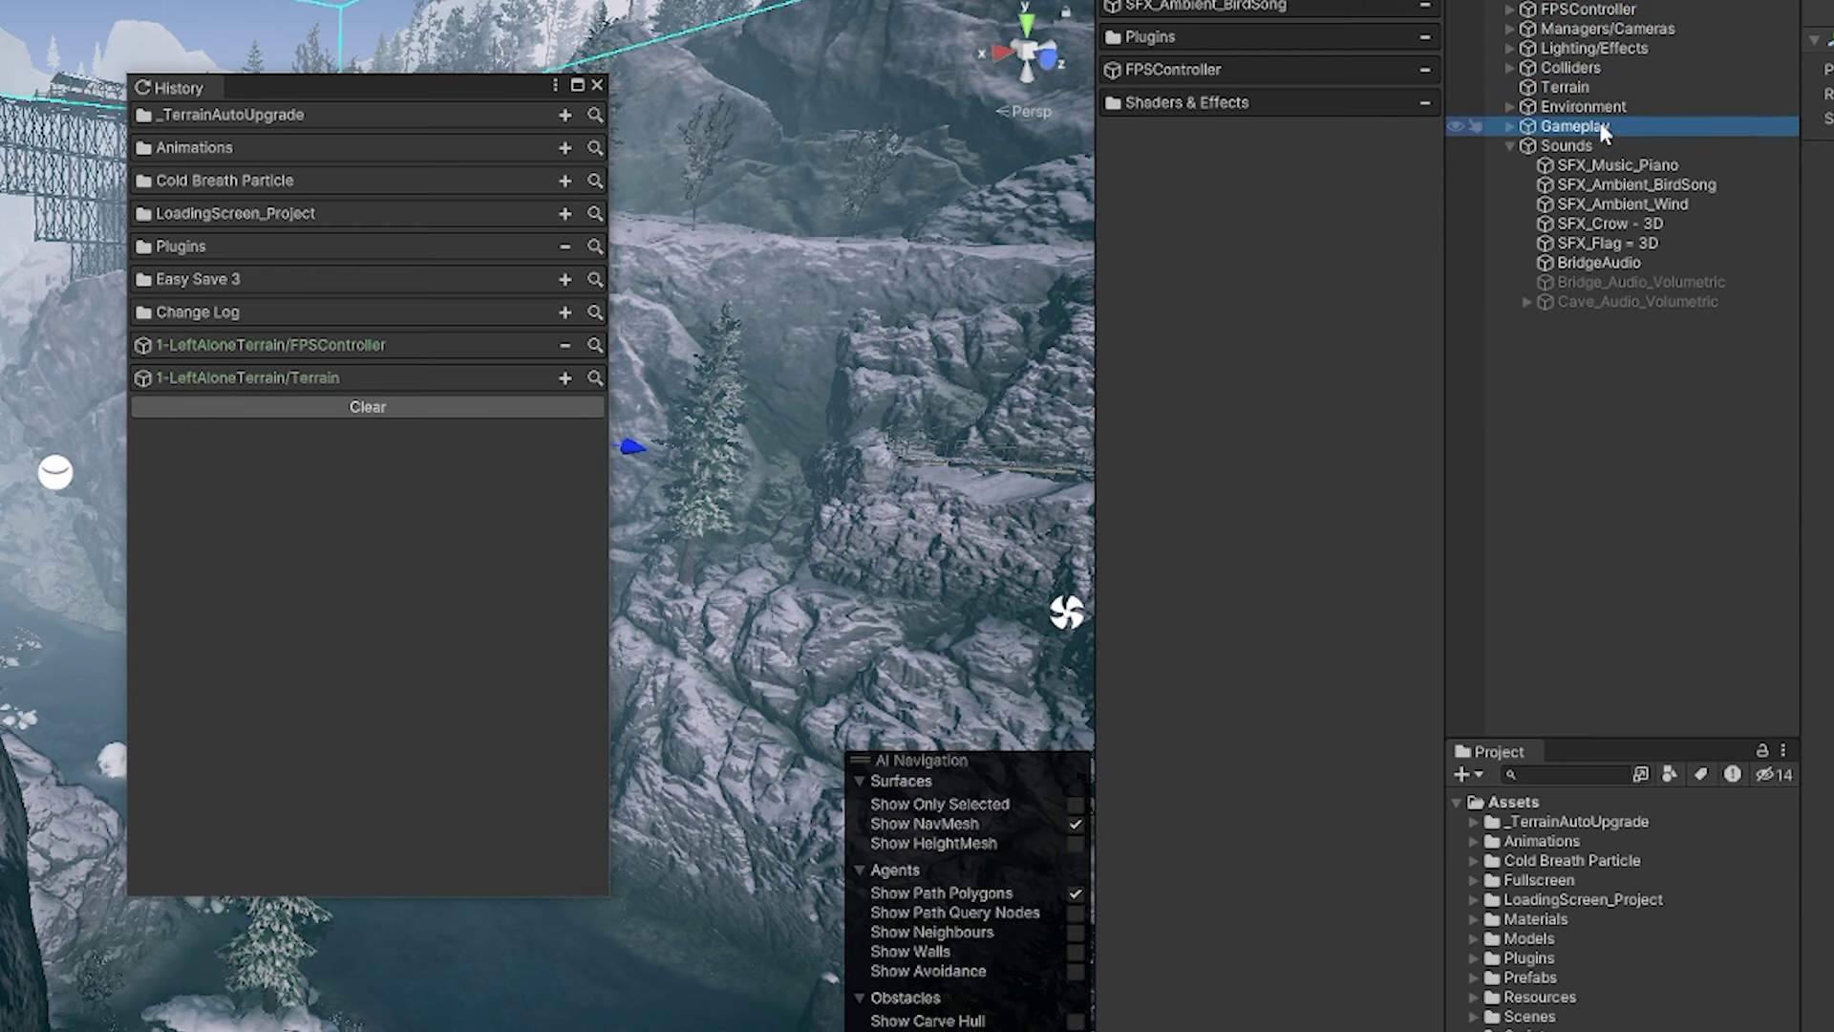
left_click(1510, 126)
left_click(1667, 168)
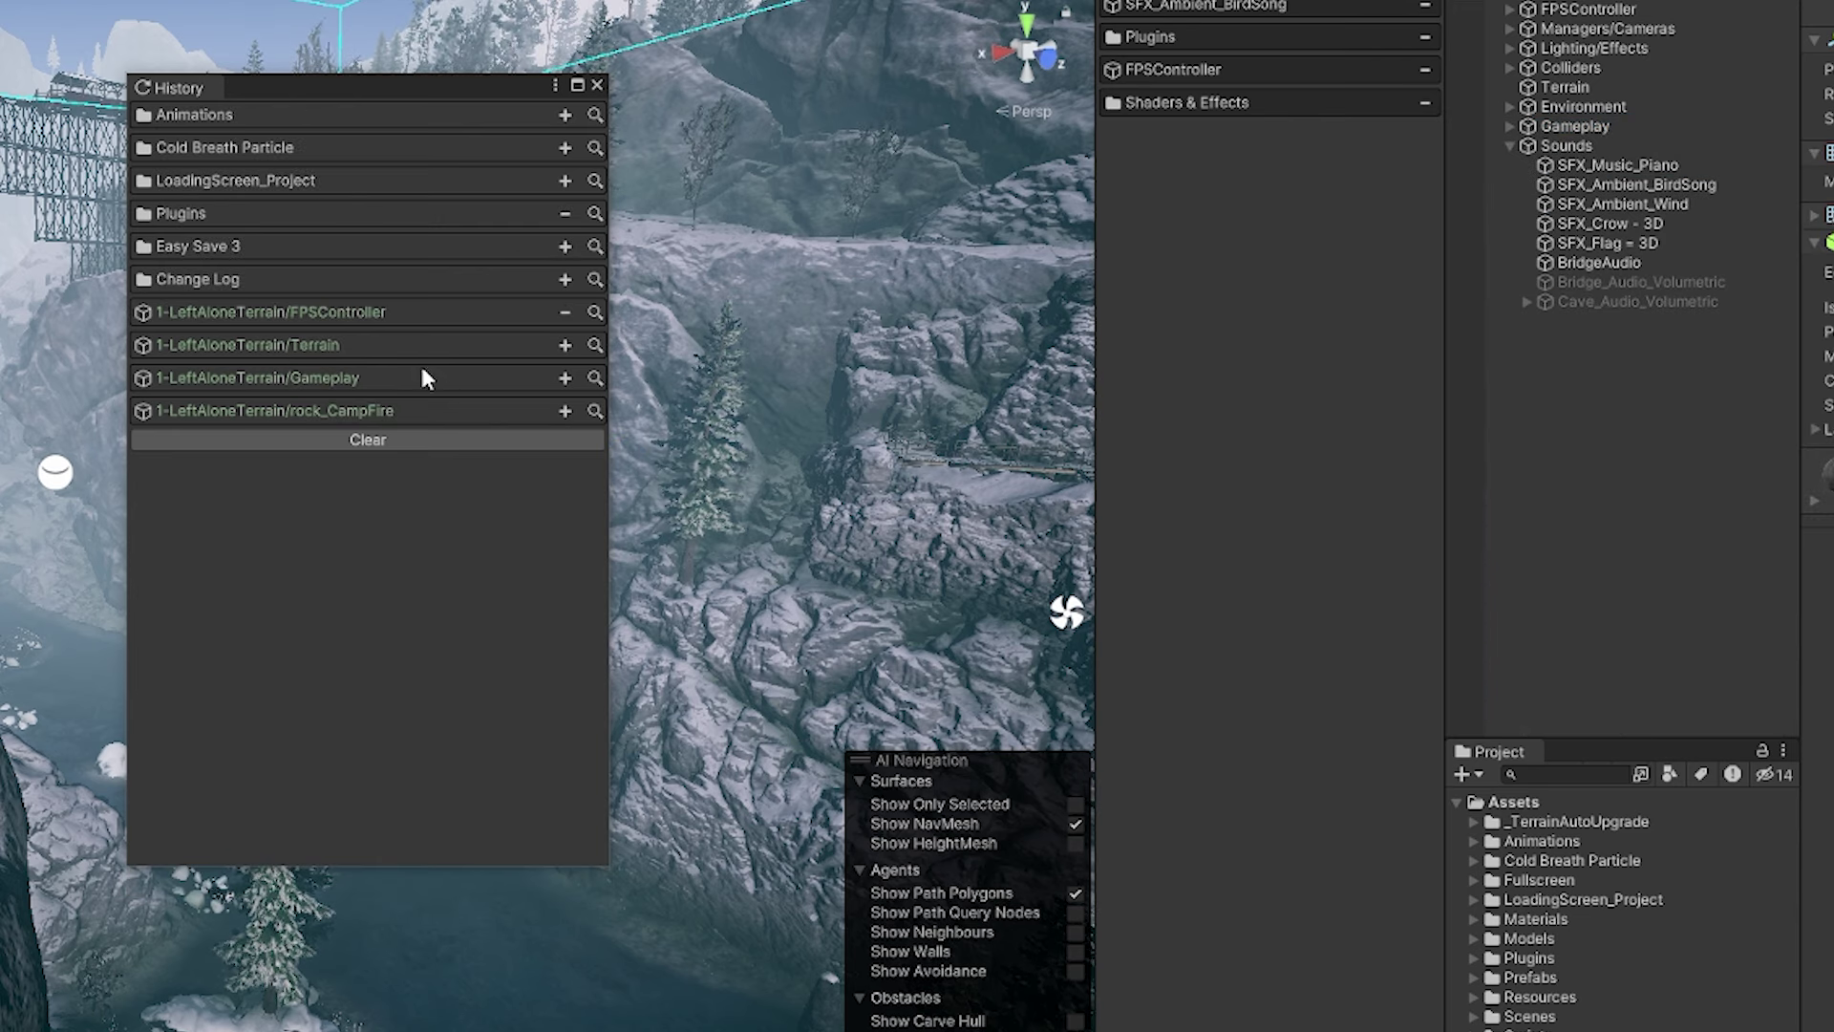
- Reselect the FPSController and Terrain objects through their entries in the history
left_click(318, 312)
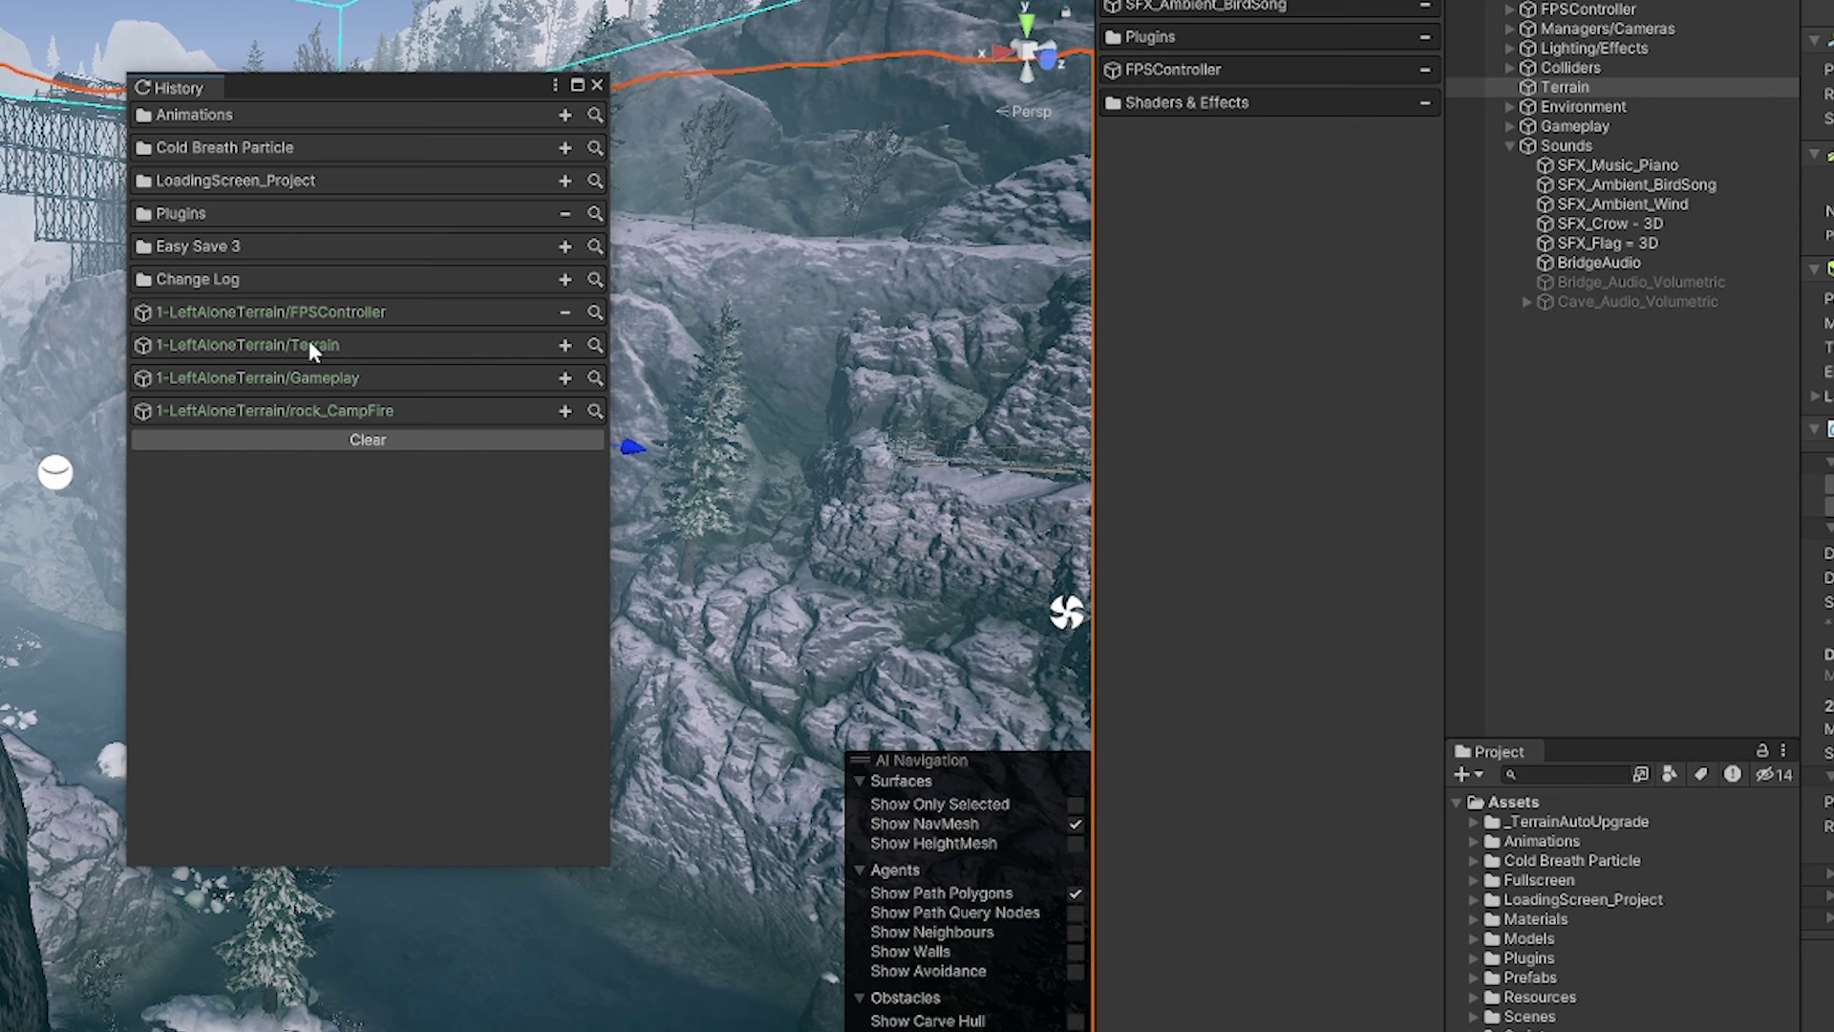
left_click(309, 342)
left_click(328, 312)
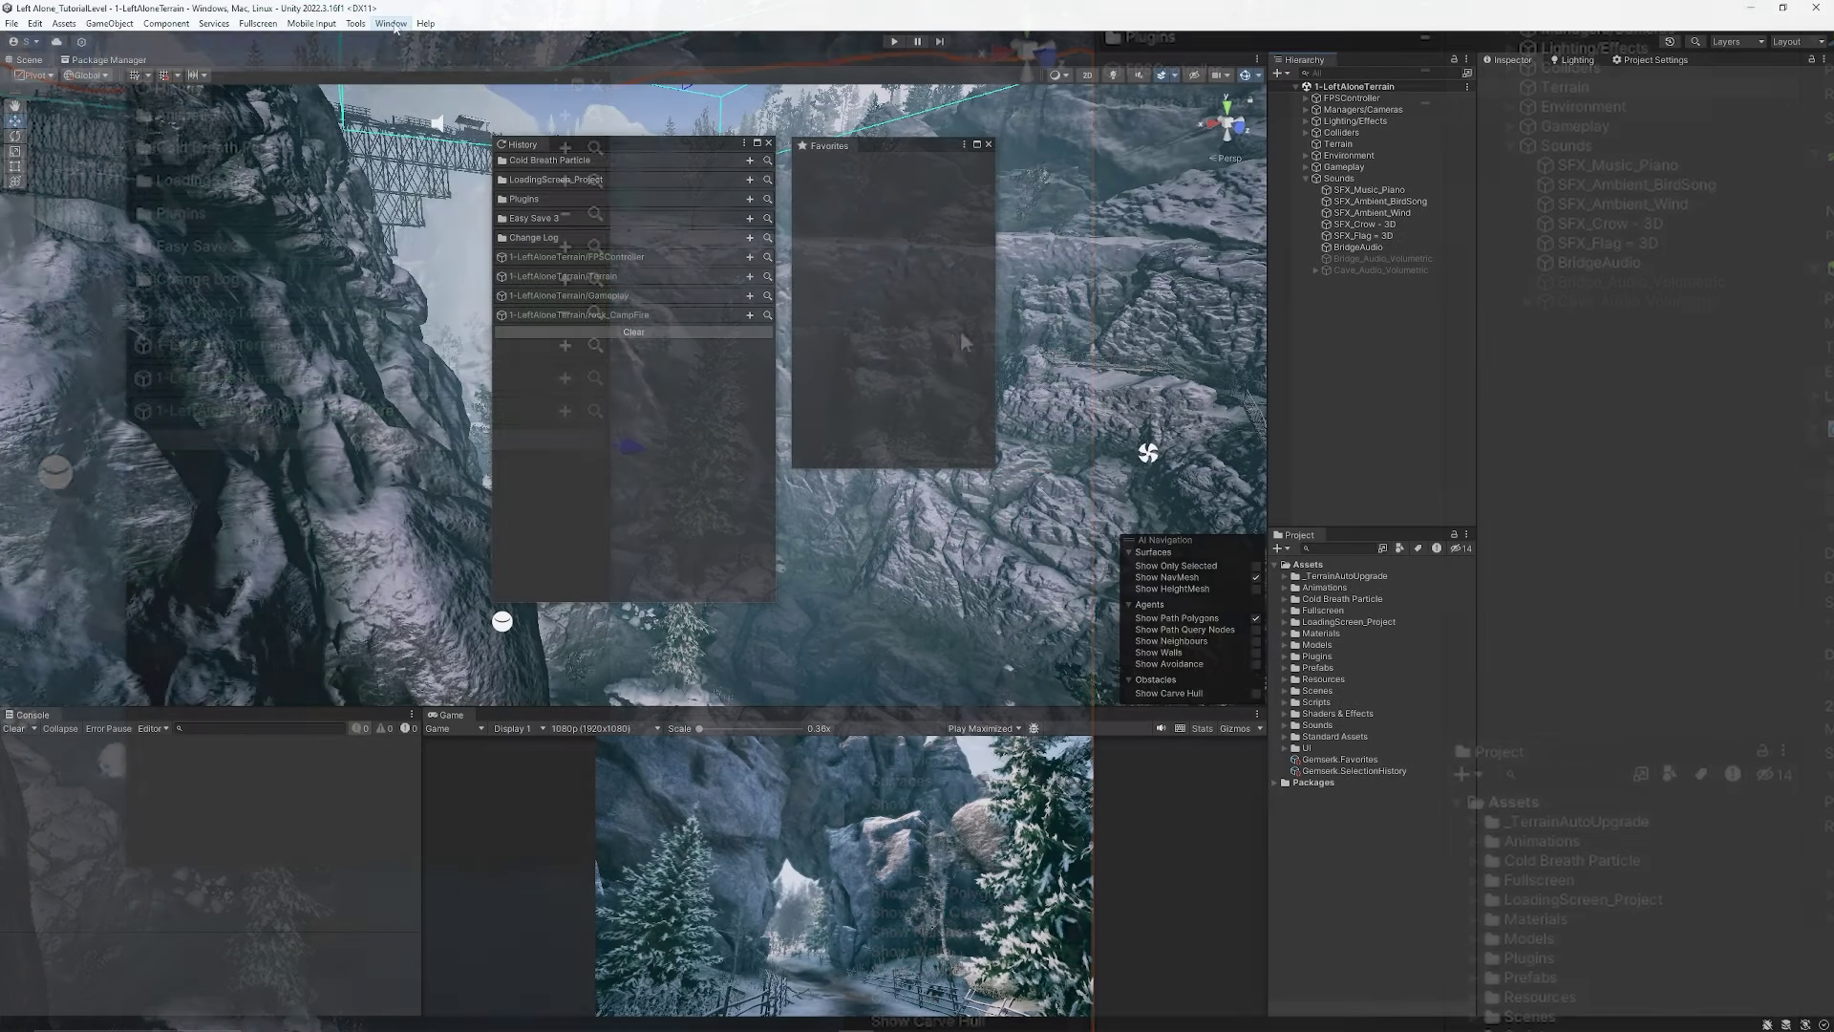
- Open Gemserk's Favorites window alongside the floating History window
left_click(390, 23)
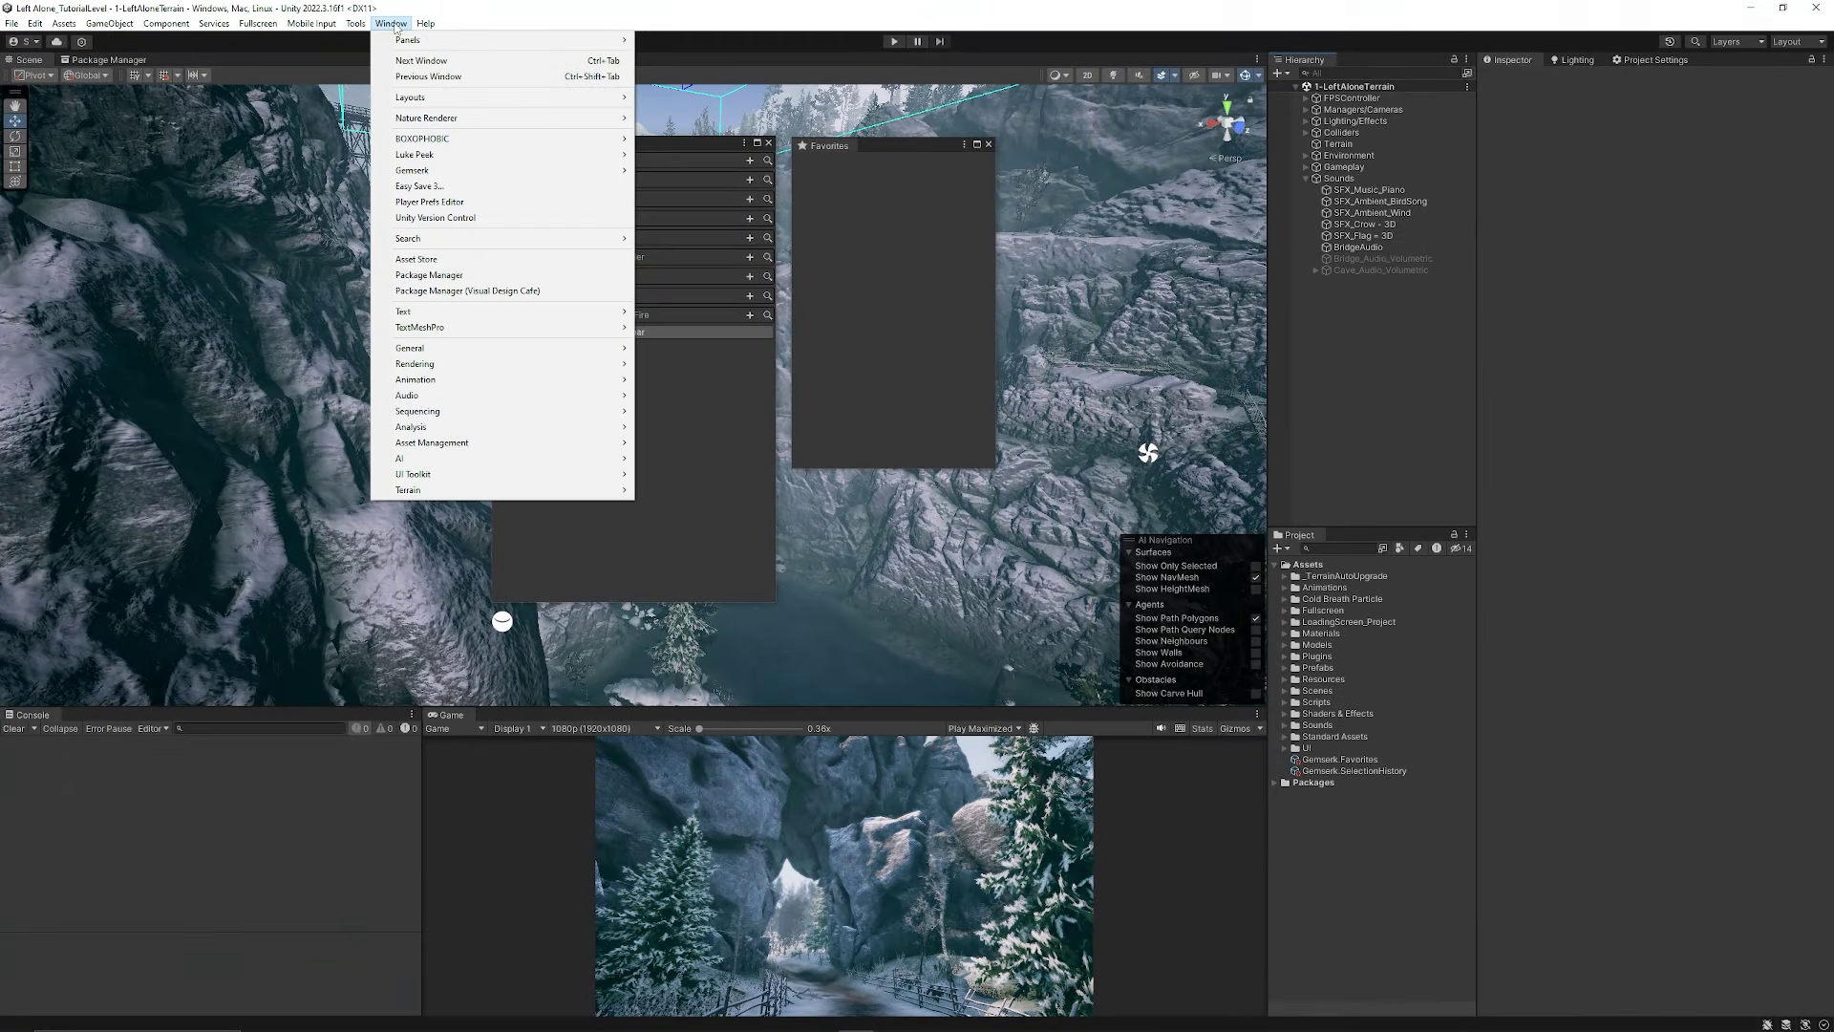
mouse_move(434, 170)
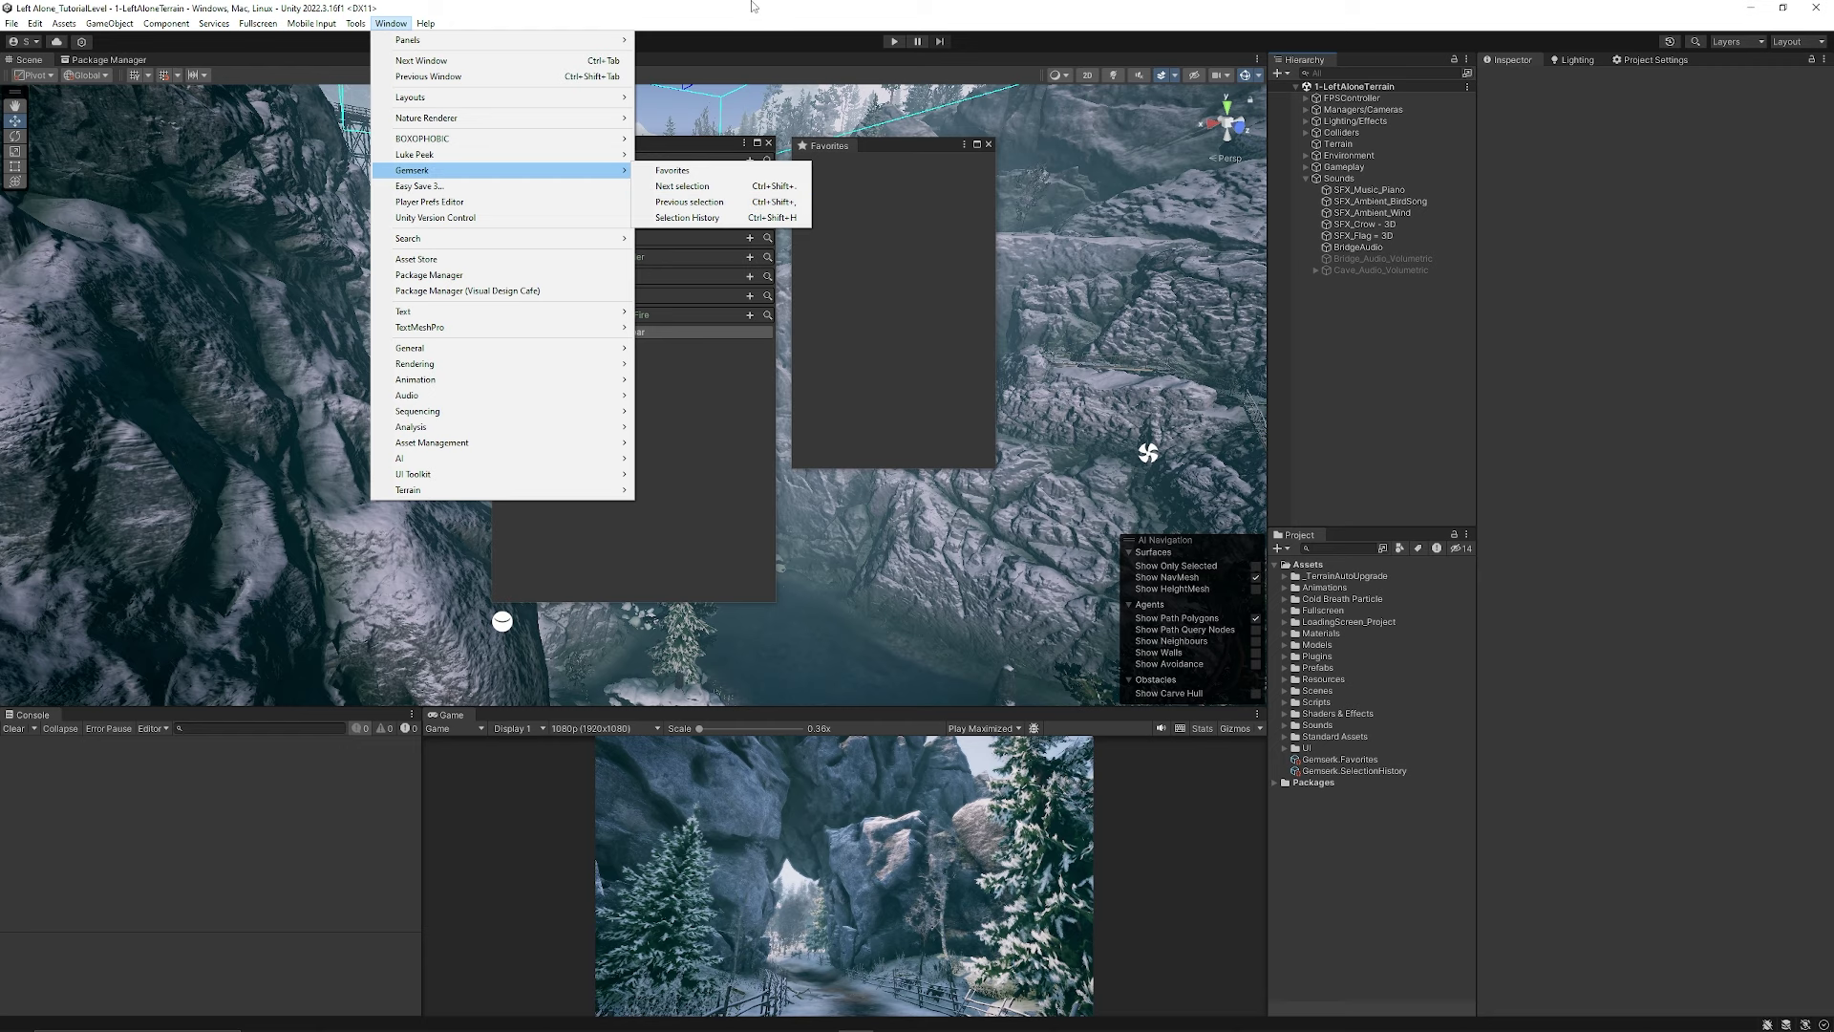
left_click(673, 170)
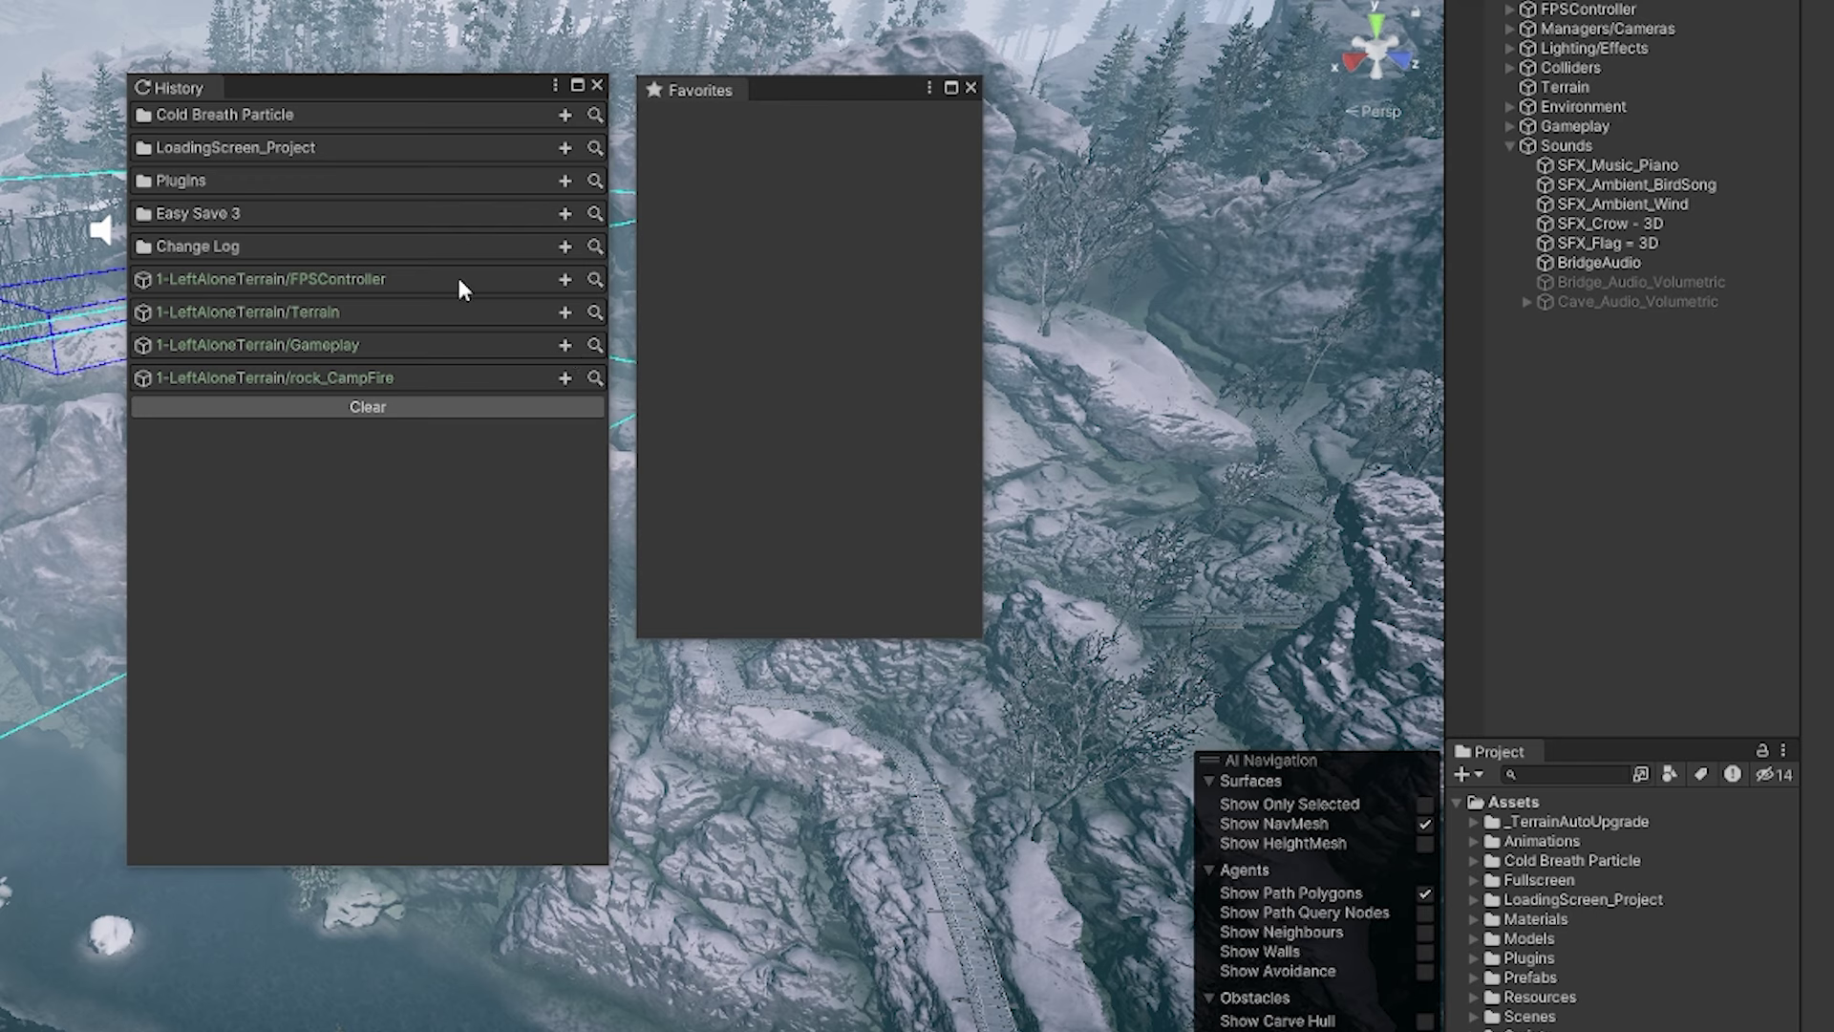
- Add FPSController from the history to the favorites and dock the Favorites window beside the Scene view
left_click(565, 279)
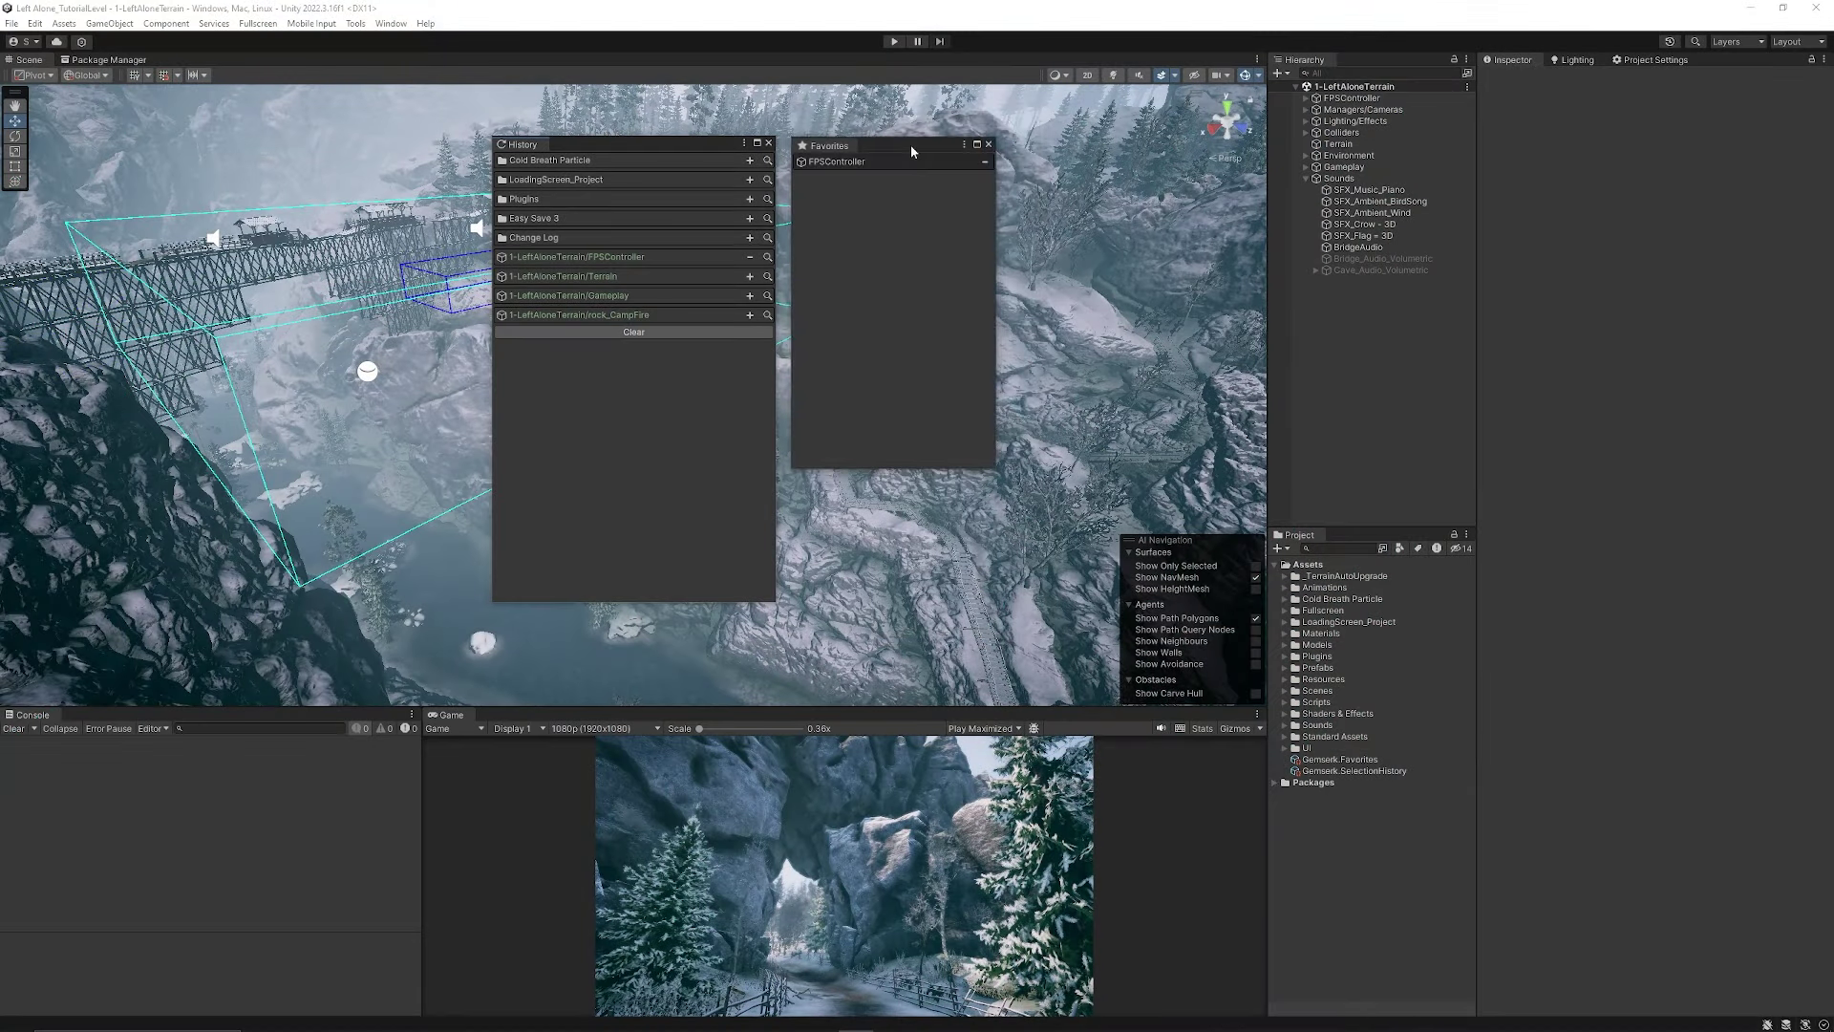
left_click_drag(839, 89, 1159, 181)
left_click_drag(1027, 203, 1191, 245)
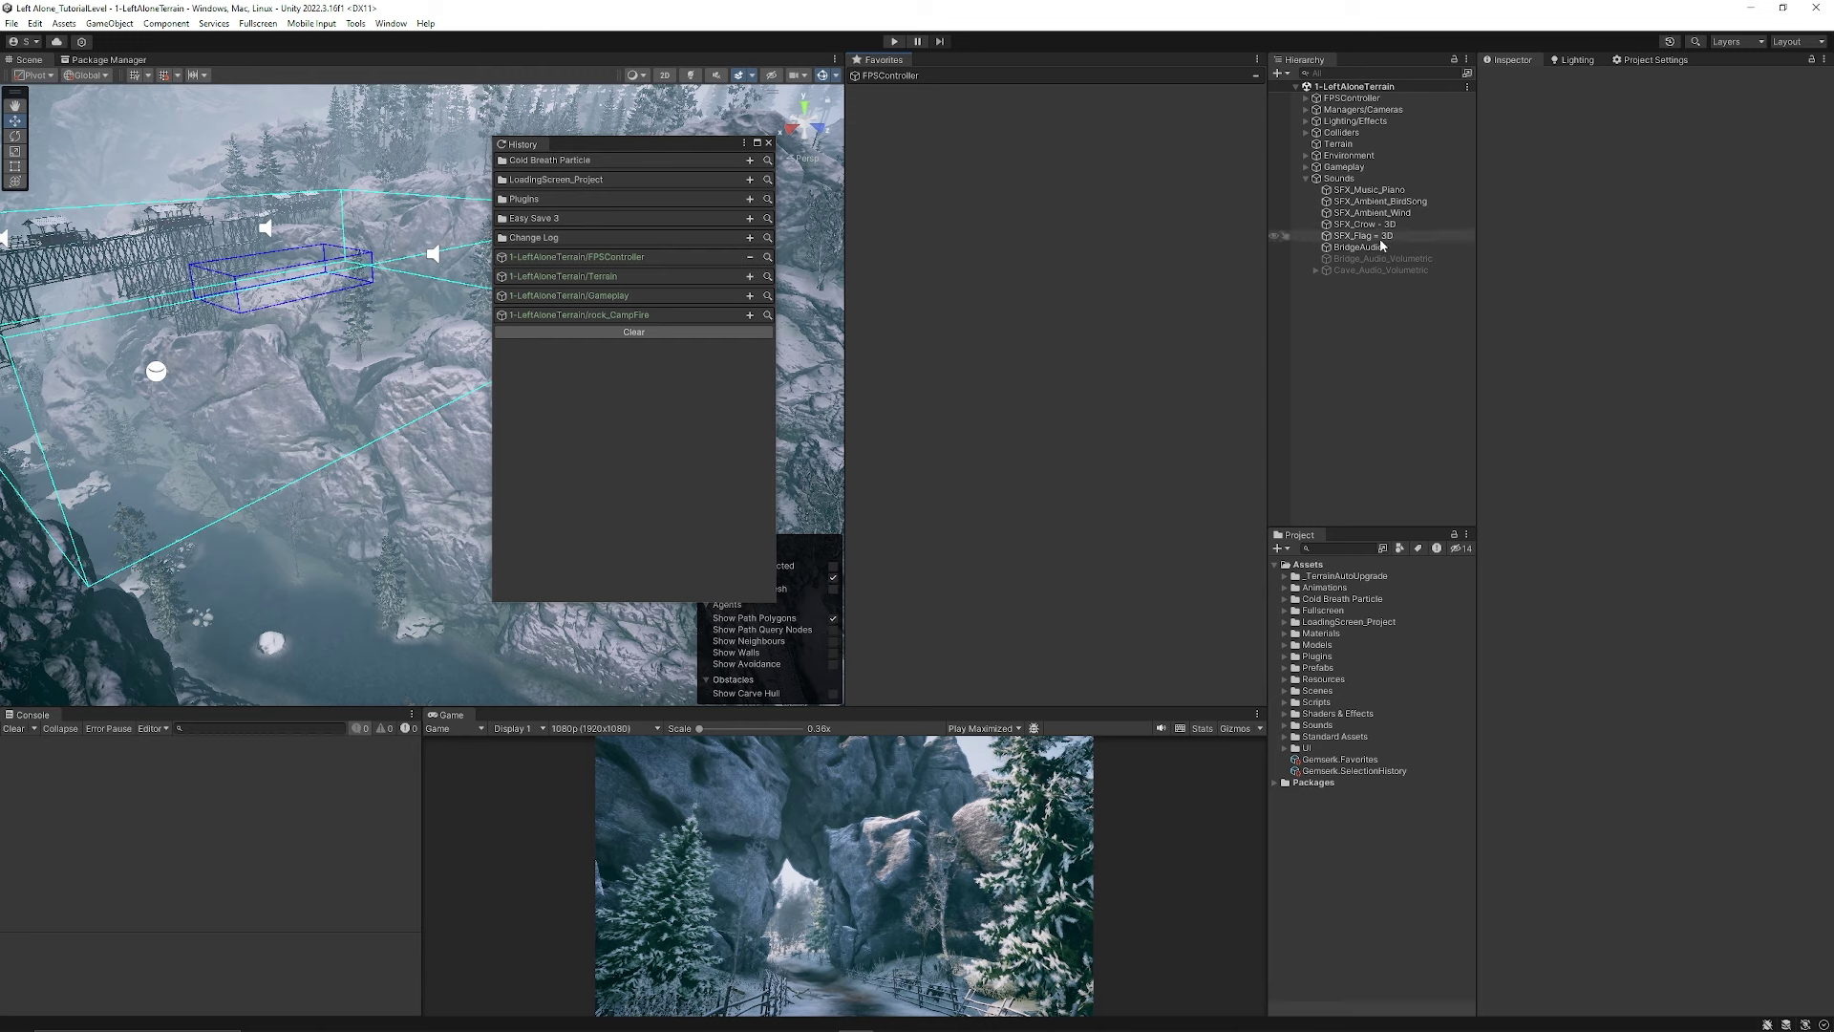
- Select FPSController through its favorite and add the Doors folder inside Animations to the favorites
left_click(903, 80)
scroll(1658, 506, "down", 2)
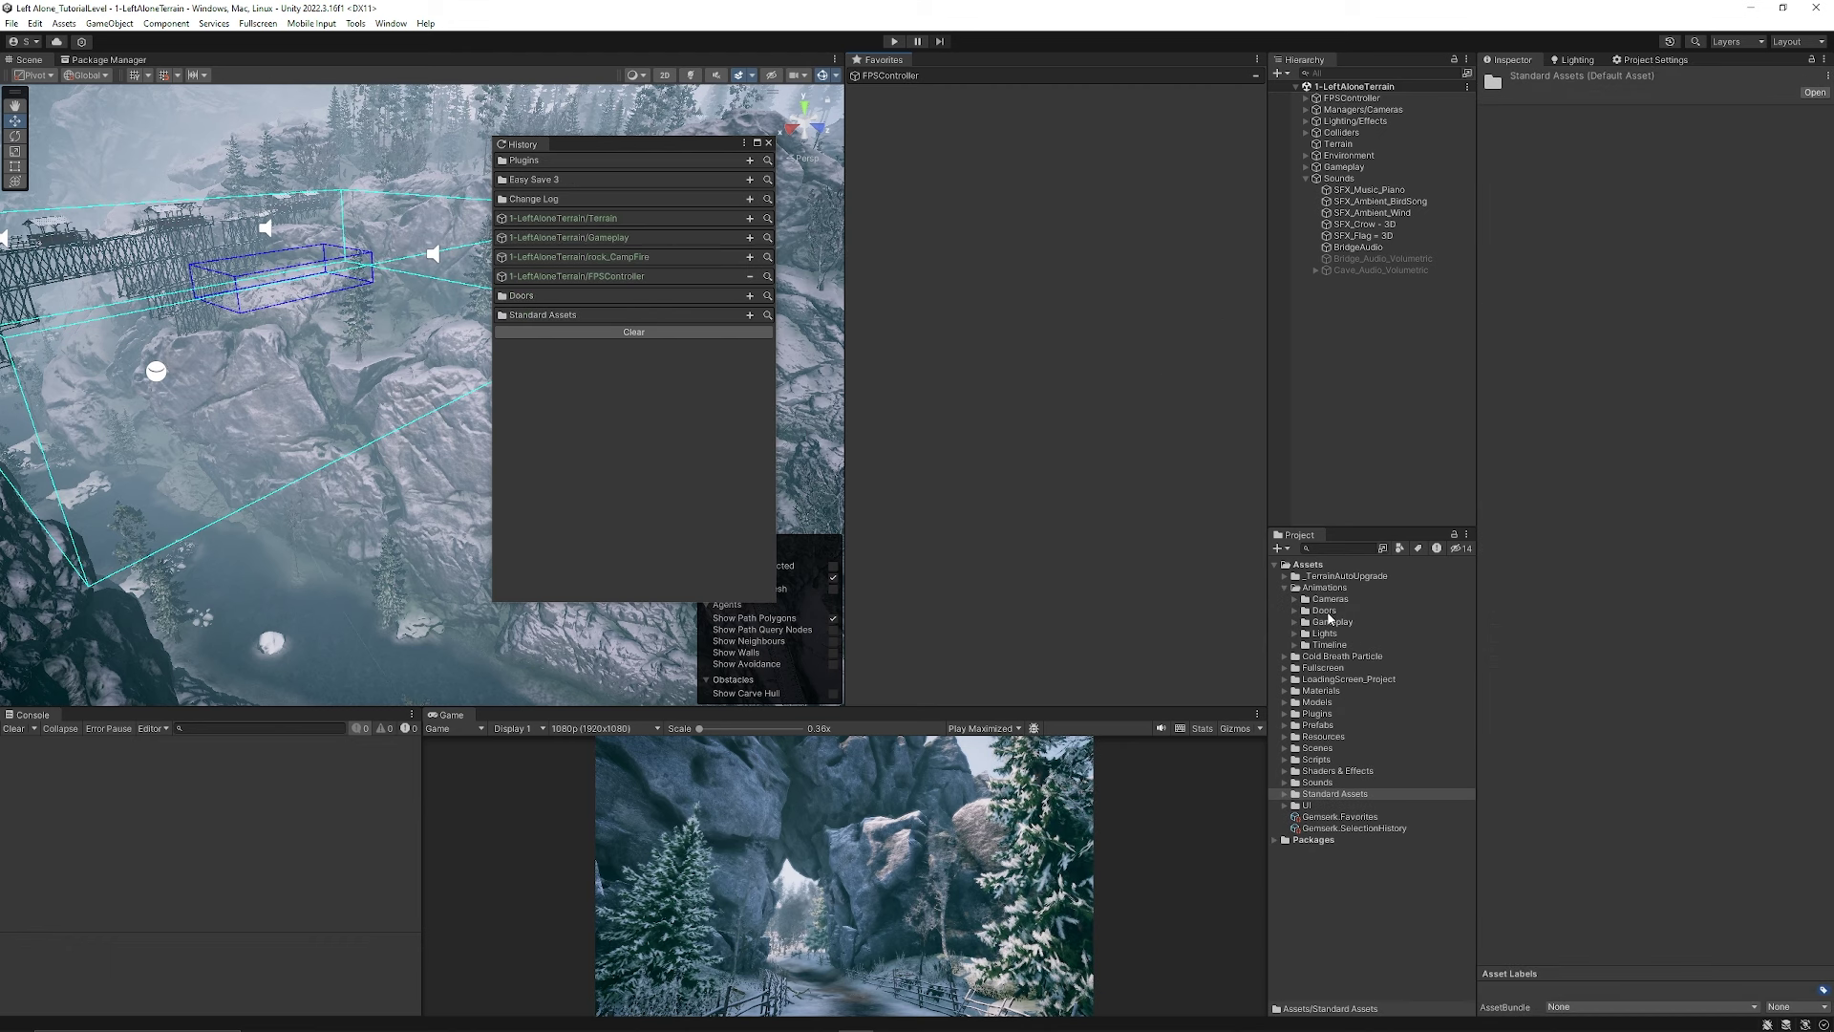
left_click_drag(1325, 611, 959, 231)
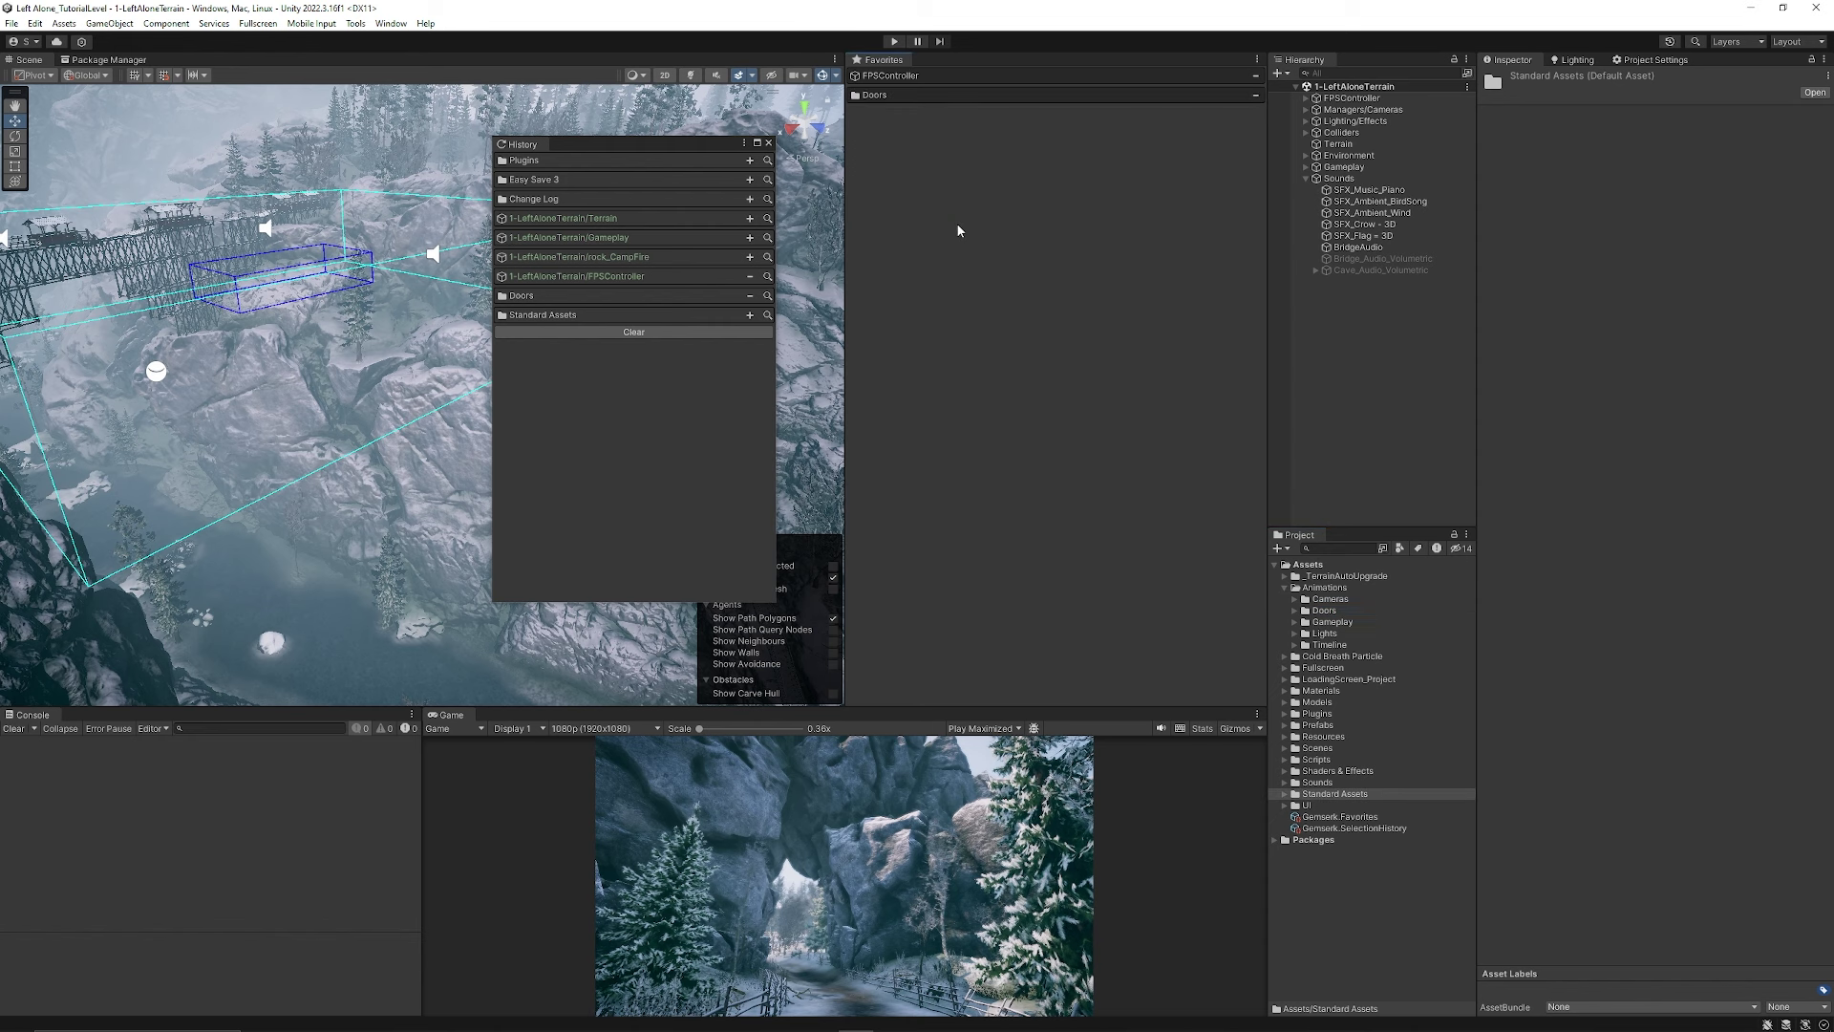
- Select the Doors folder through its favorite, look at its contents, and collapse Doors and Animations again
left_click(875, 95)
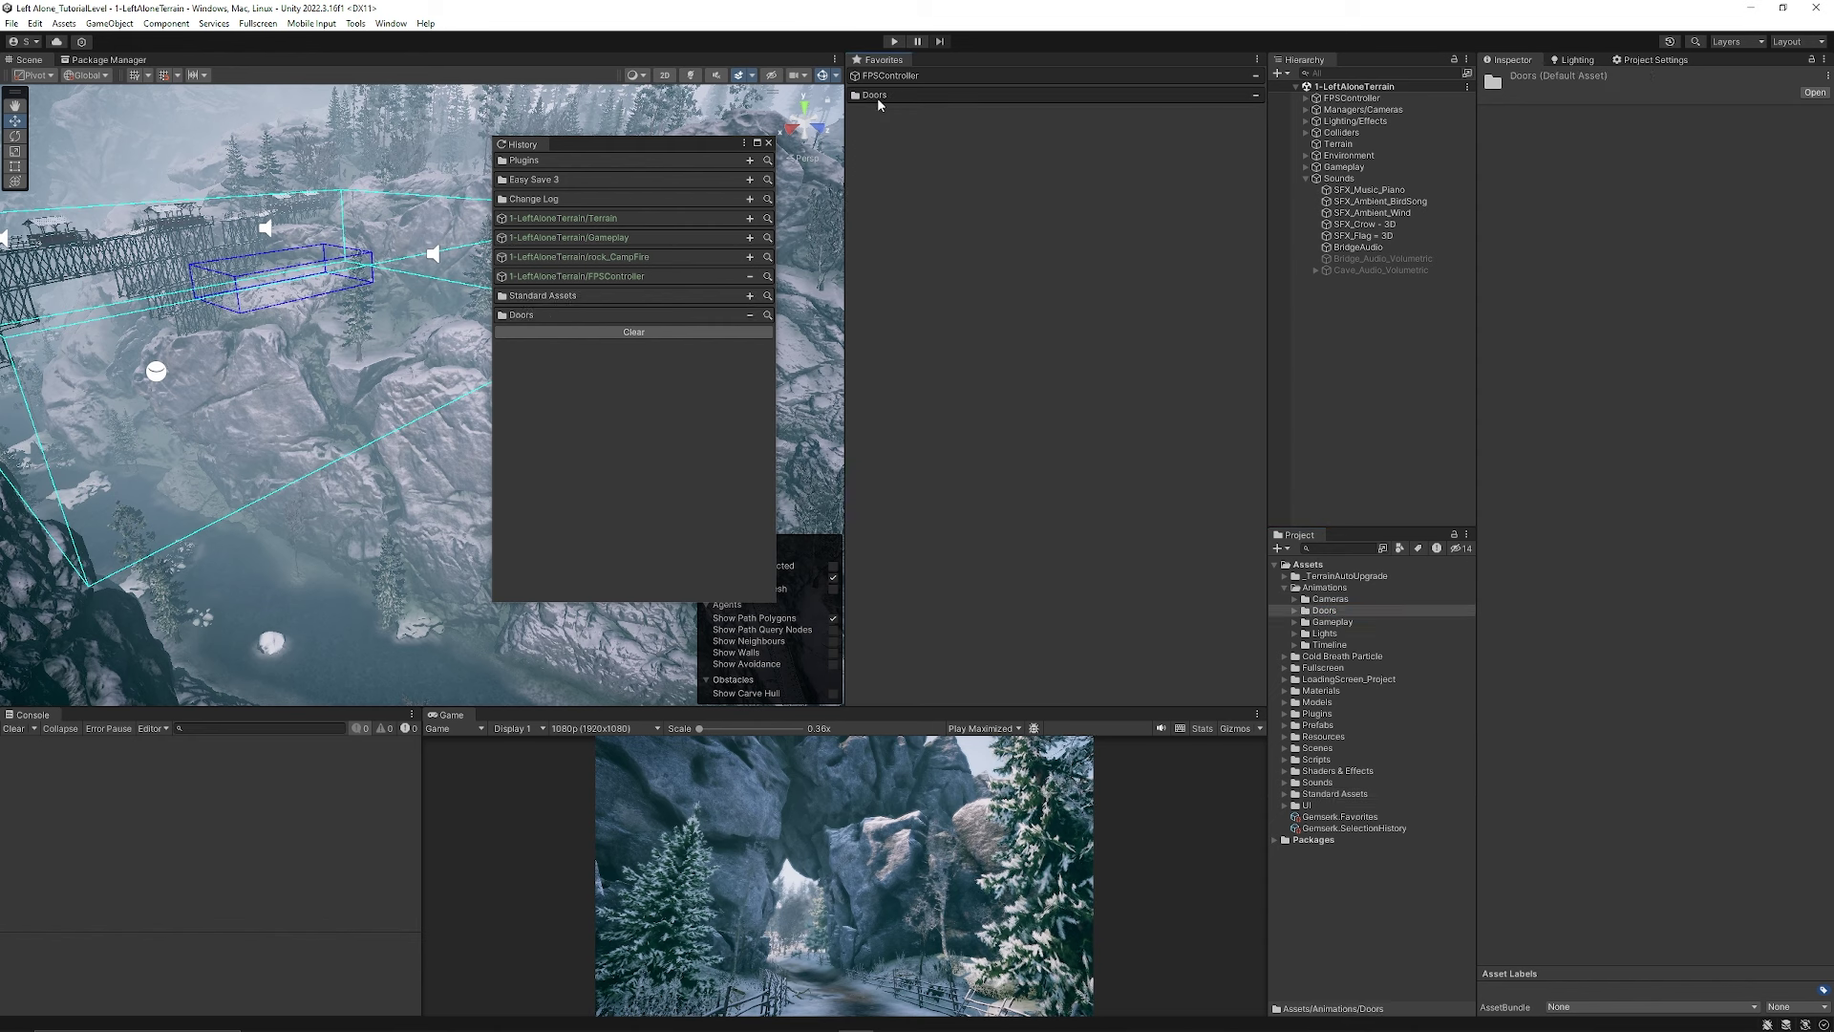
left_click(1294, 611)
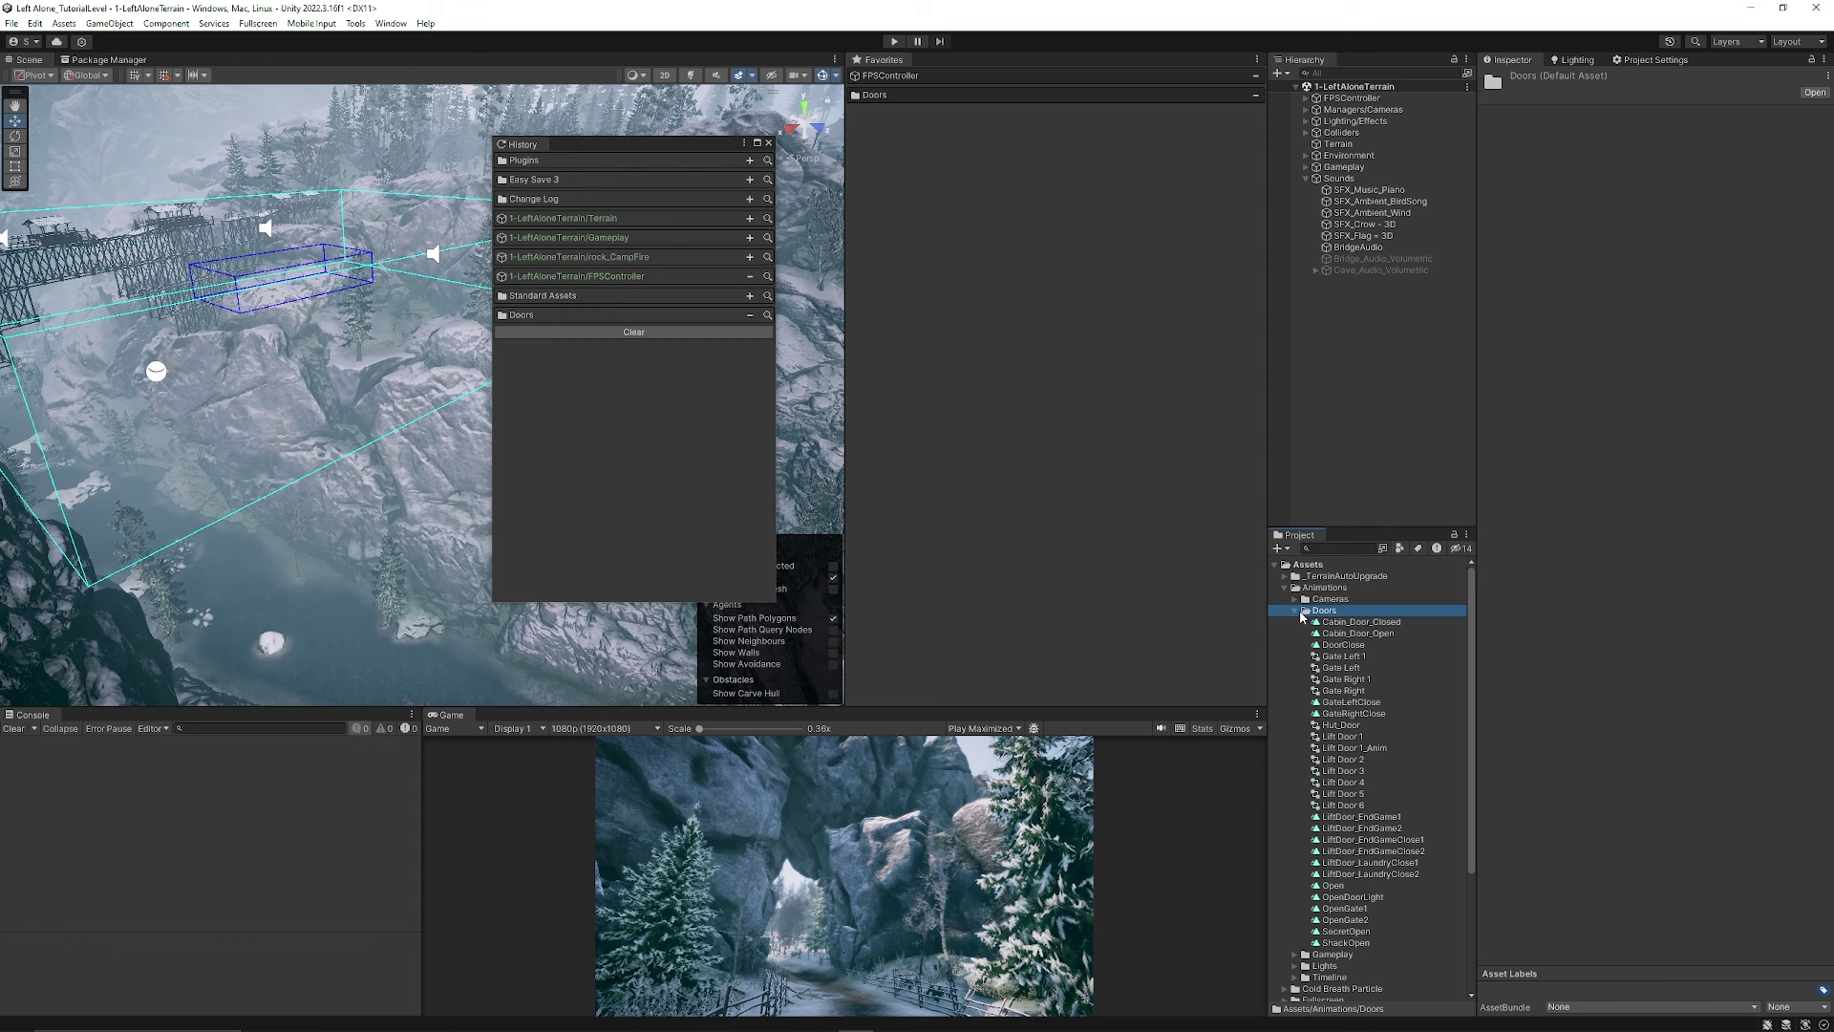
left_click(1295, 611)
left_click(1285, 588)
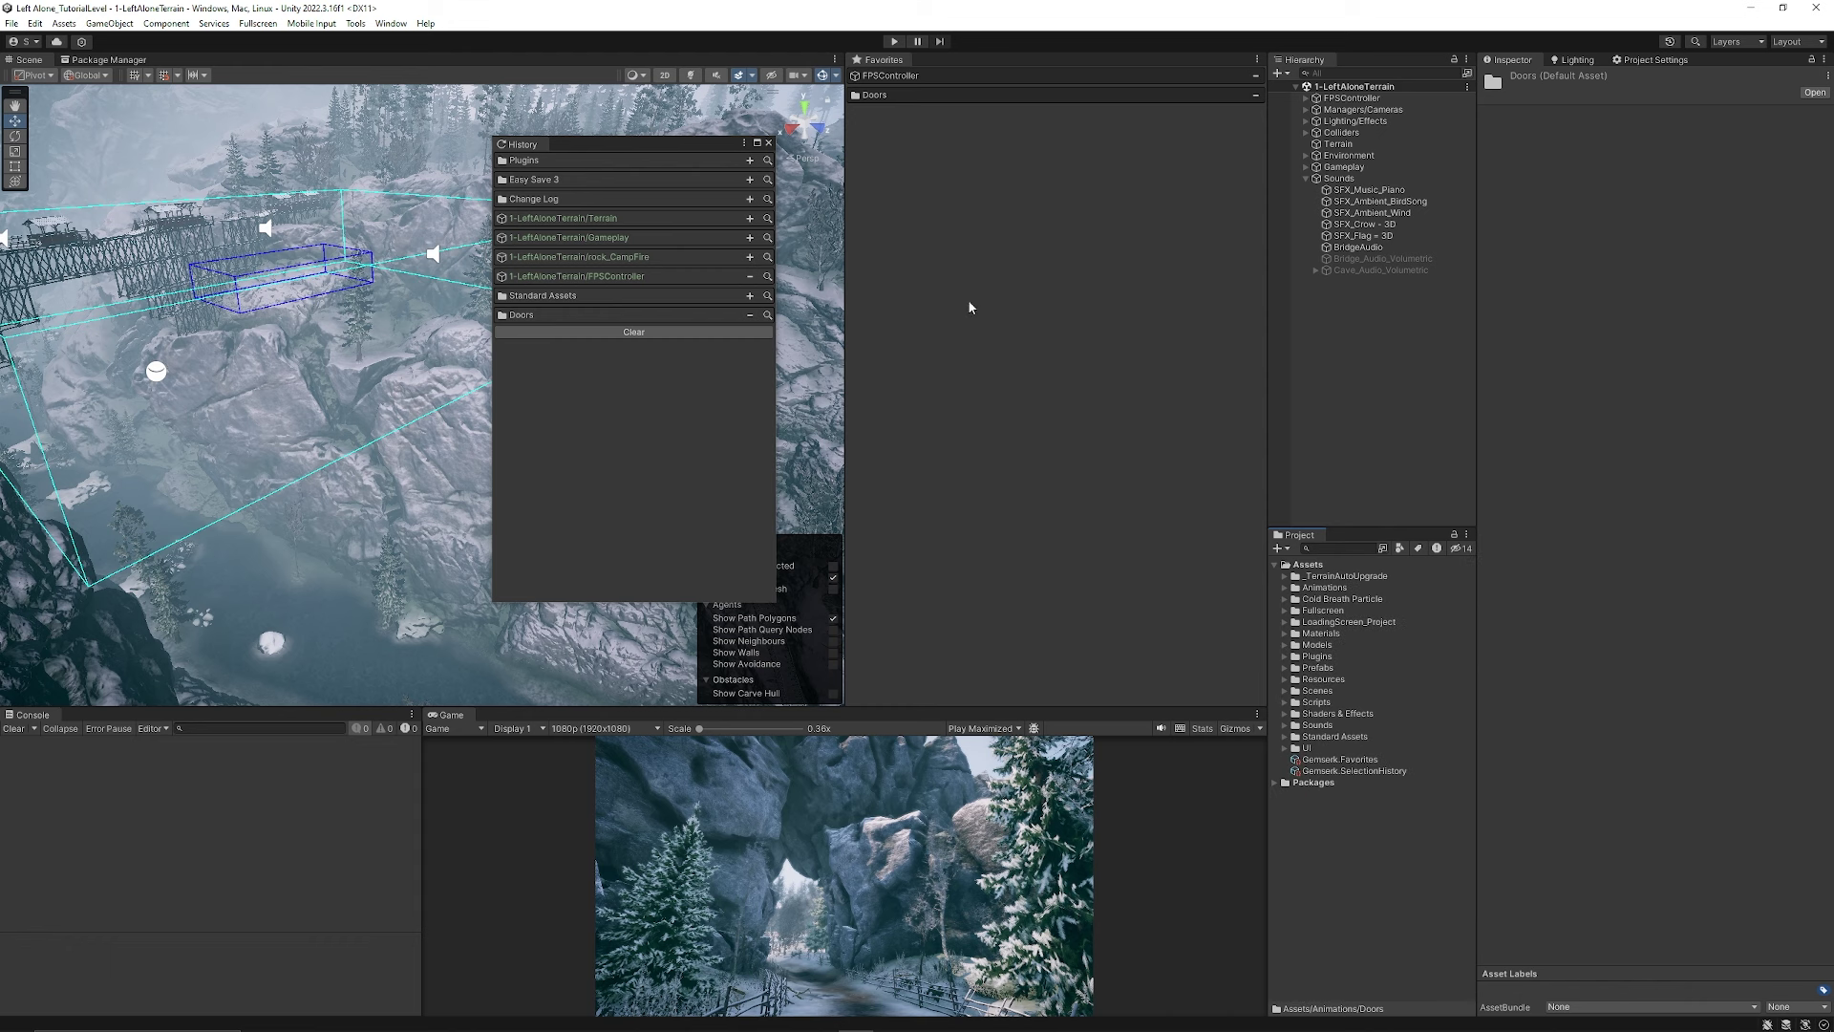
- Dock the History window below Favorites and record SFX_Crow - 3D, SFX_Ambient_BirdSong, SFX_Flag = 3D, SFX_Ambient_Wind and Sounds in it
left_click_drag(523, 145, 1193, 500)
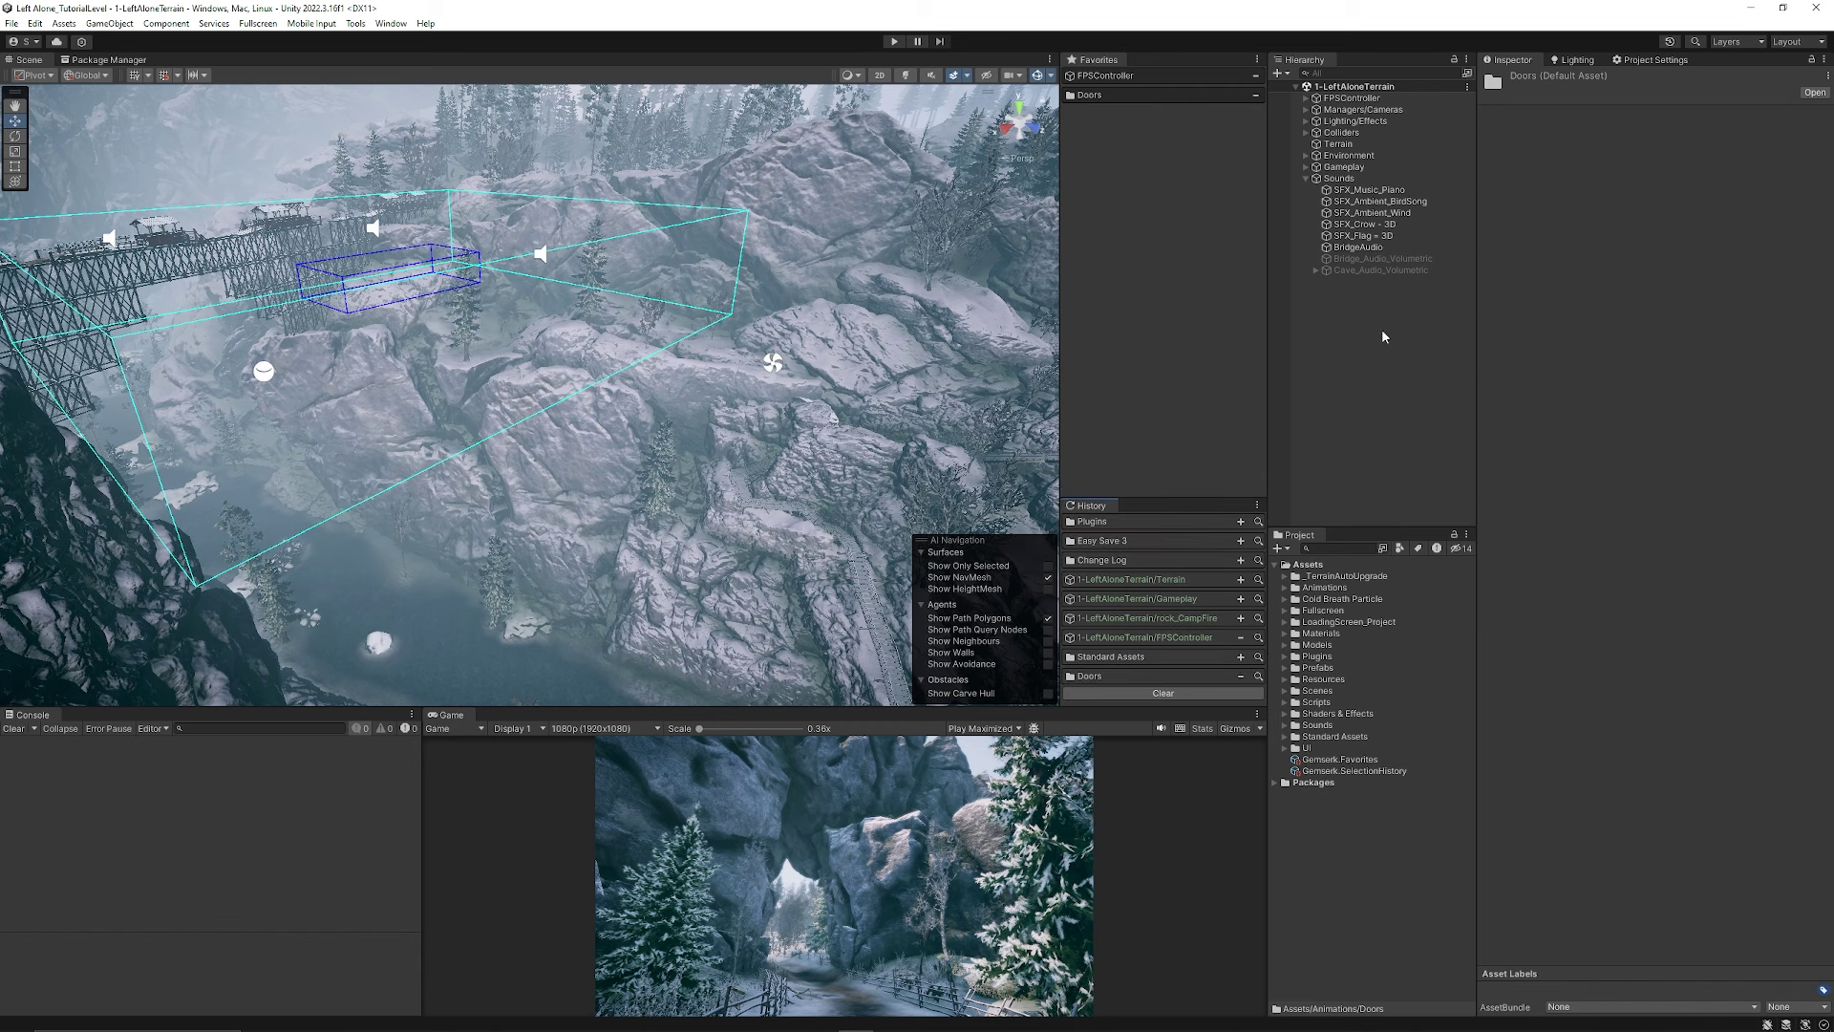
left_click(1364, 224)
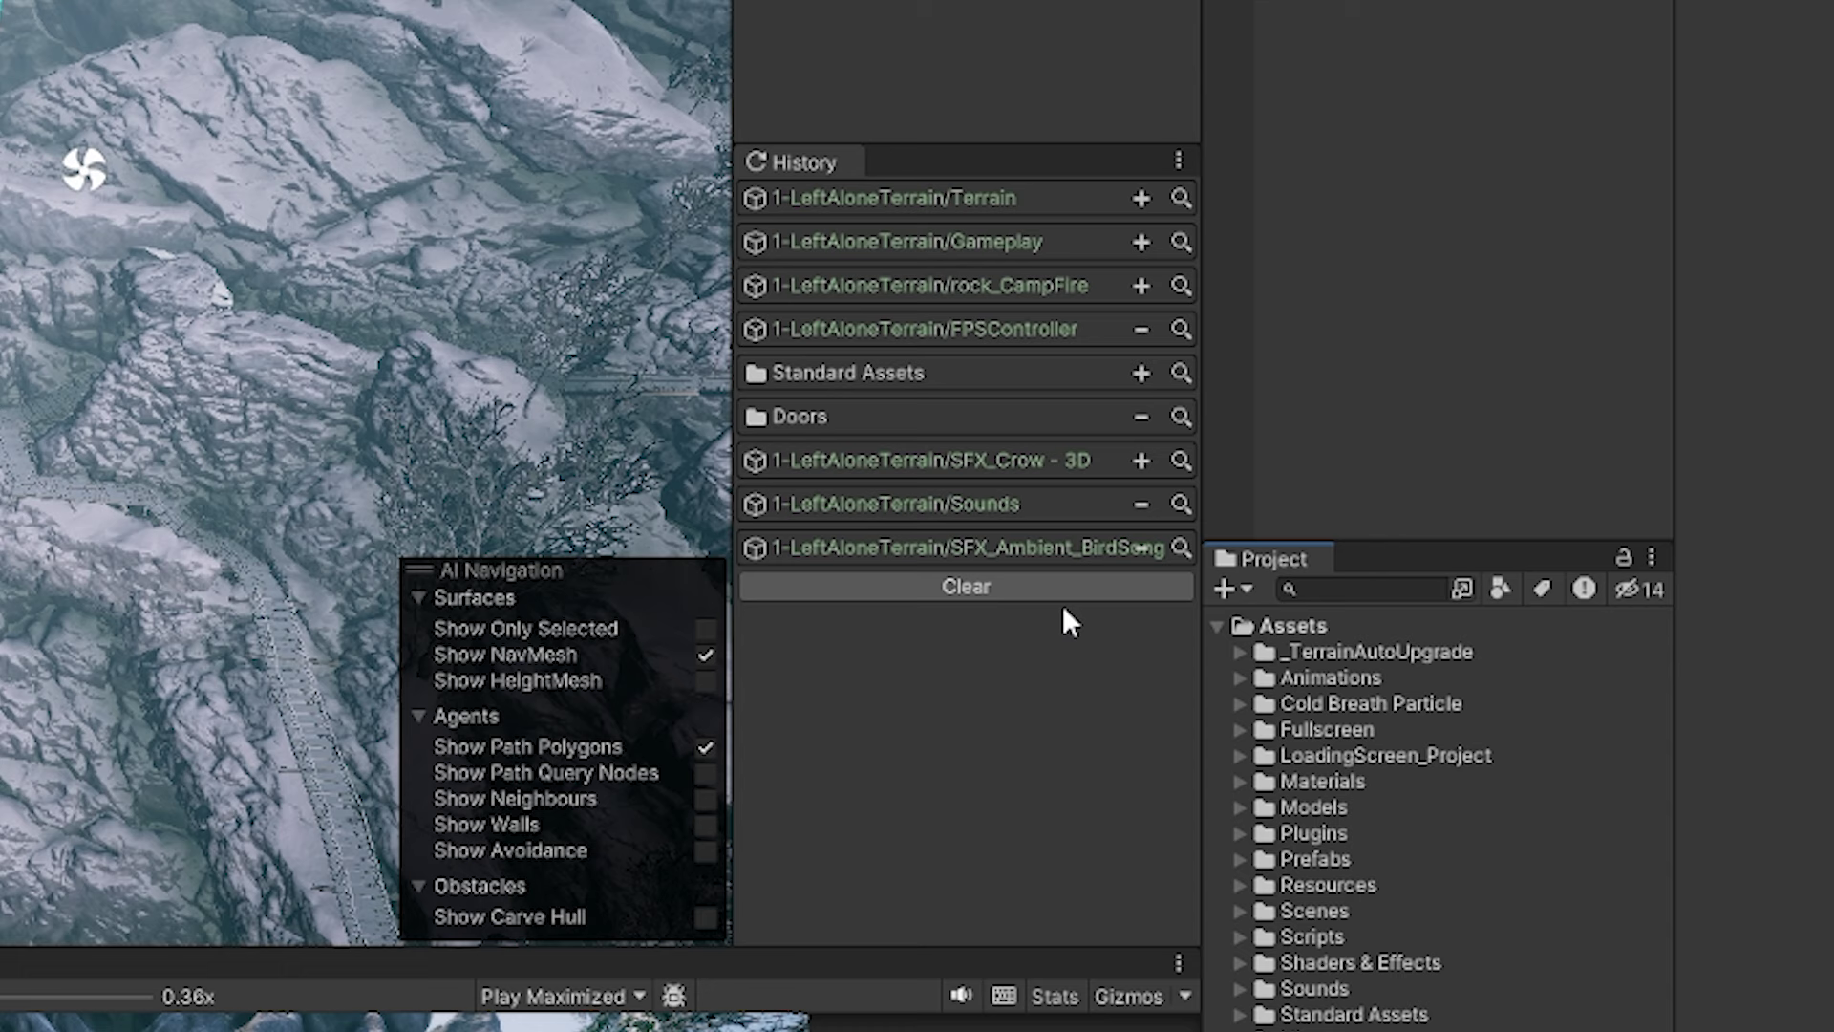
key("Down")
key("Down")
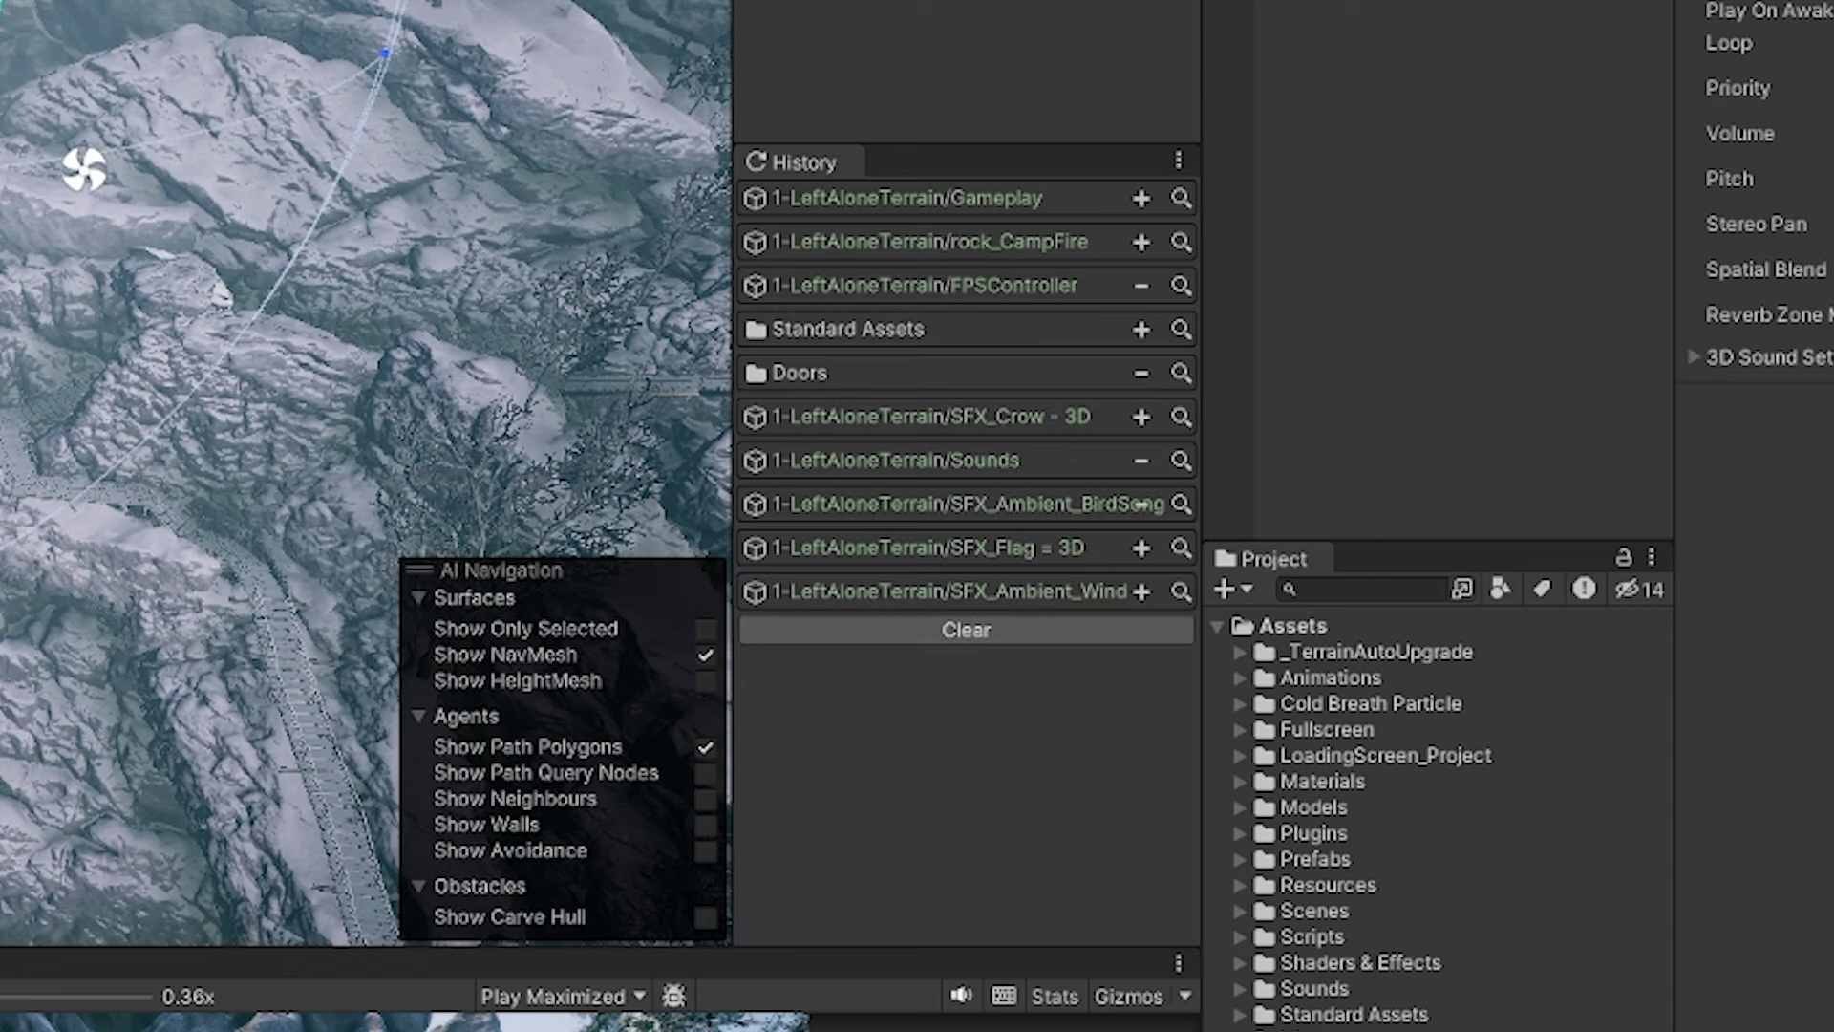
key("Left")
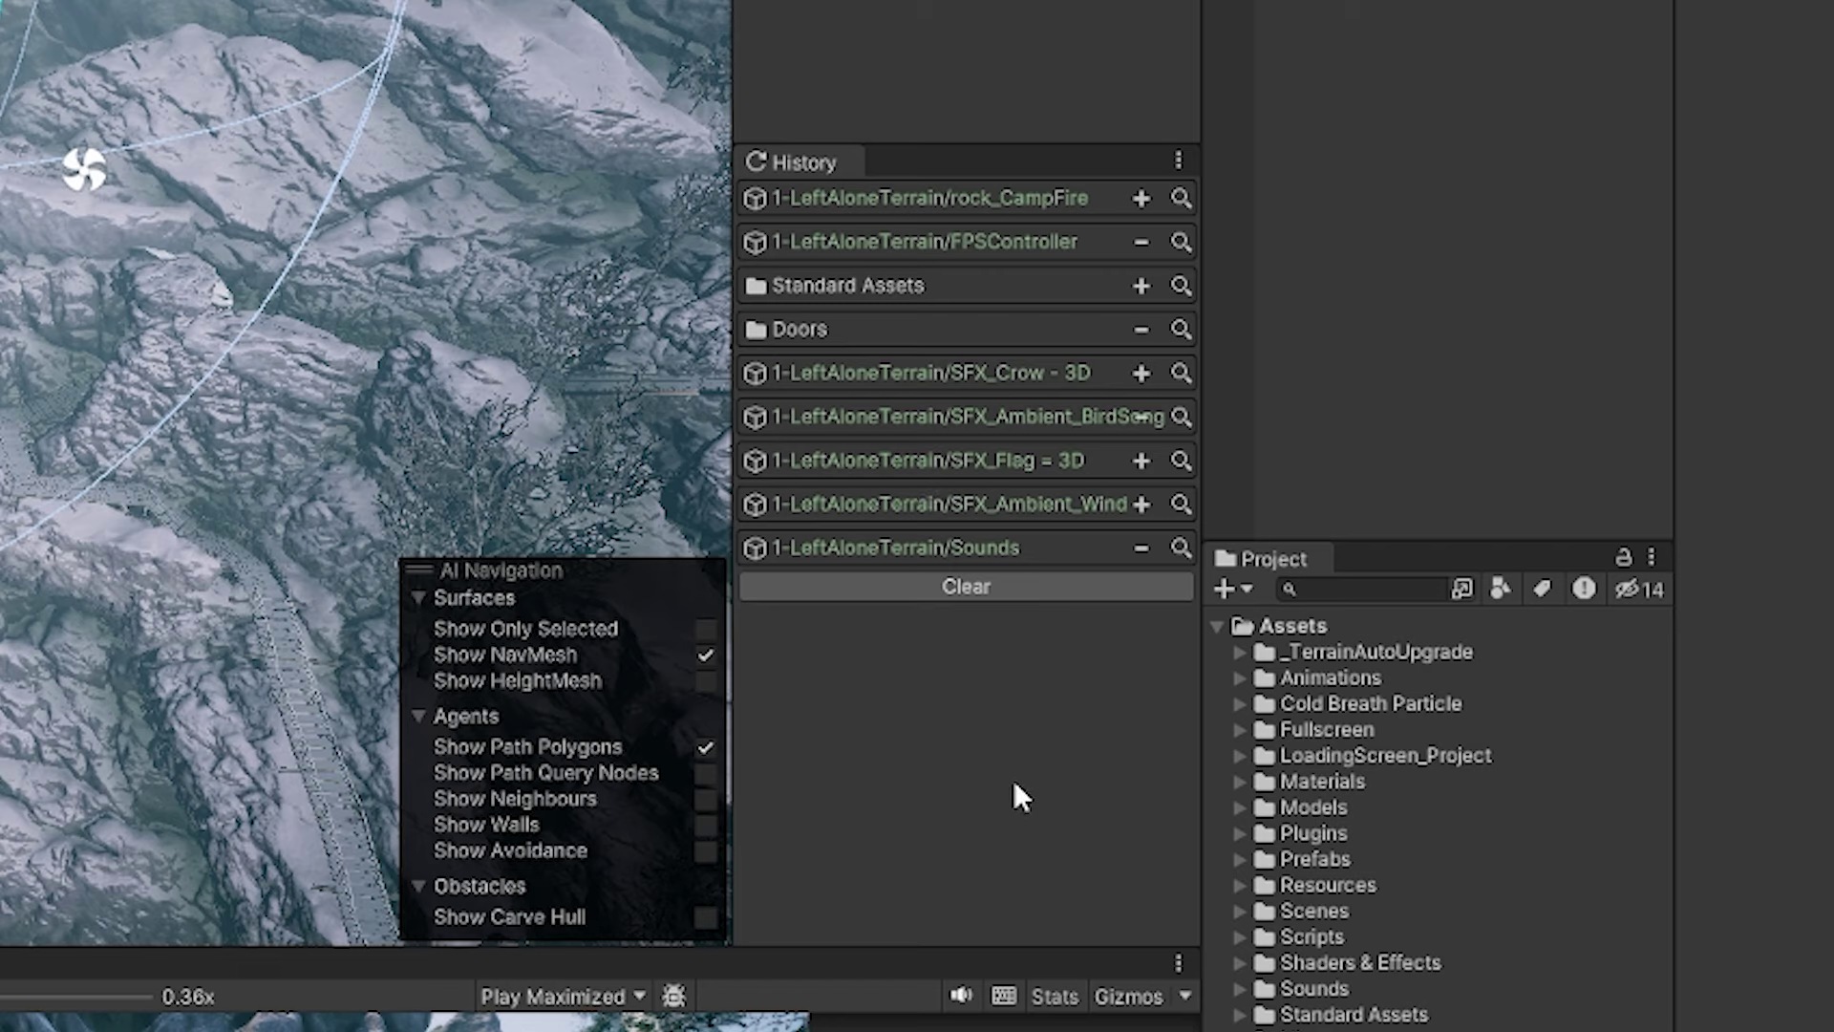
- Set the History Size to 20 and toggle Auto Remove Unloaded in the Selection History preferences
left_click(1179, 161)
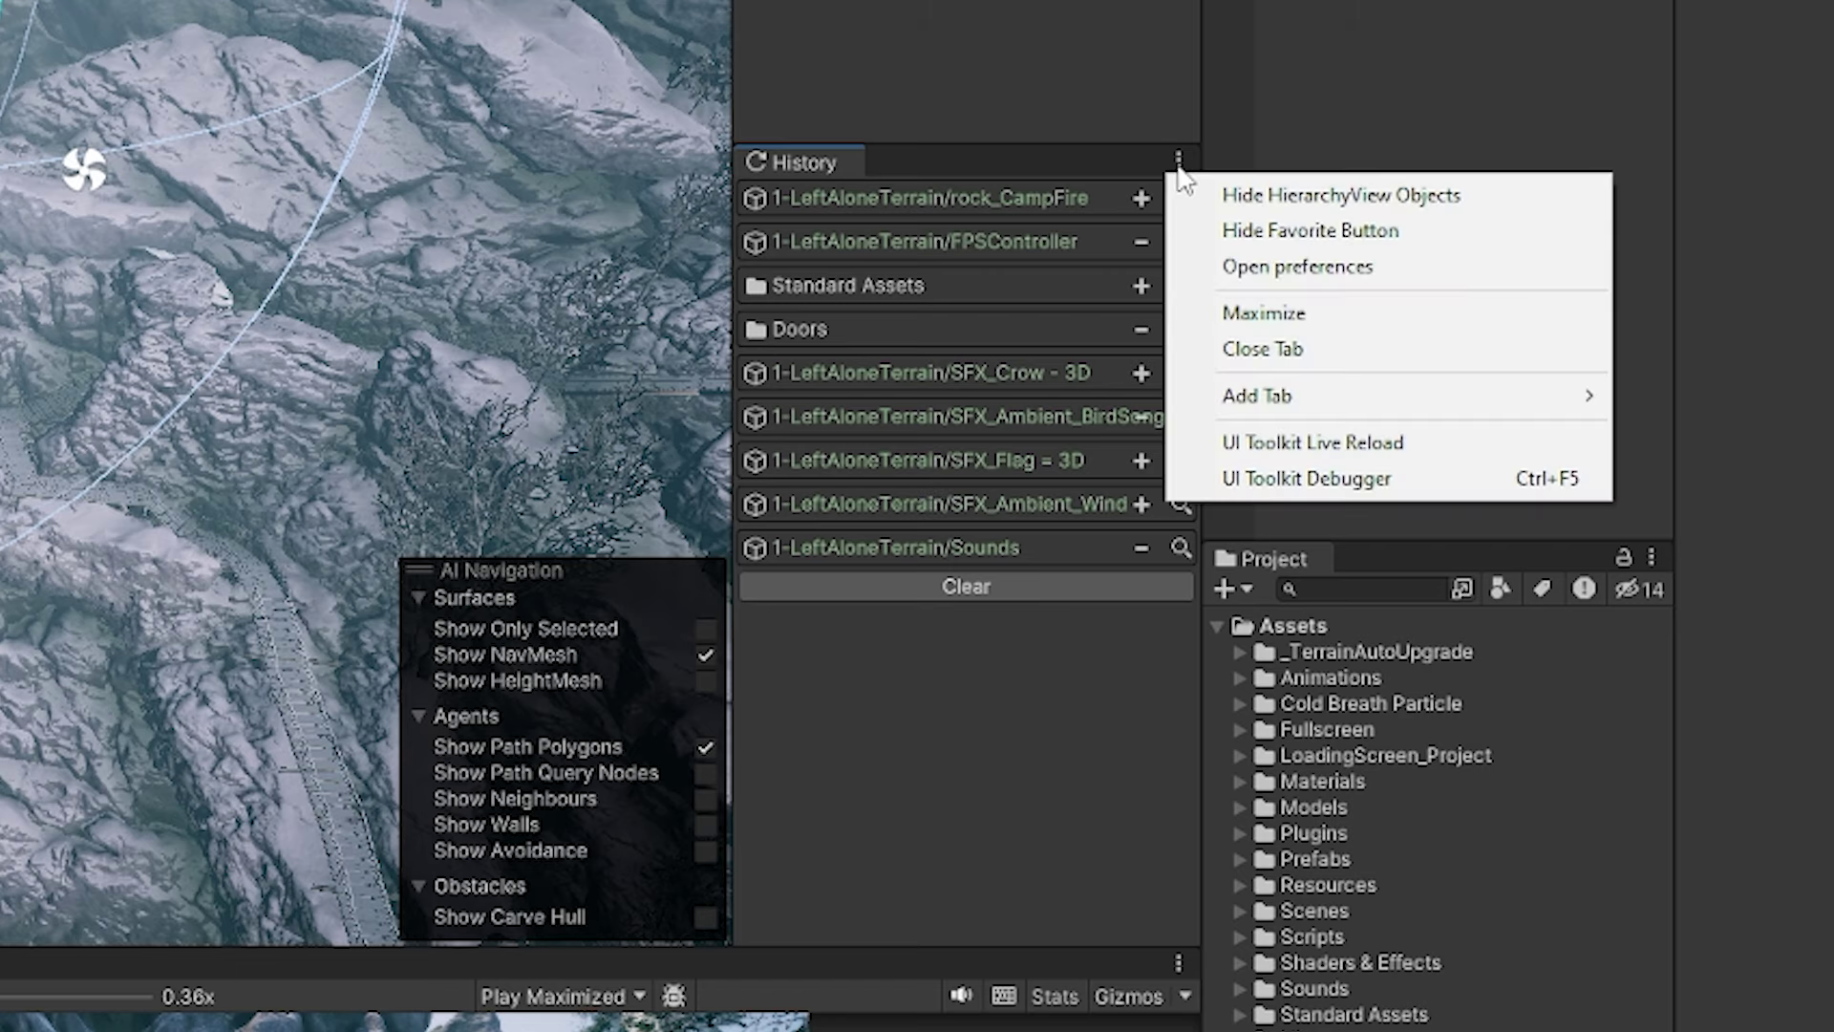
left_click(1309, 267)
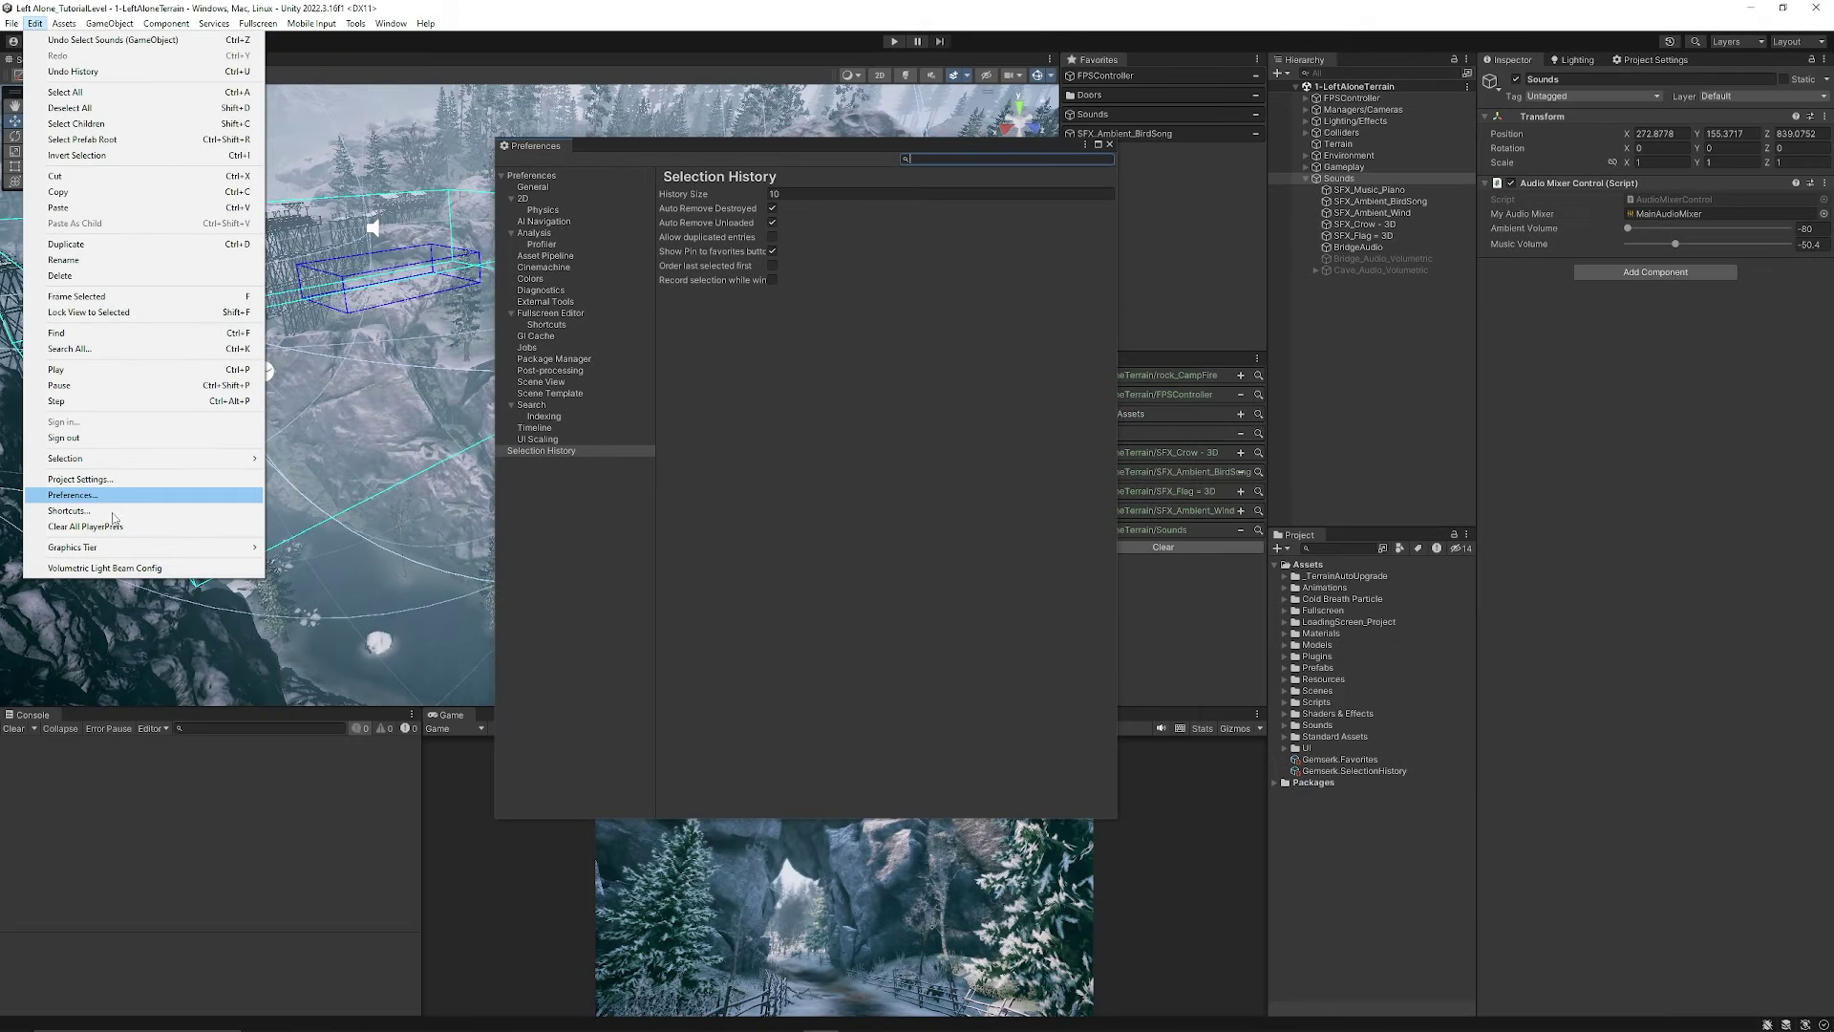
left_click(550, 452)
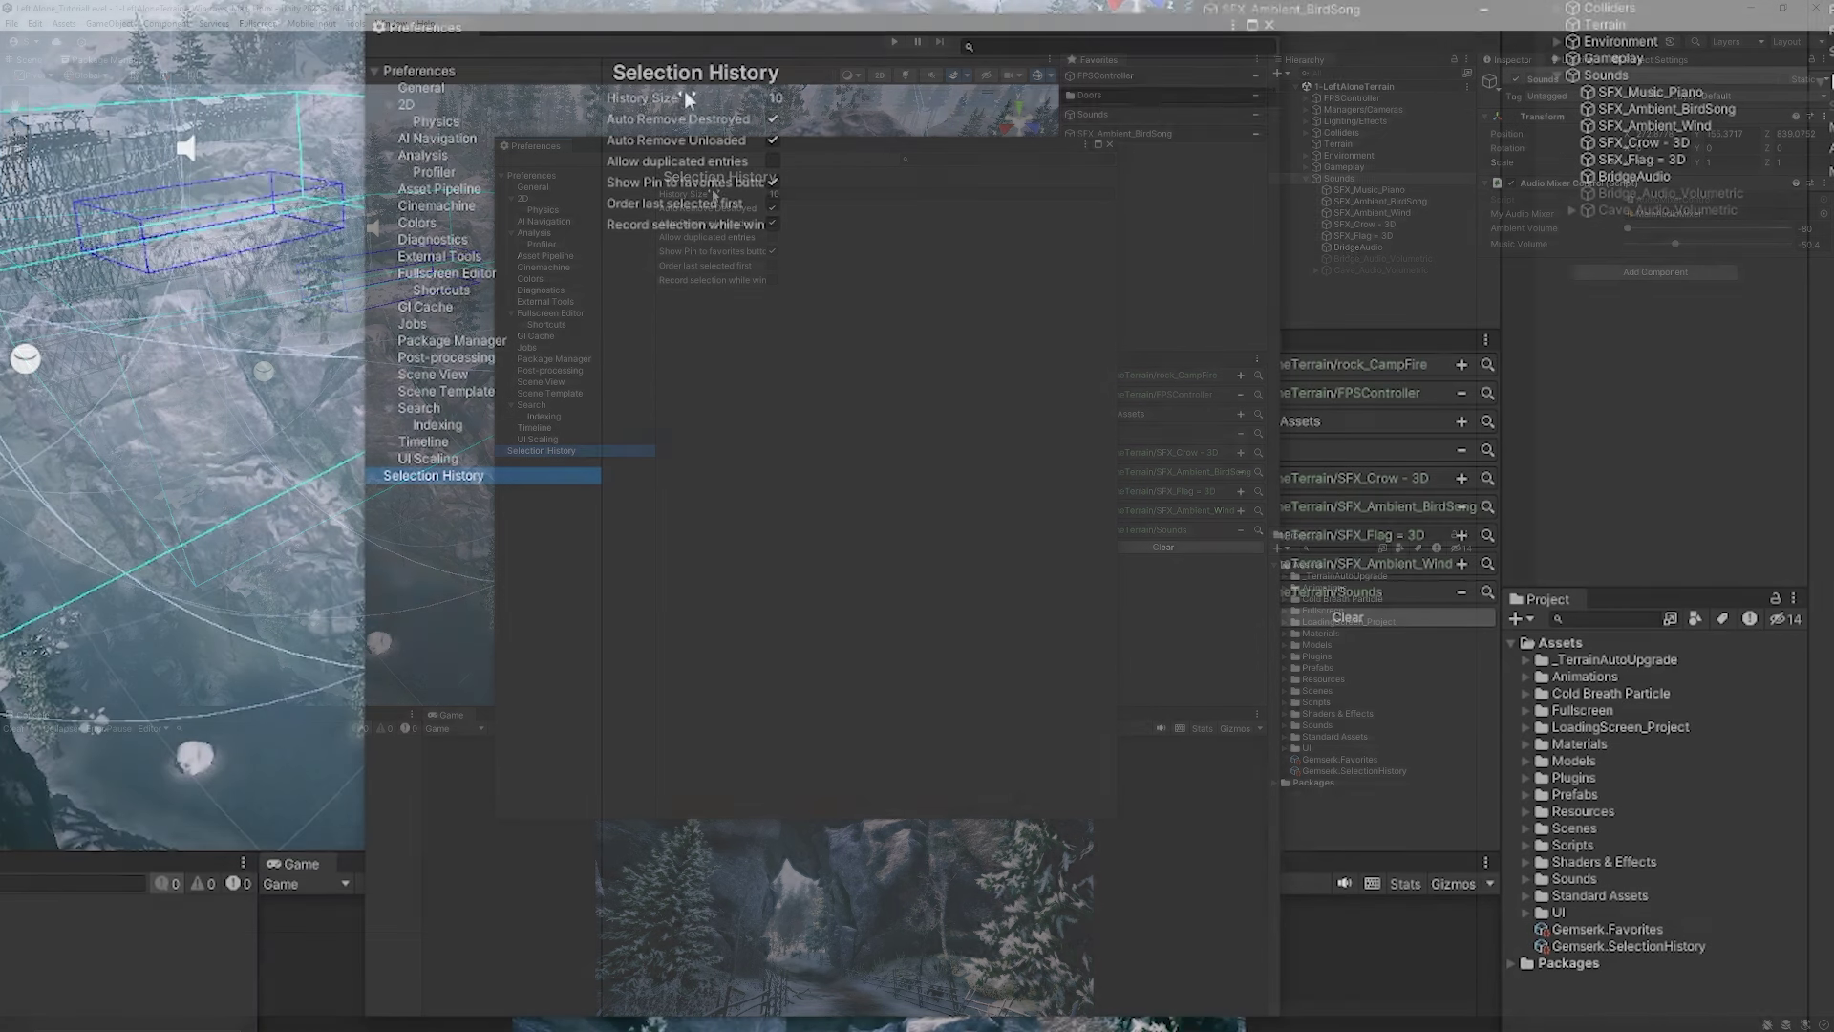
left_click(819, 192)
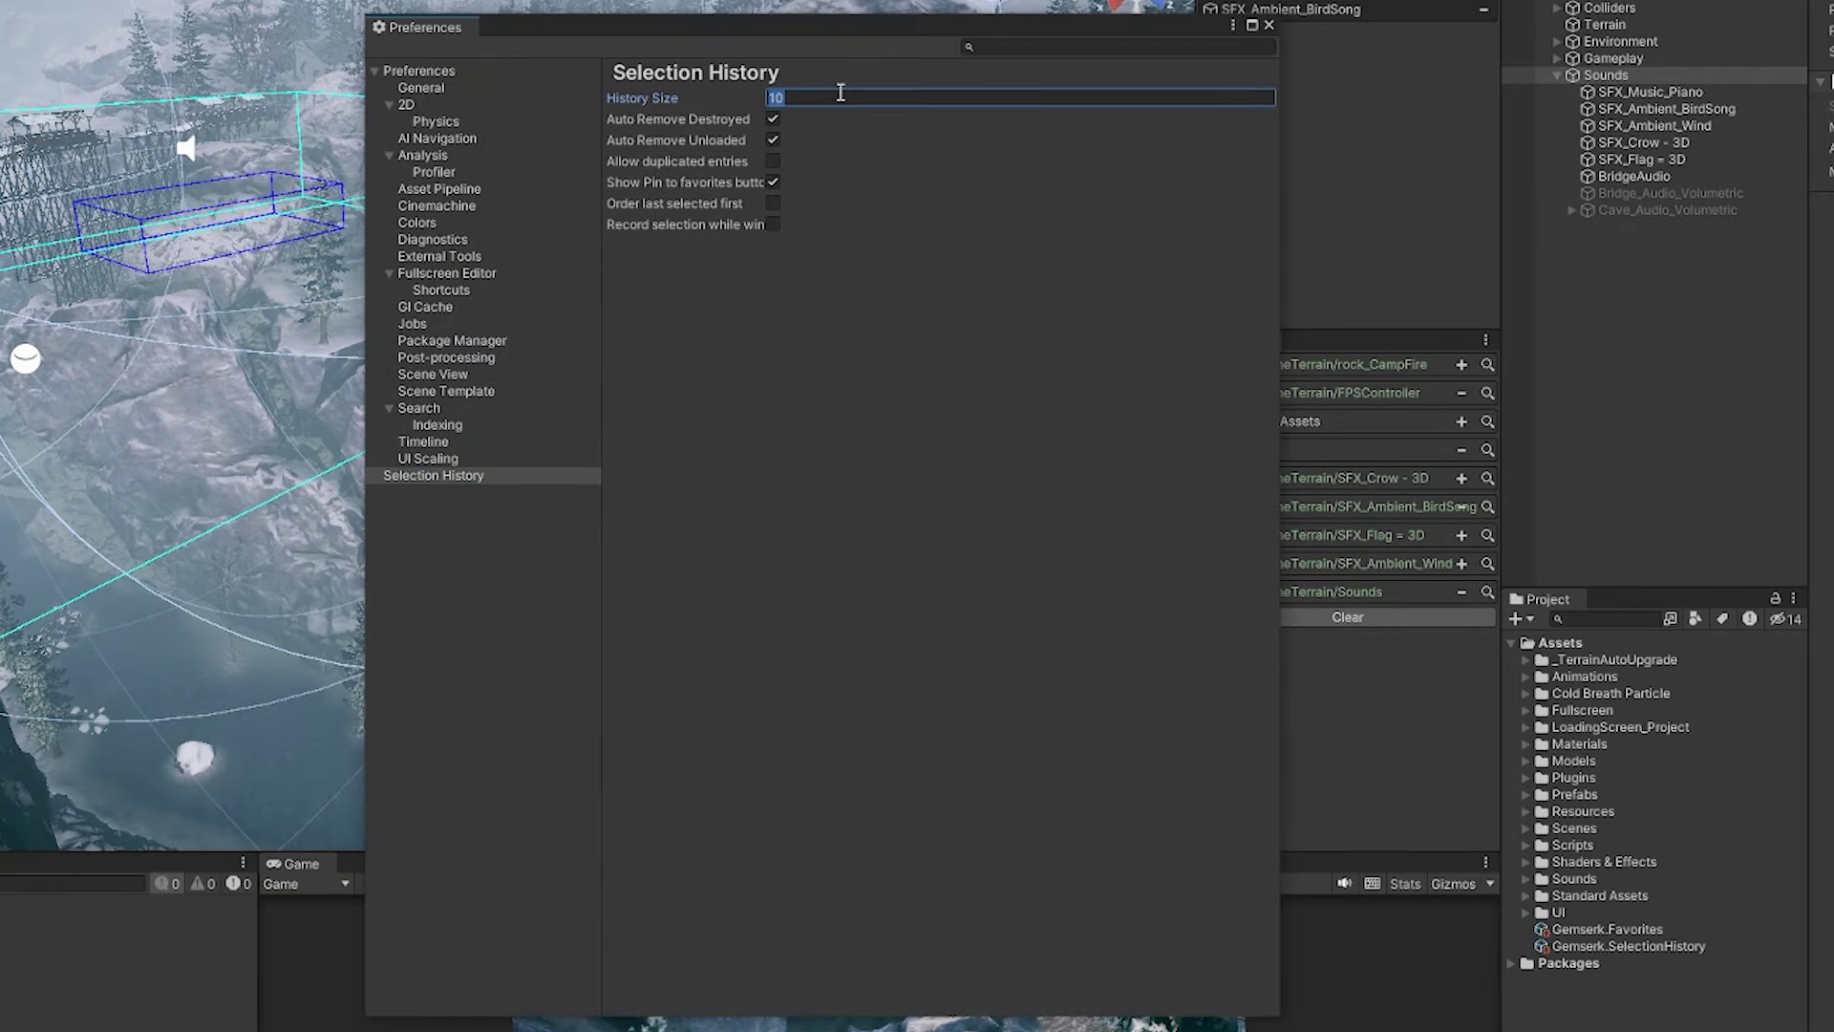
type("20")
left_click(773, 138)
left_click(1270, 26)
left_click(1485, 341)
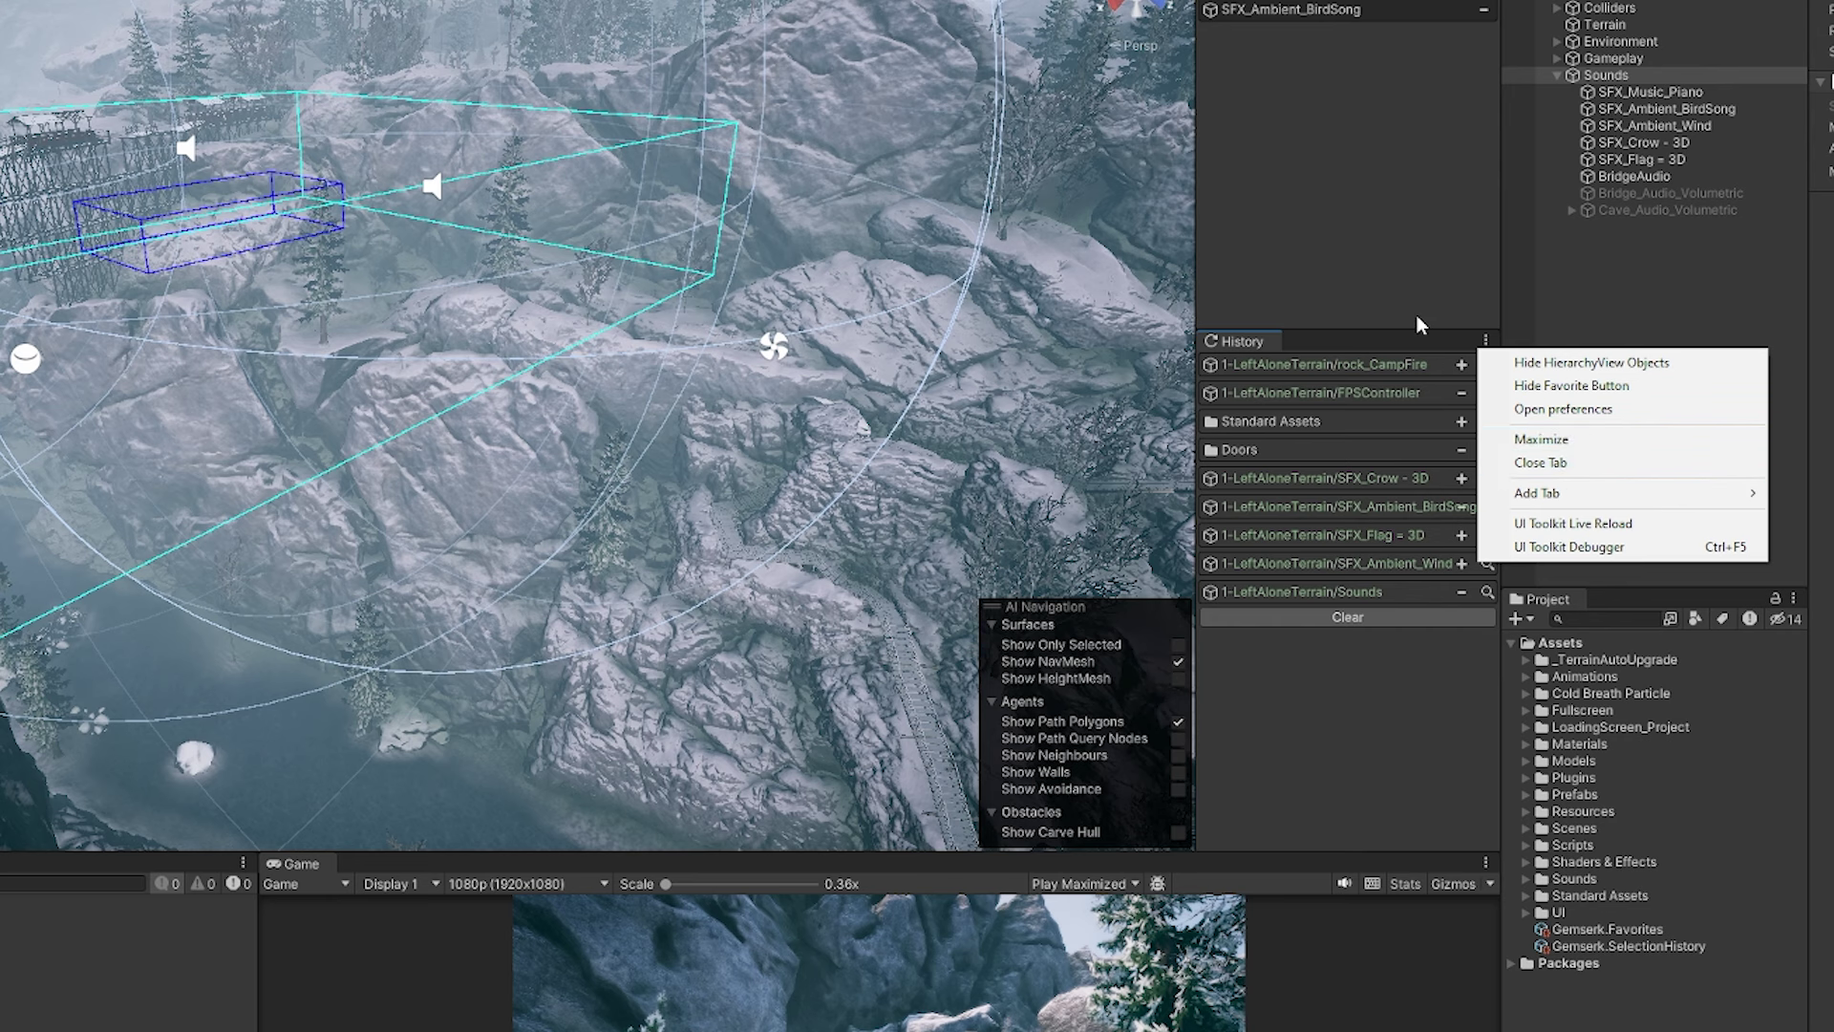
left_click(1320, 341)
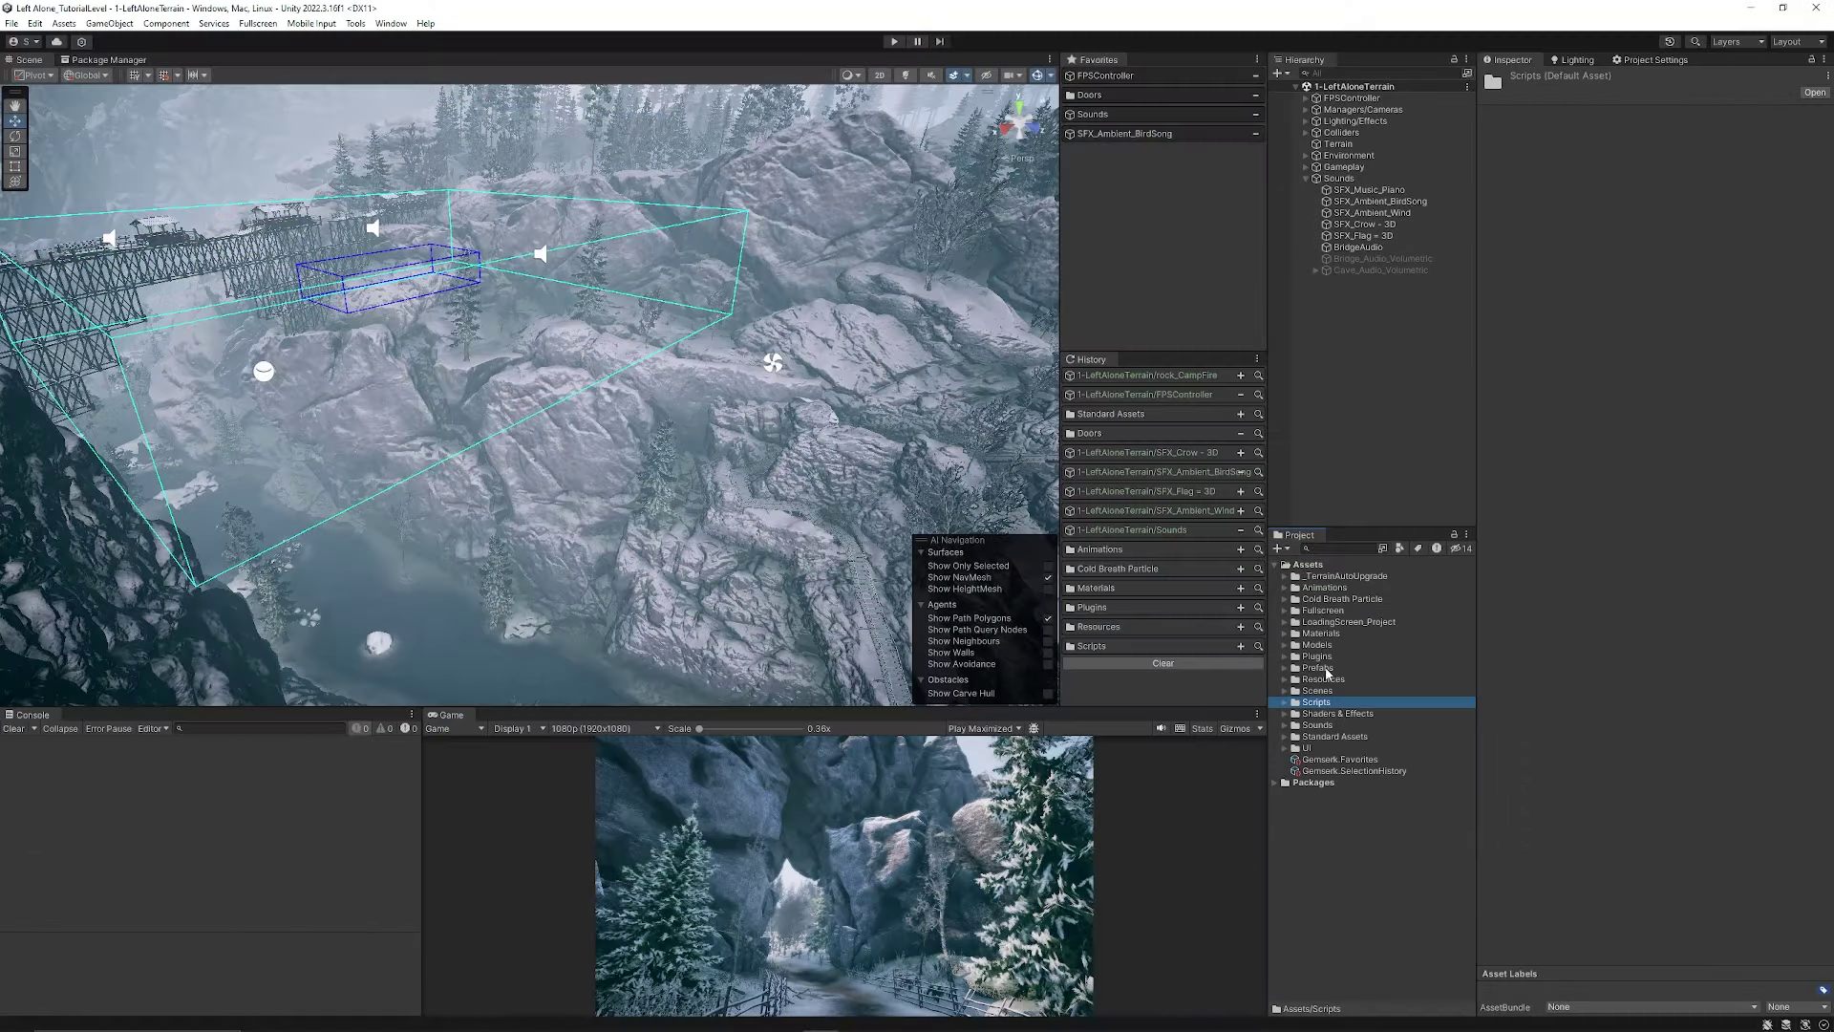
- Record the Plugins, LoadingScreen_Project, Cold Breath Particle and _TerrainAutoUpgrade asset folders in the extended history by selecting each one
left_click(1318, 656)
left_click(1337, 622)
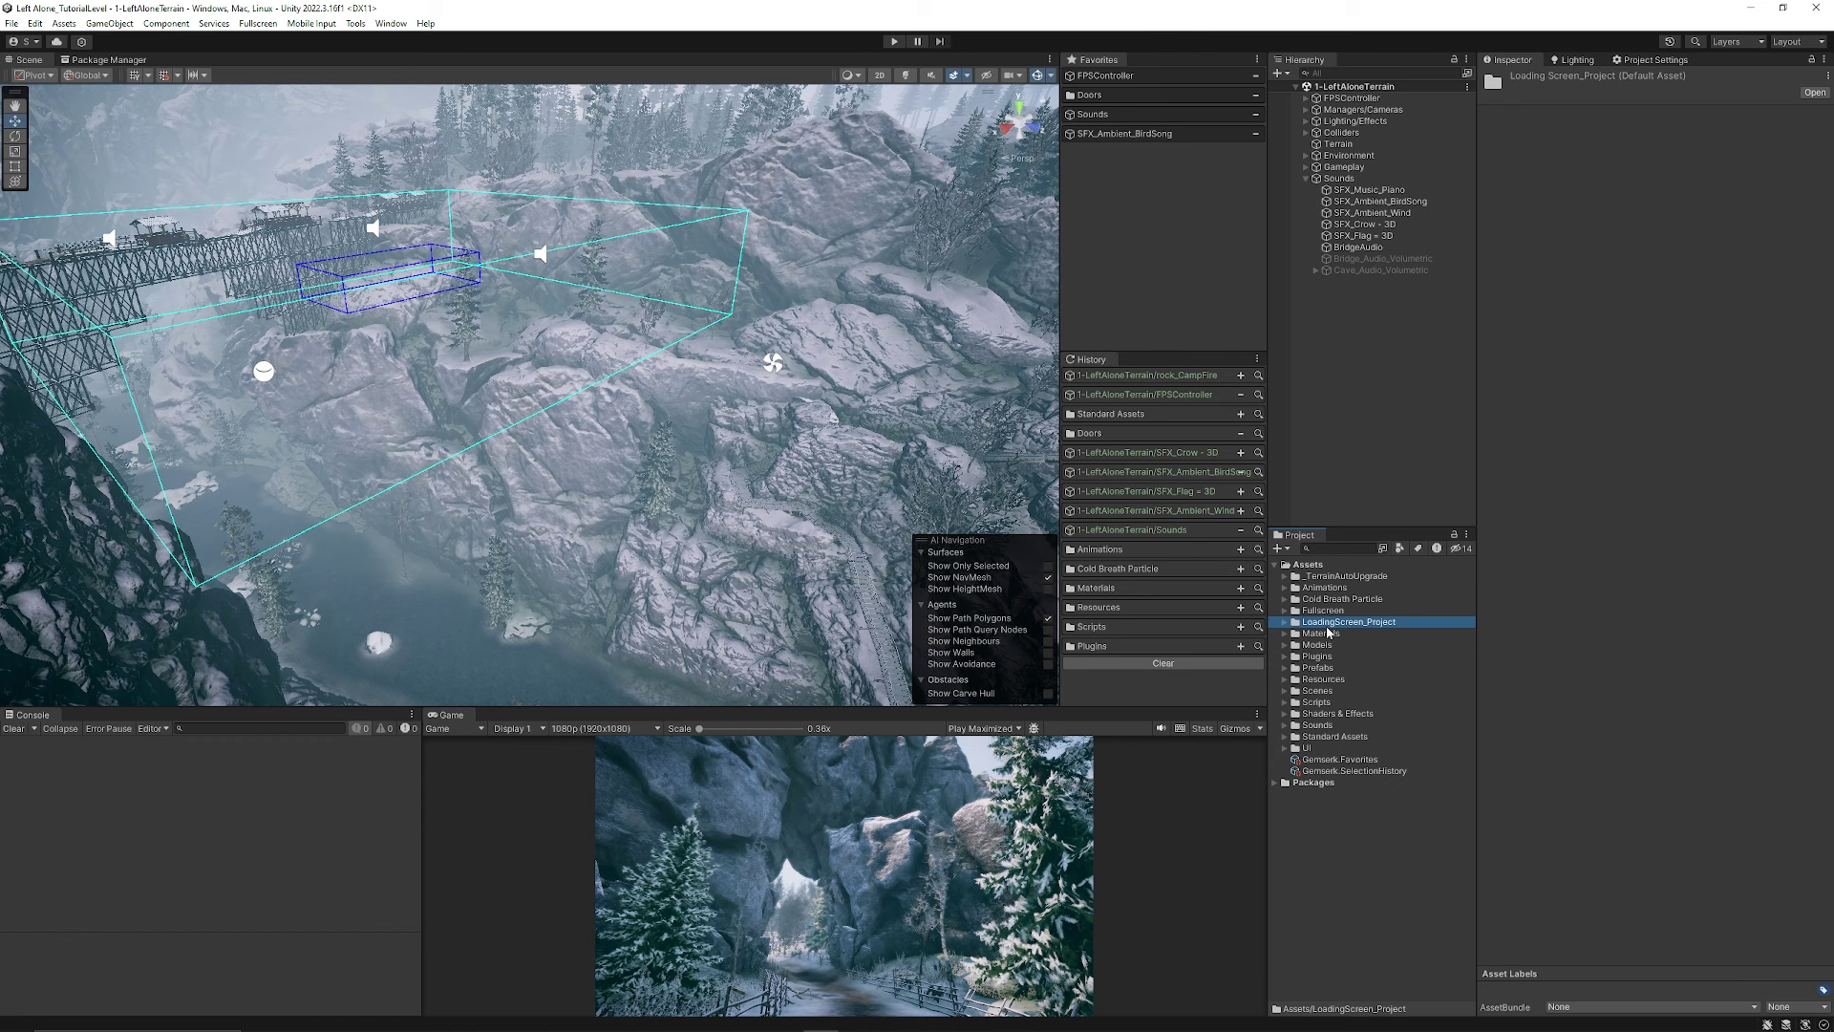
left_click(1341, 599)
left_click(1341, 577)
left_click(1337, 622)
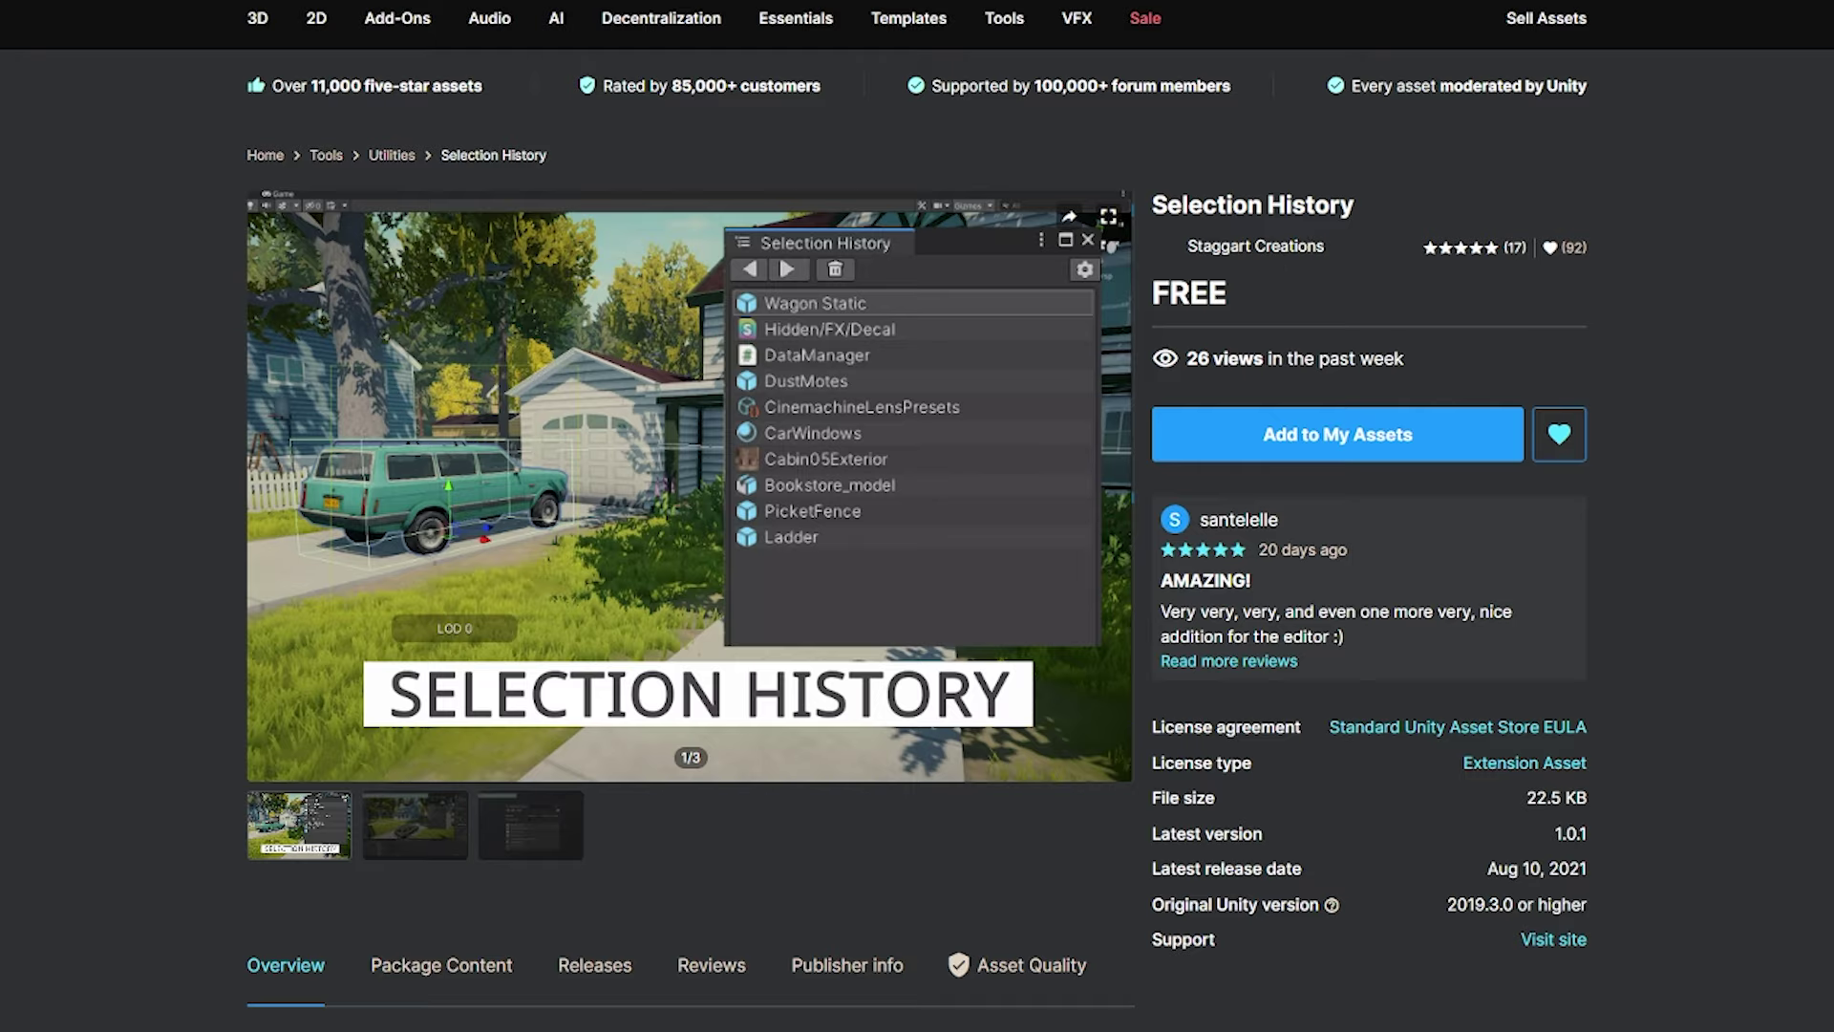
- Examine the Unity Asset Store page of Staggart Creations' free Selection History asset, including its overview and compatibility
scroll(917, 516, "down", 3)
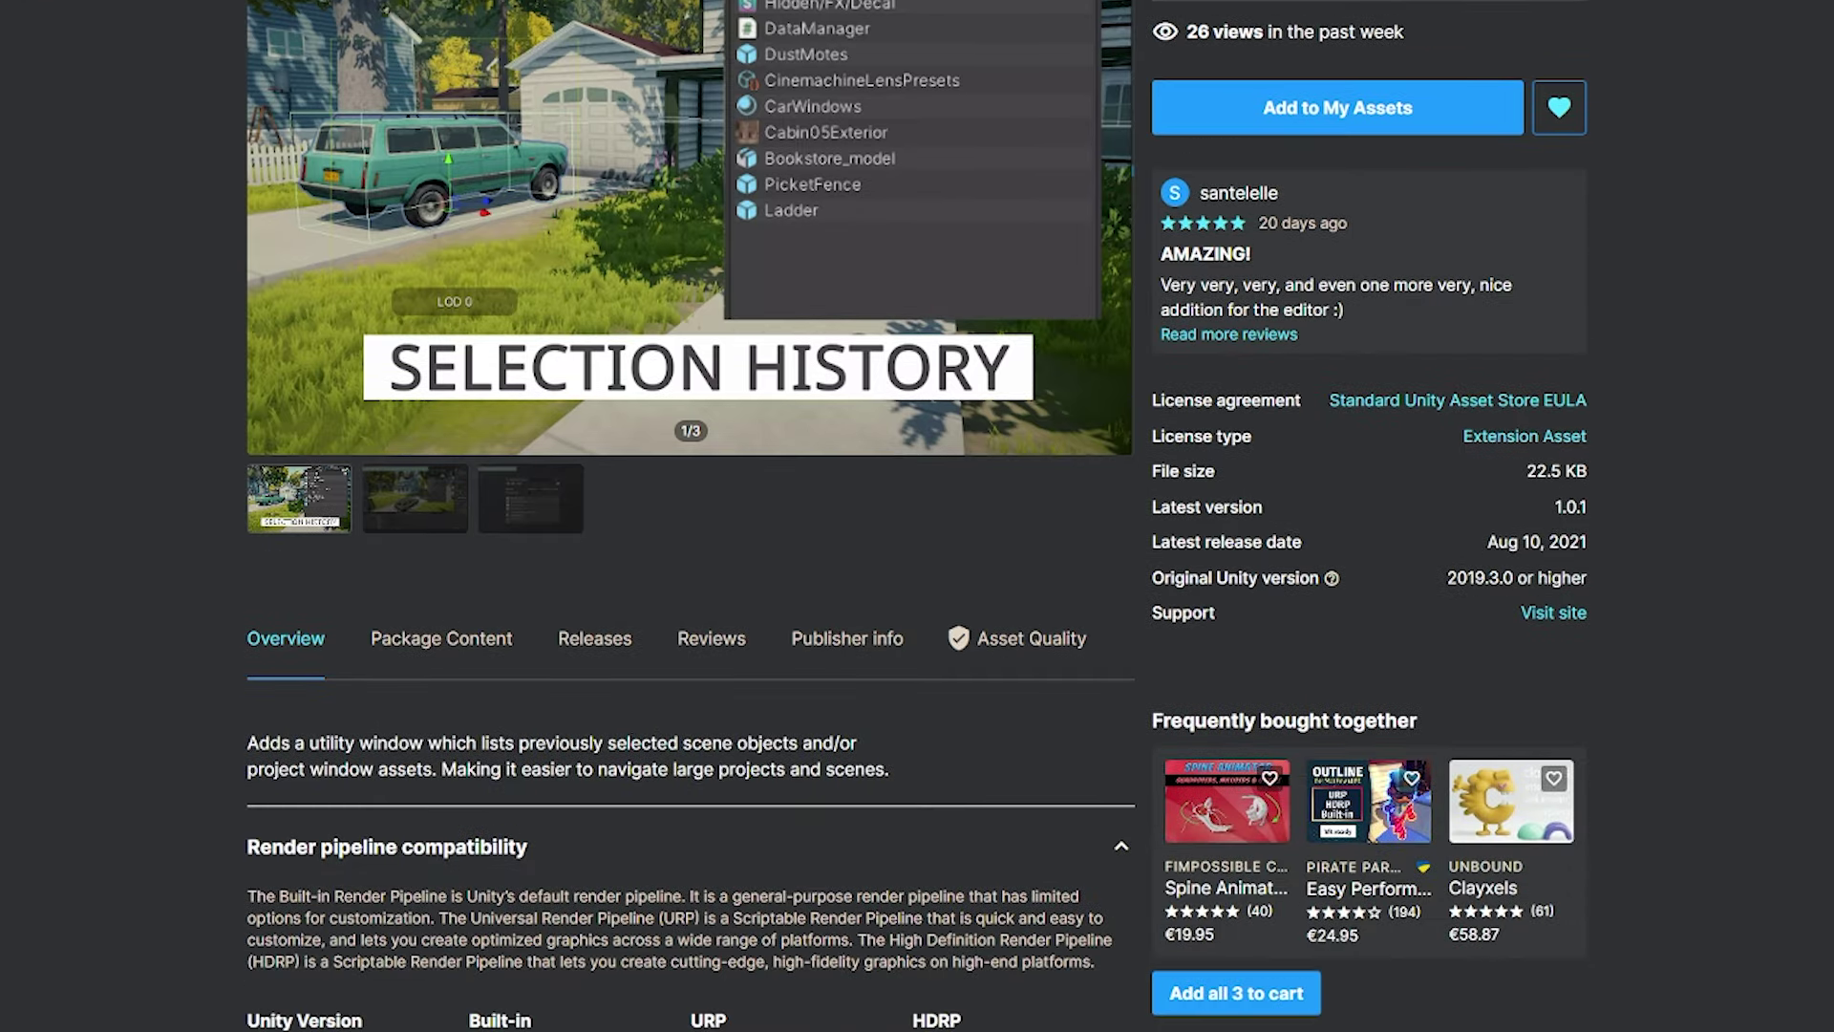
scroll(918, 516, "down", 5)
scroll(917, 516, "up", 8)
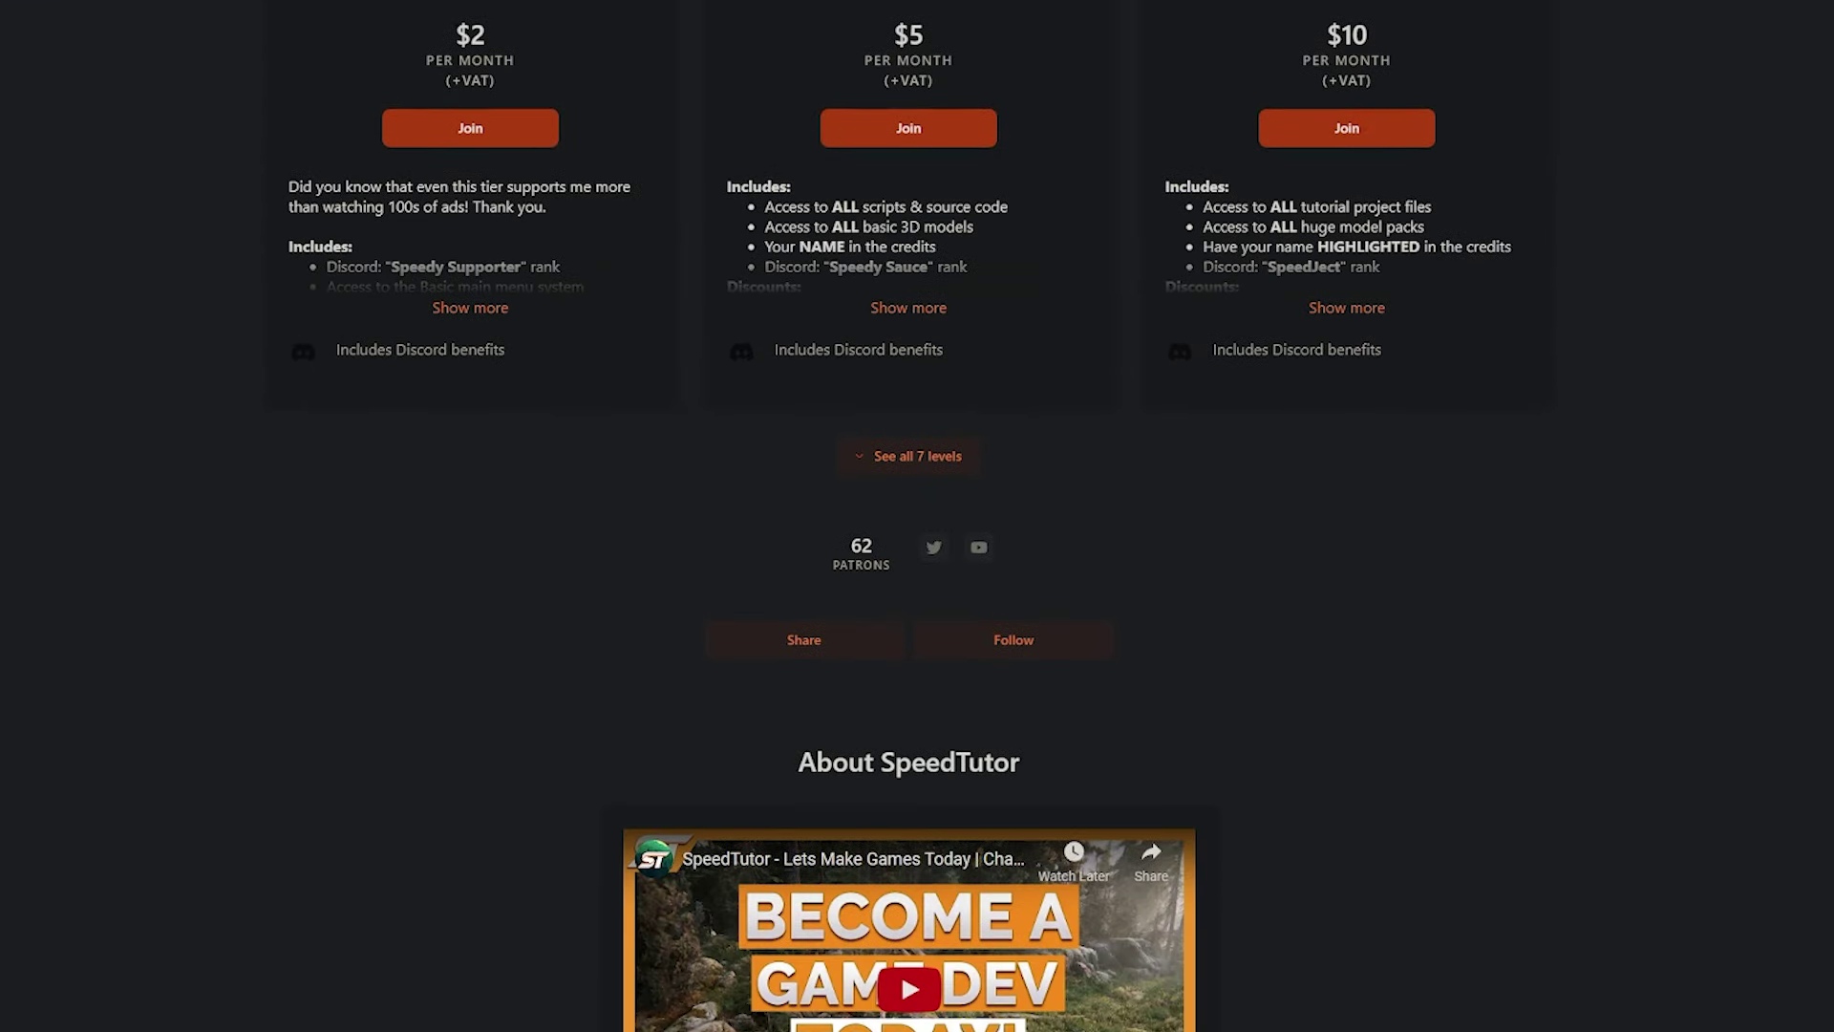
scroll(908, 516, "down", 9)
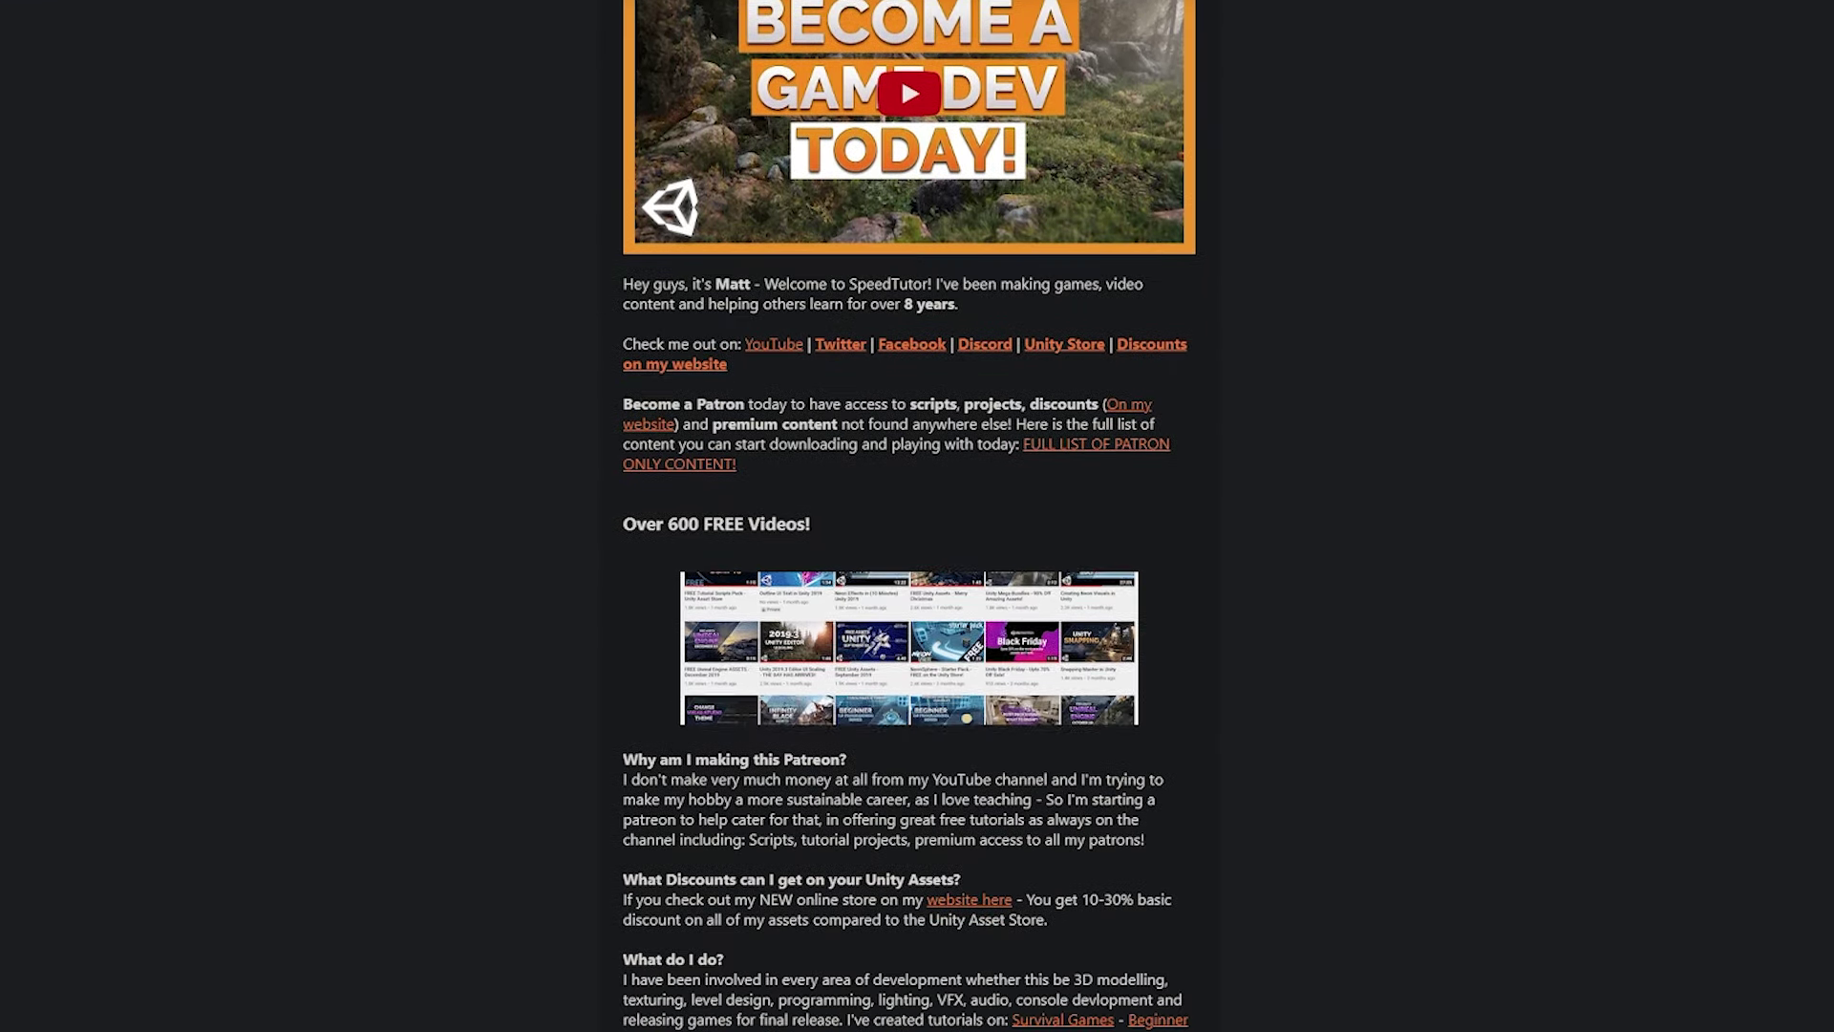
scroll(908, 516, "down", 9)
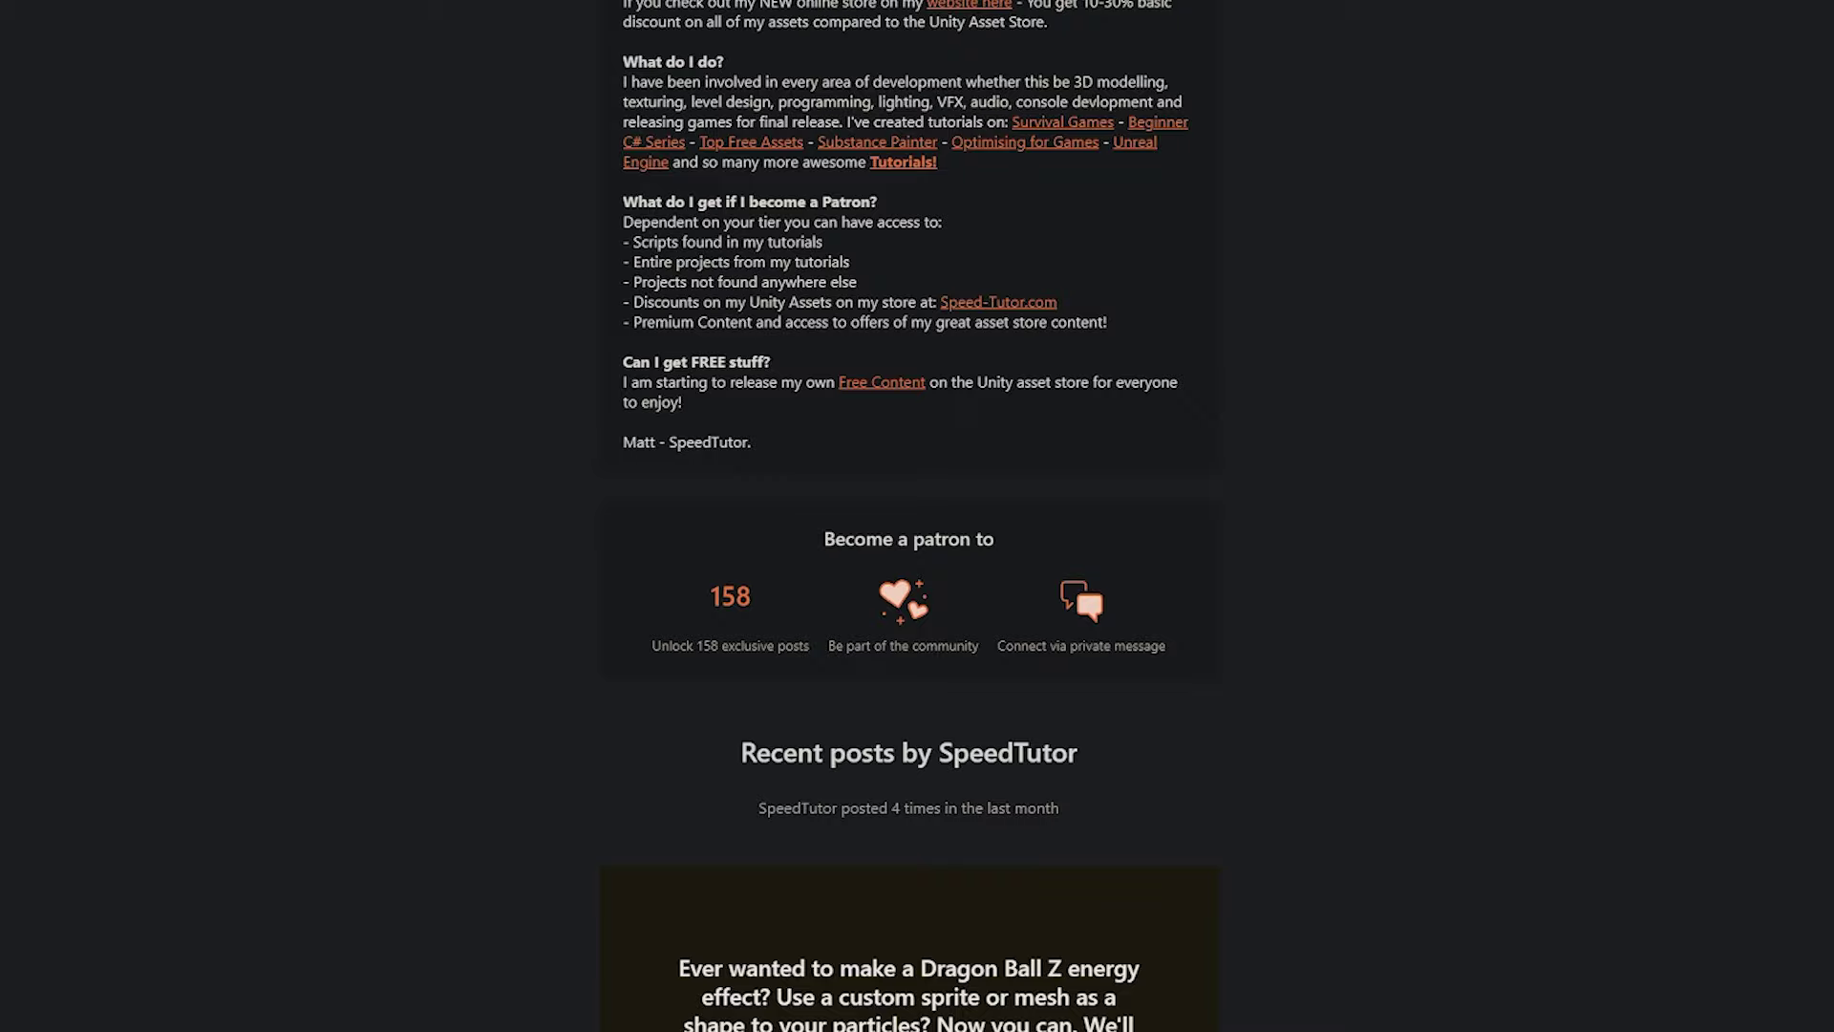
scroll(908, 516, "down", 7)
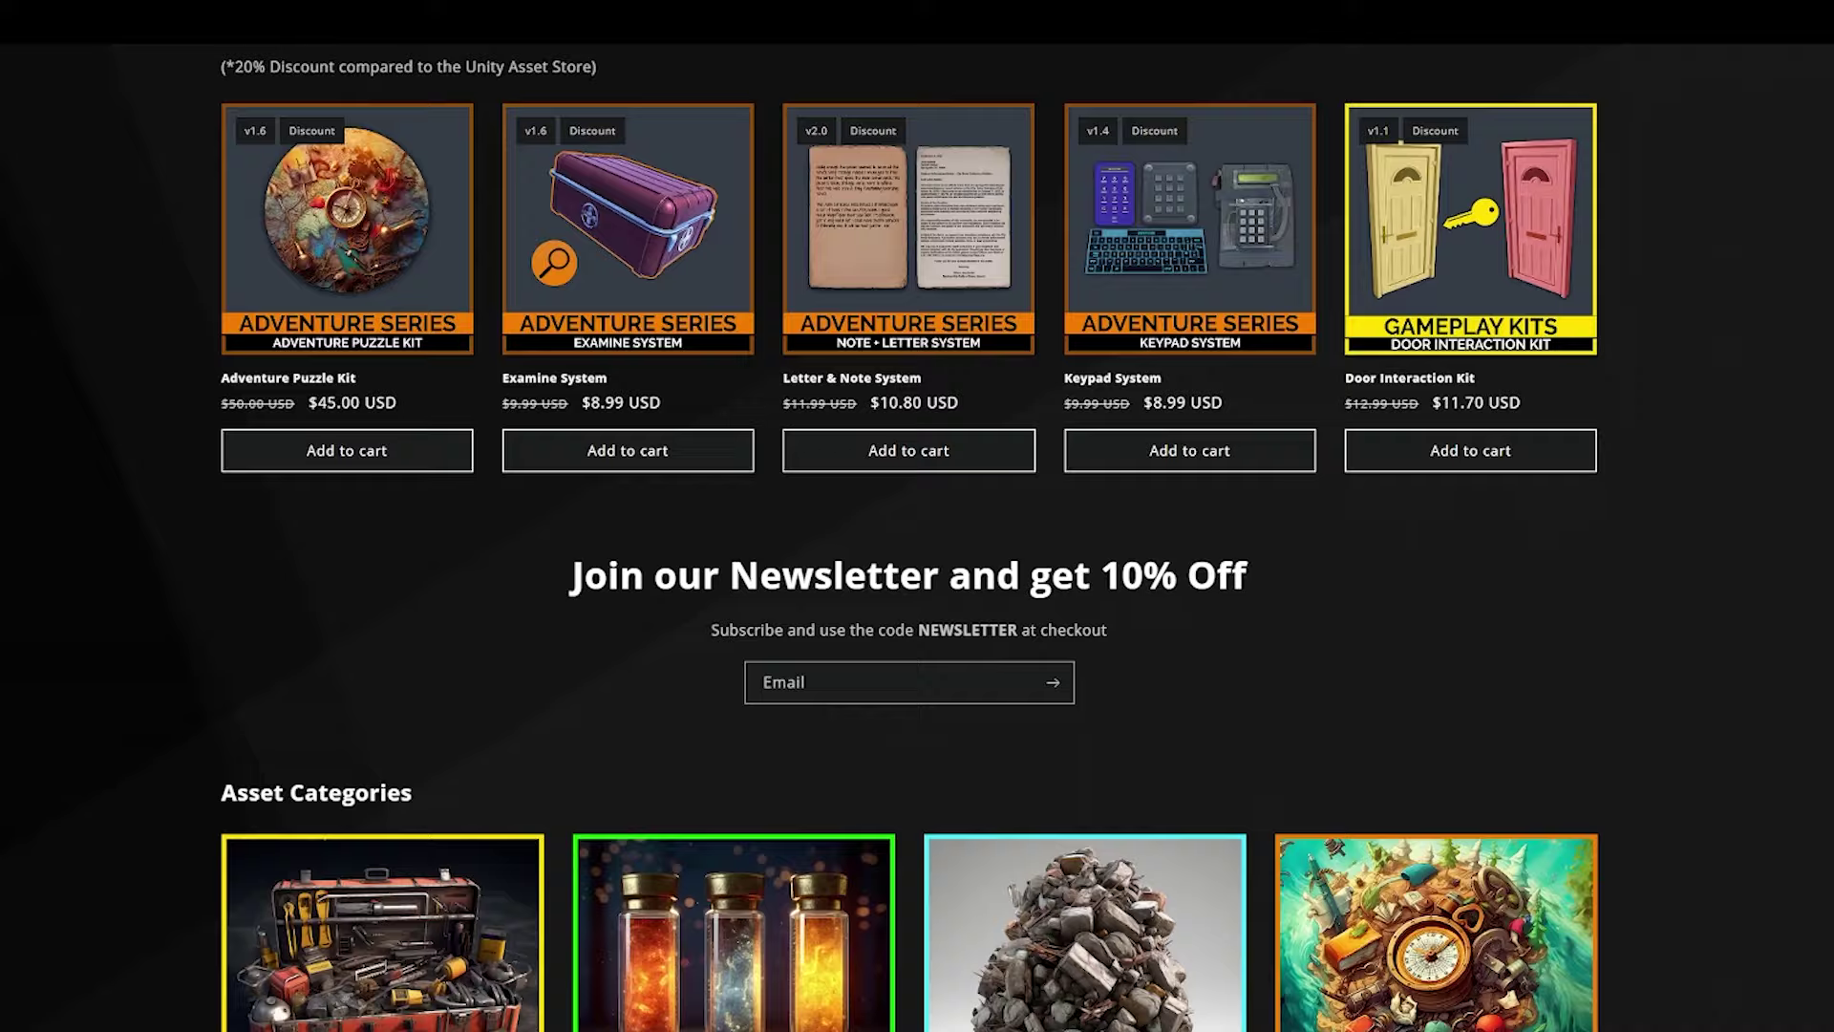
scroll(917, 535, "down", 7)
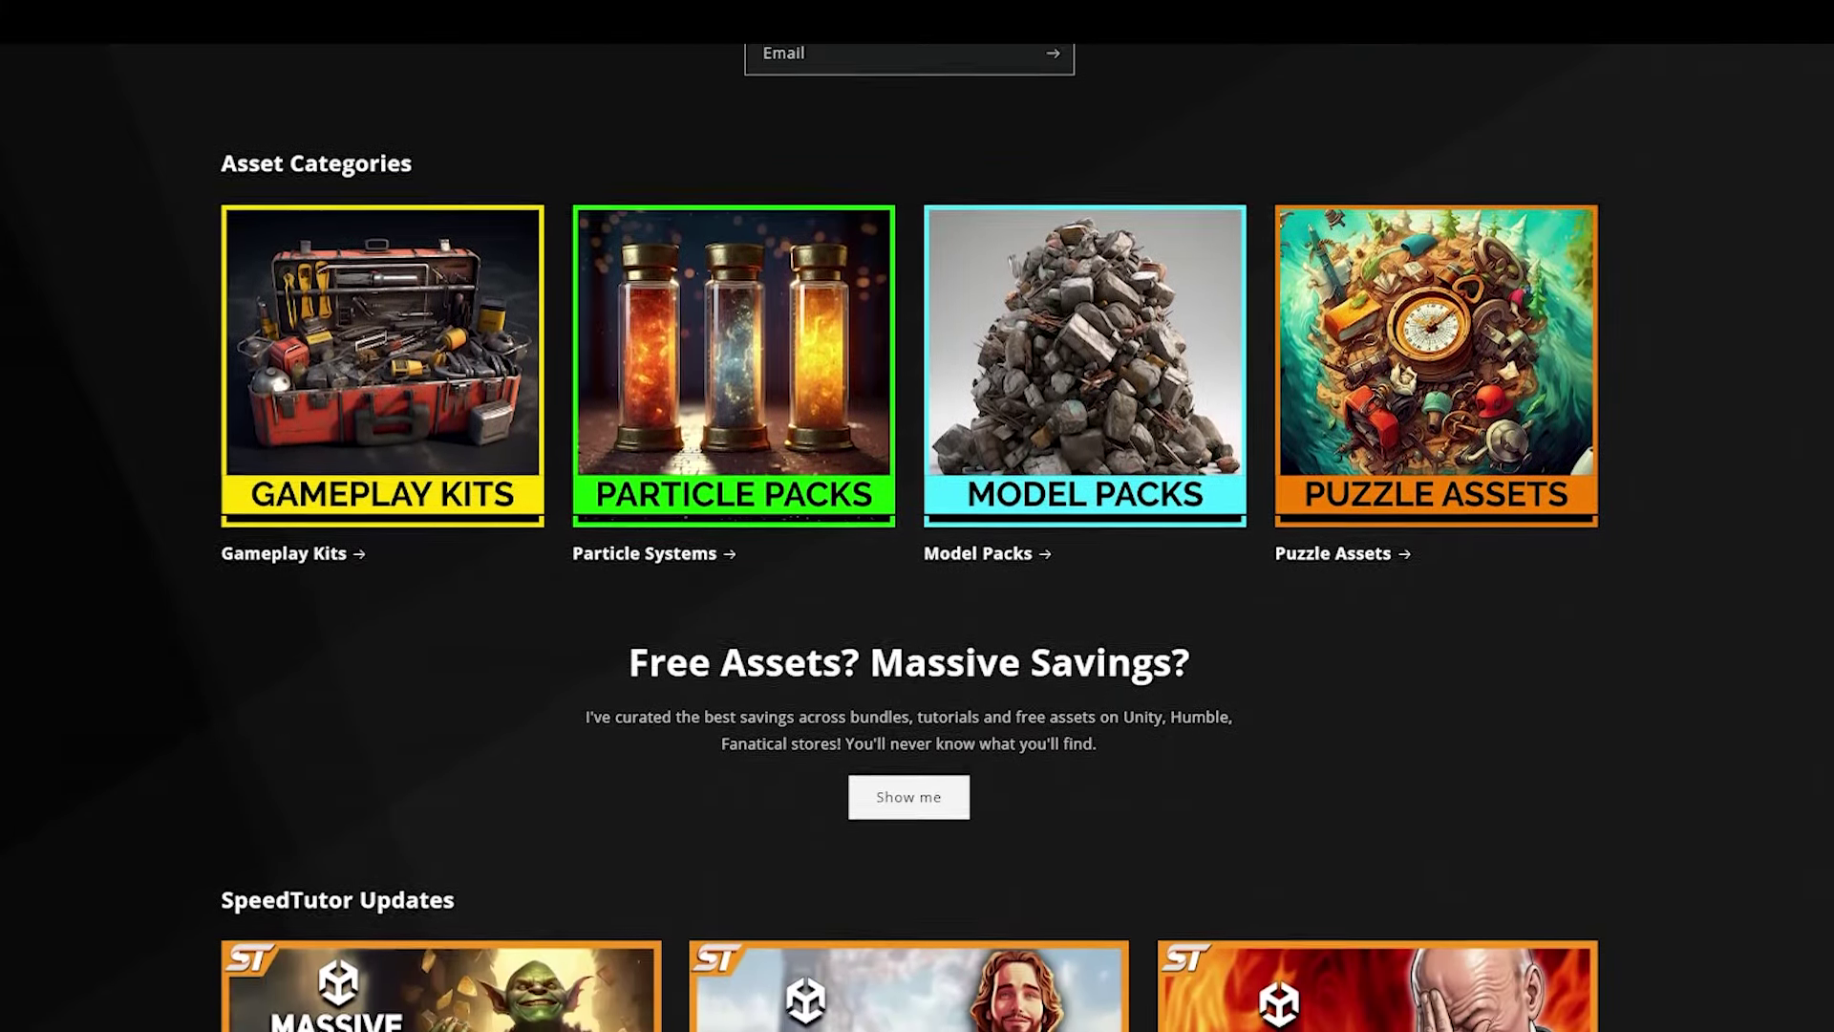